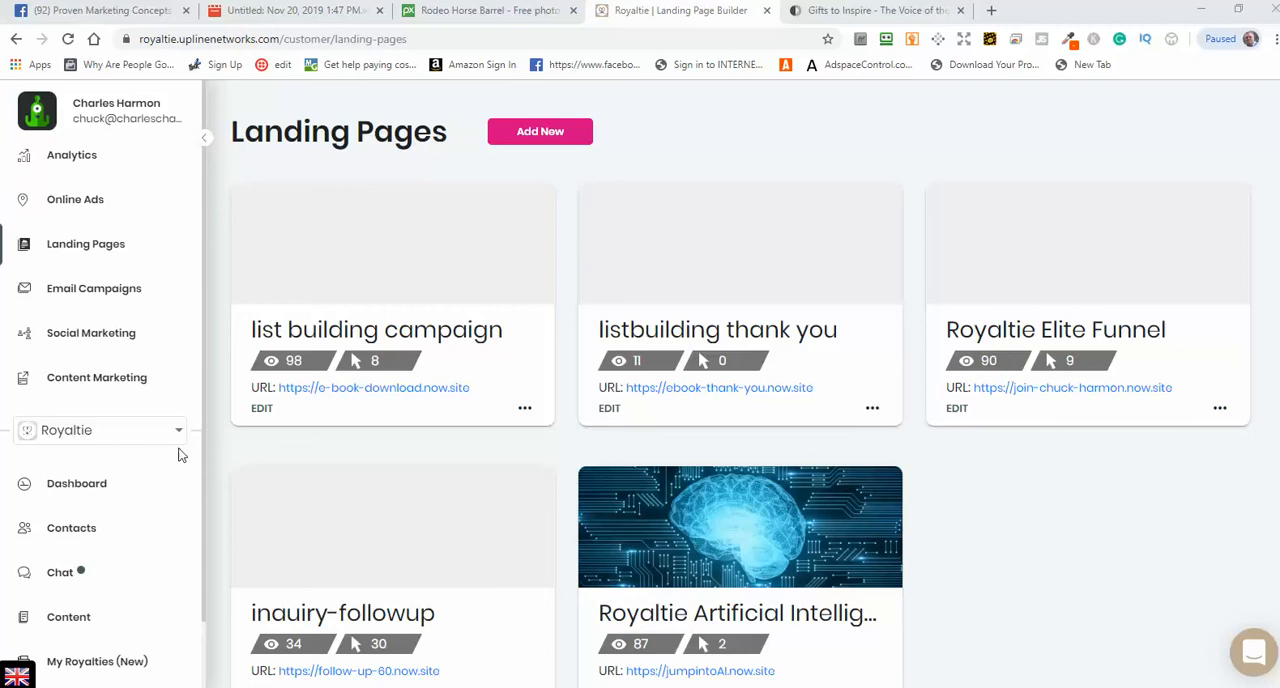
Step: Open the edited Royaltie 60 Day Campaign from the email campaigns for editing
left_click(94, 292)
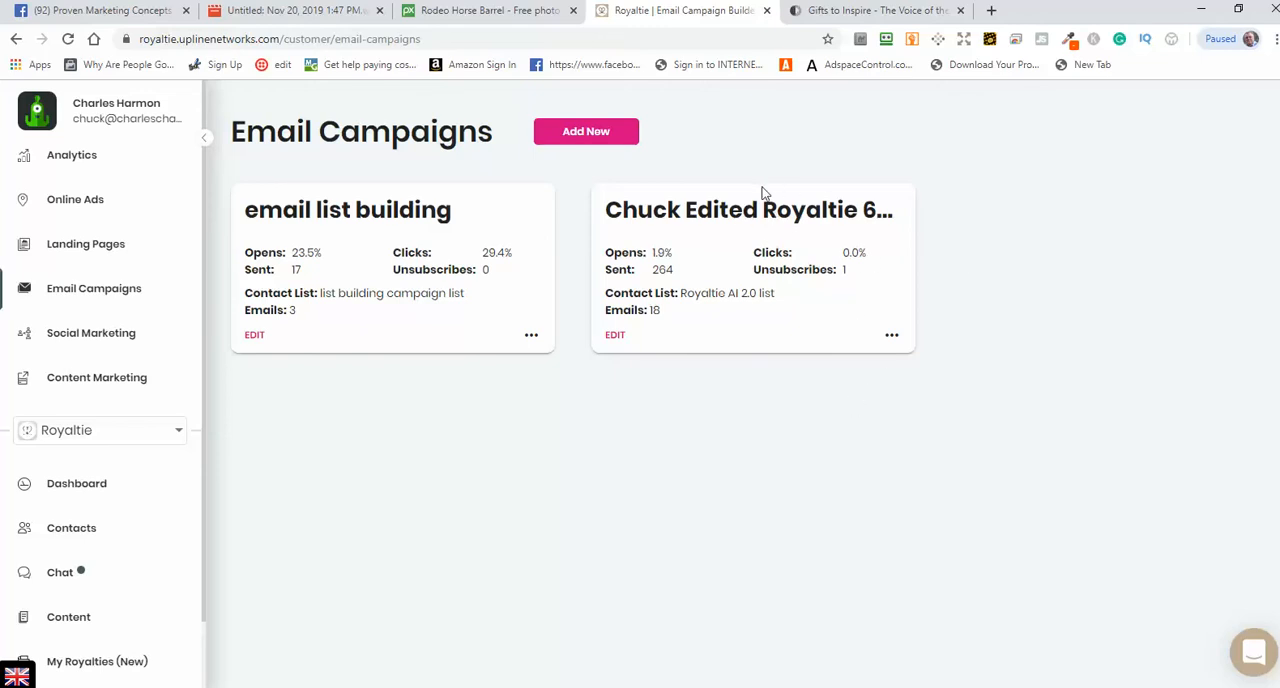
left_click(613, 337)
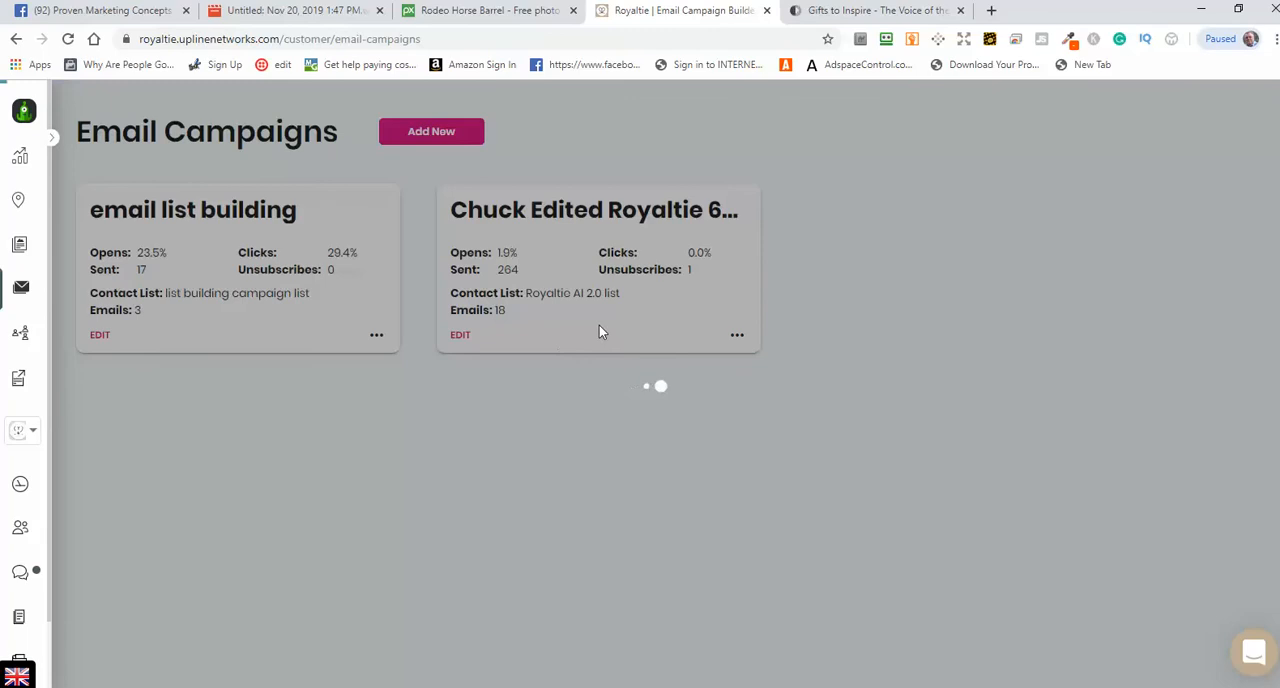
left_click(460, 335)
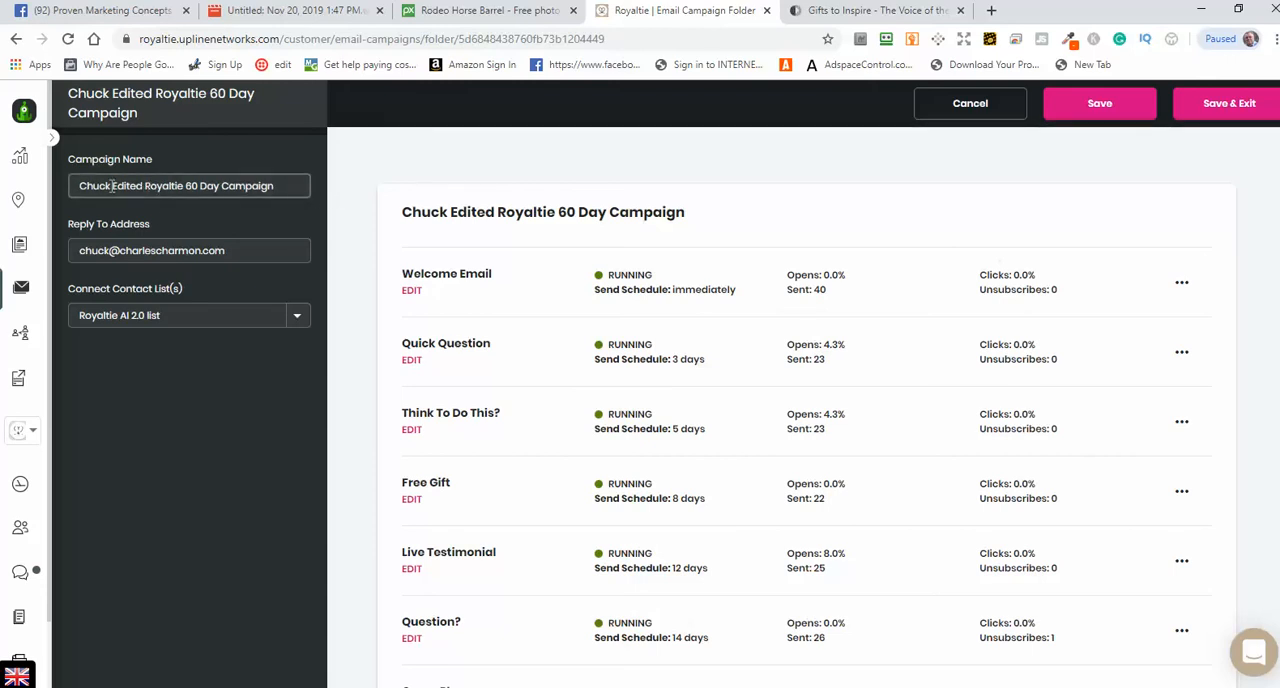
Step: Examine the campaign's name and the contact lists available to connect to it
left_click_drag(112, 186, 87, 185)
left_click_drag(144, 188, 112, 187)
left_click(181, 320)
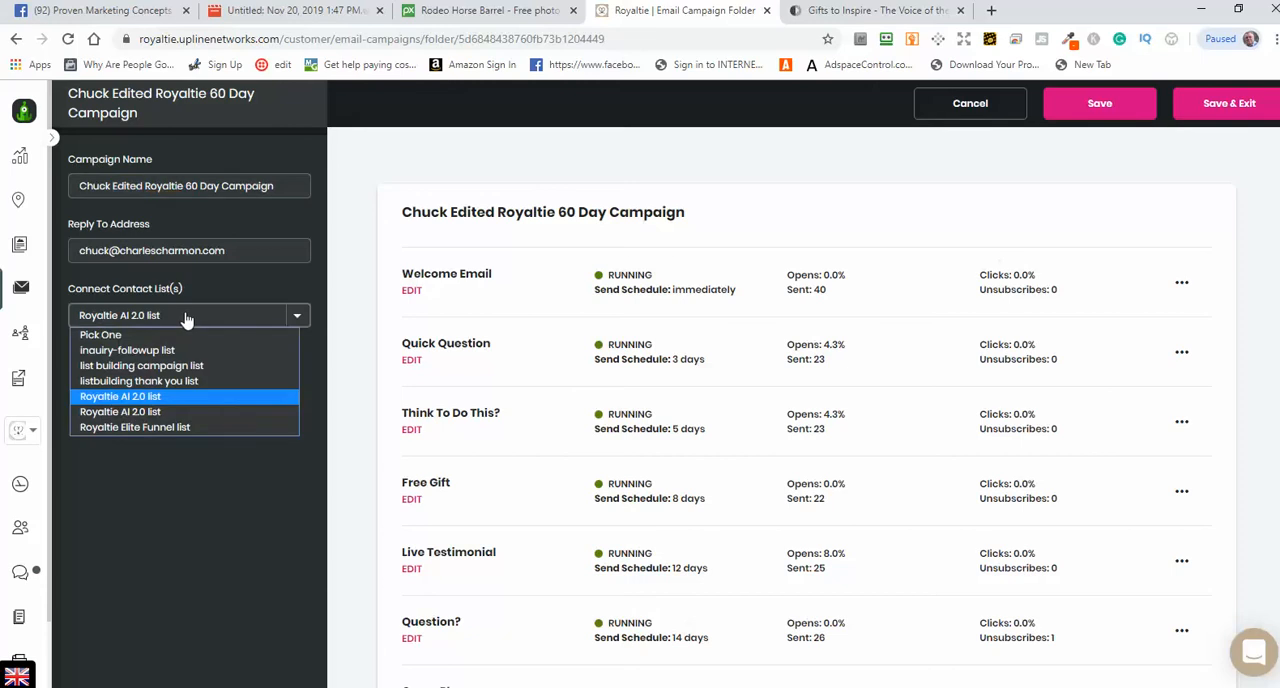
left_click(185, 319)
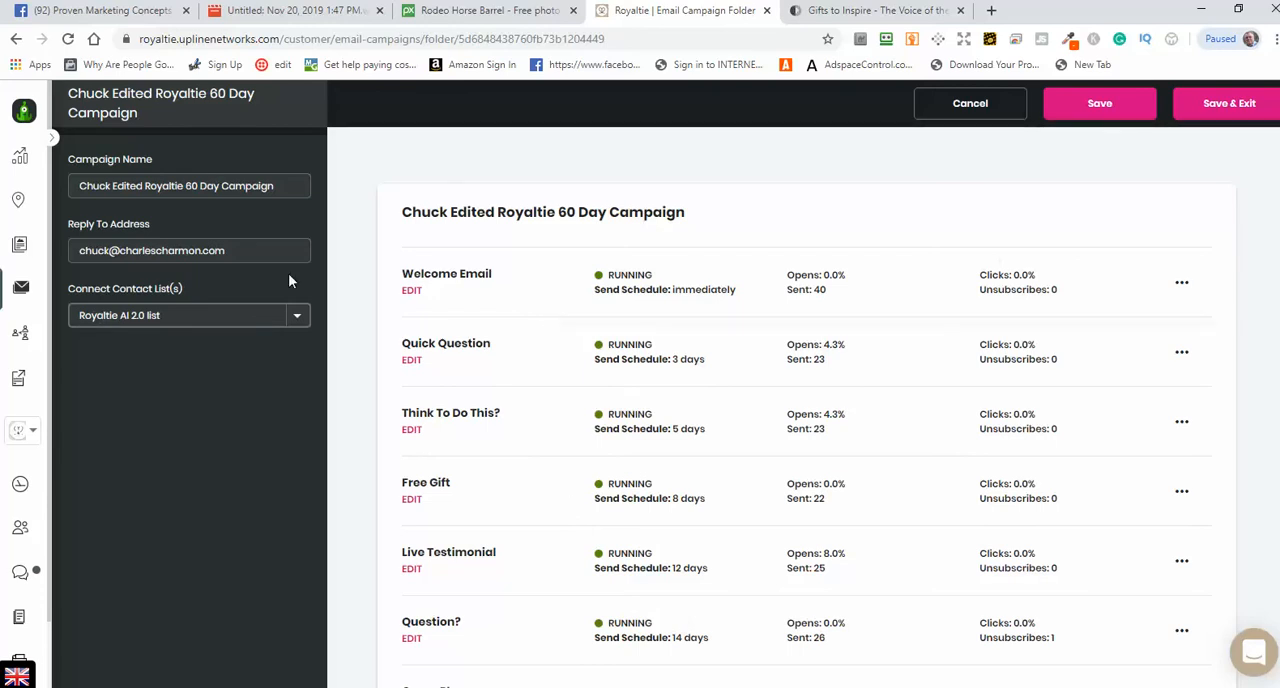
Step: Examine the campaign's reply-to address
left_click_drag(231, 250, 70, 256)
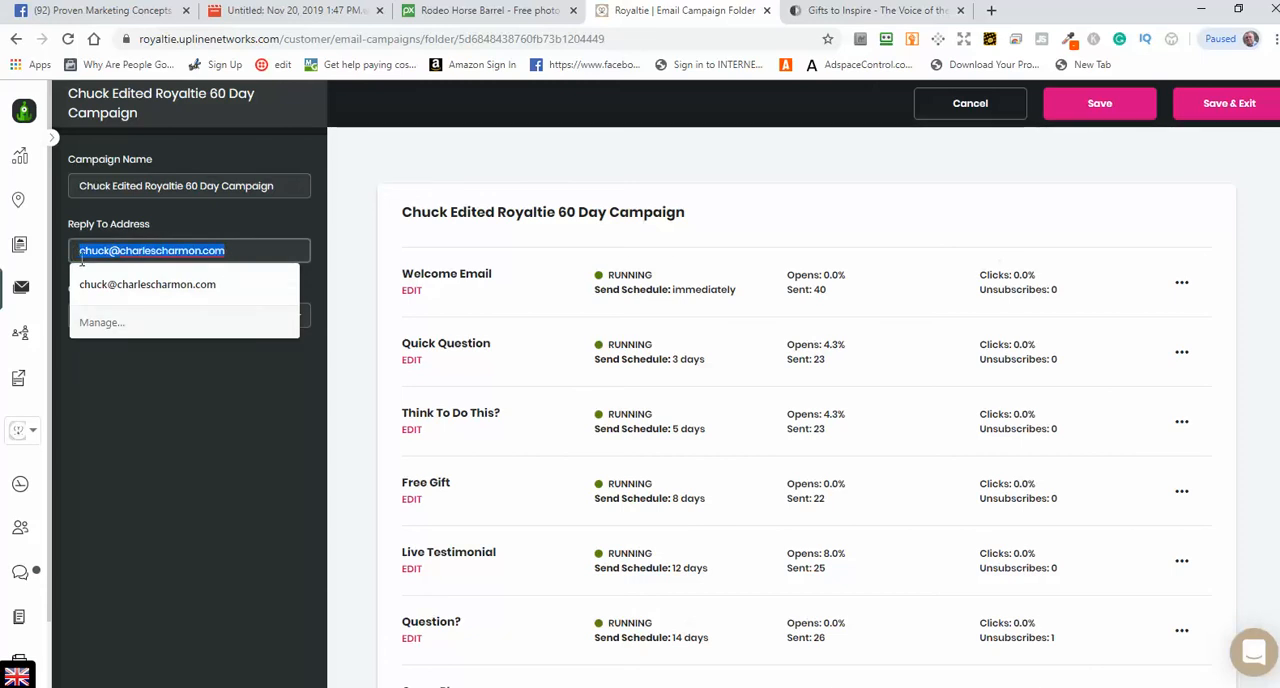
left_click(244, 254)
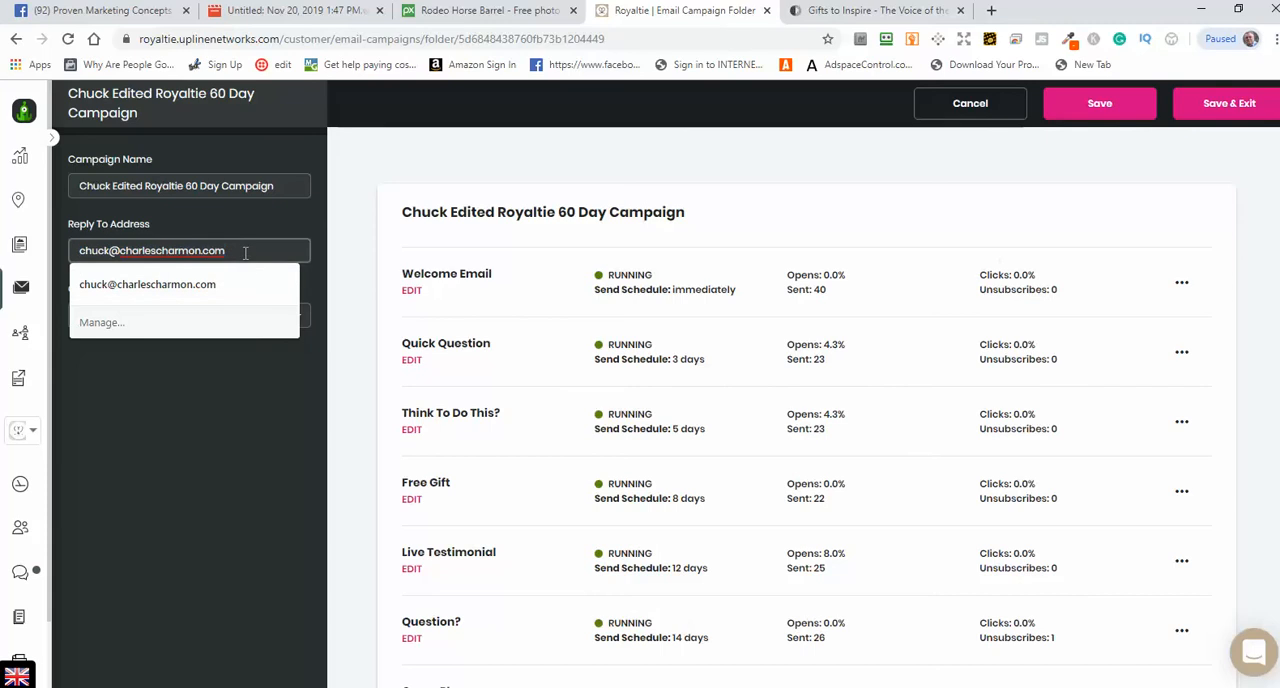
left_click_drag(248, 252, 65, 258)
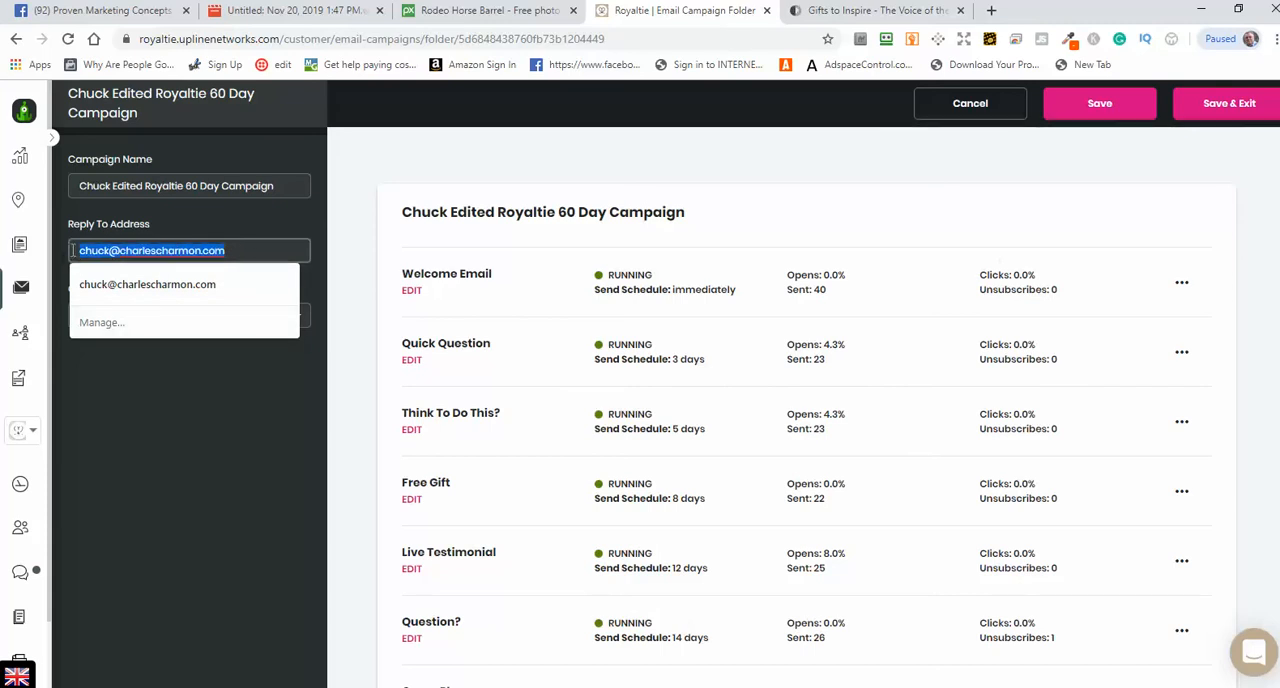
left_click(275, 261)
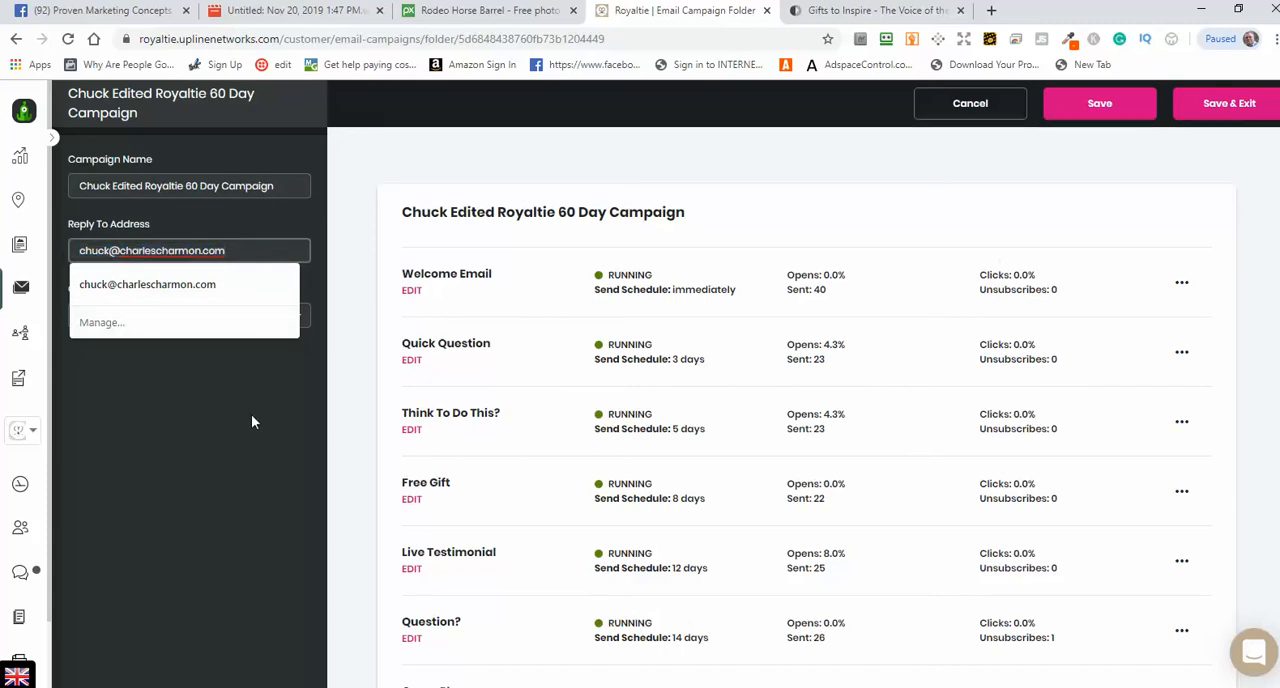
left_click(251, 415)
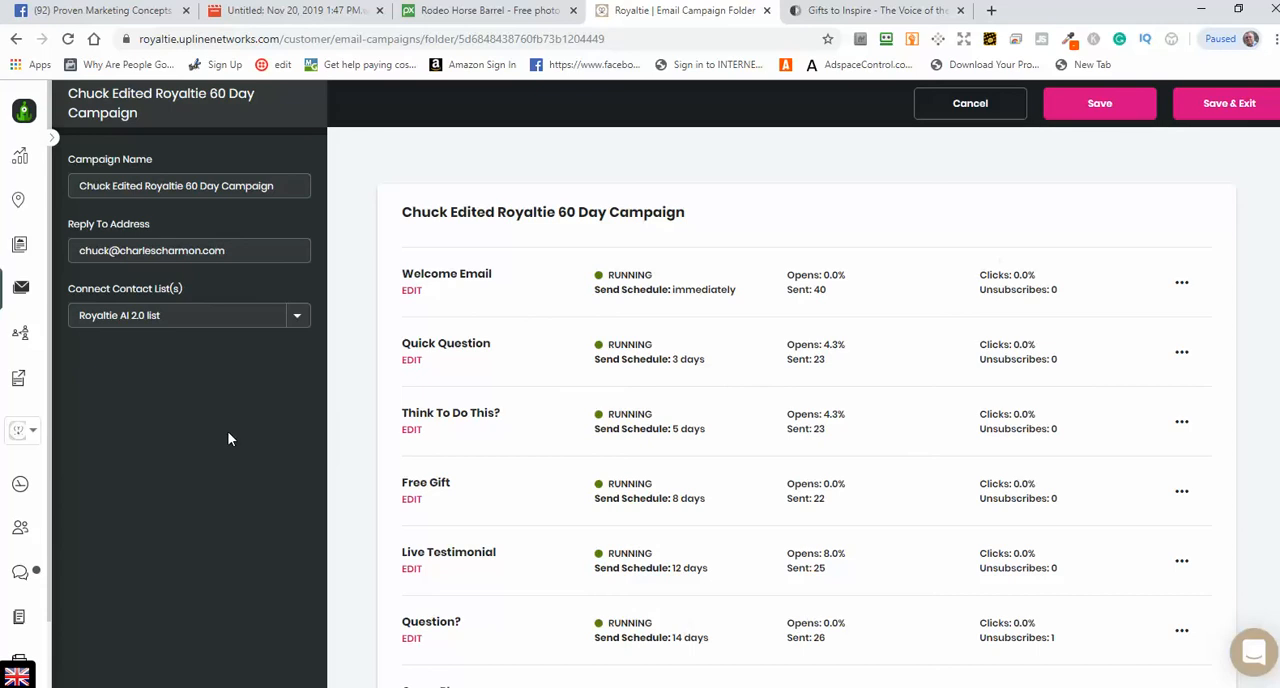
Step: Open the Welcome Email for editing and examine the <%name%> placeholder in its subject line and in the hint
left_click(413, 292)
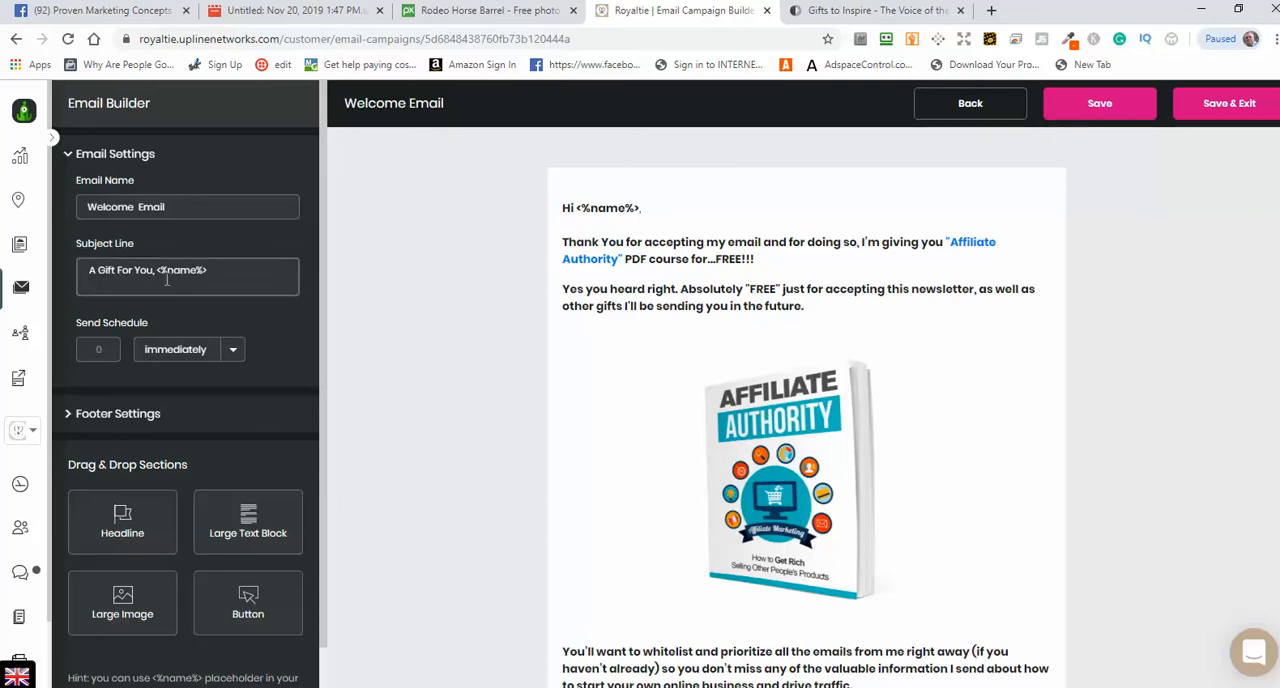
left_click_drag(208, 272, 160, 280)
left_click(220, 276)
scroll(288, 400, "down", 1)
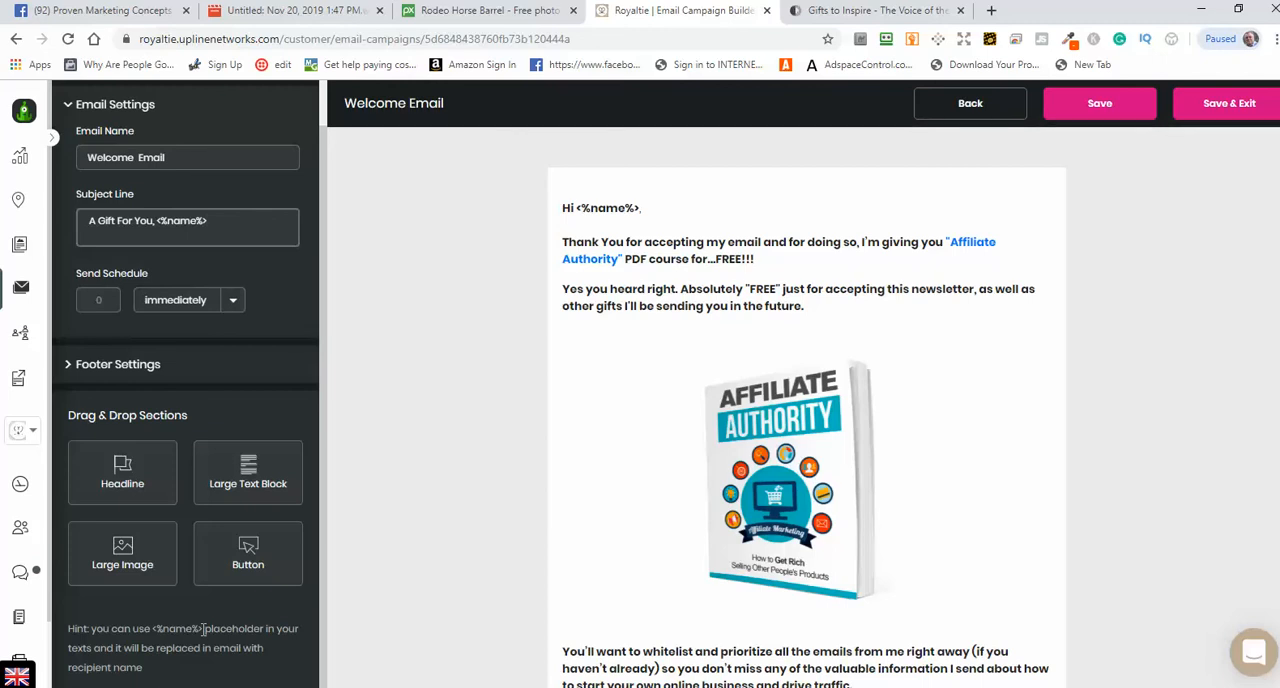
left_click_drag(203, 629, 155, 633)
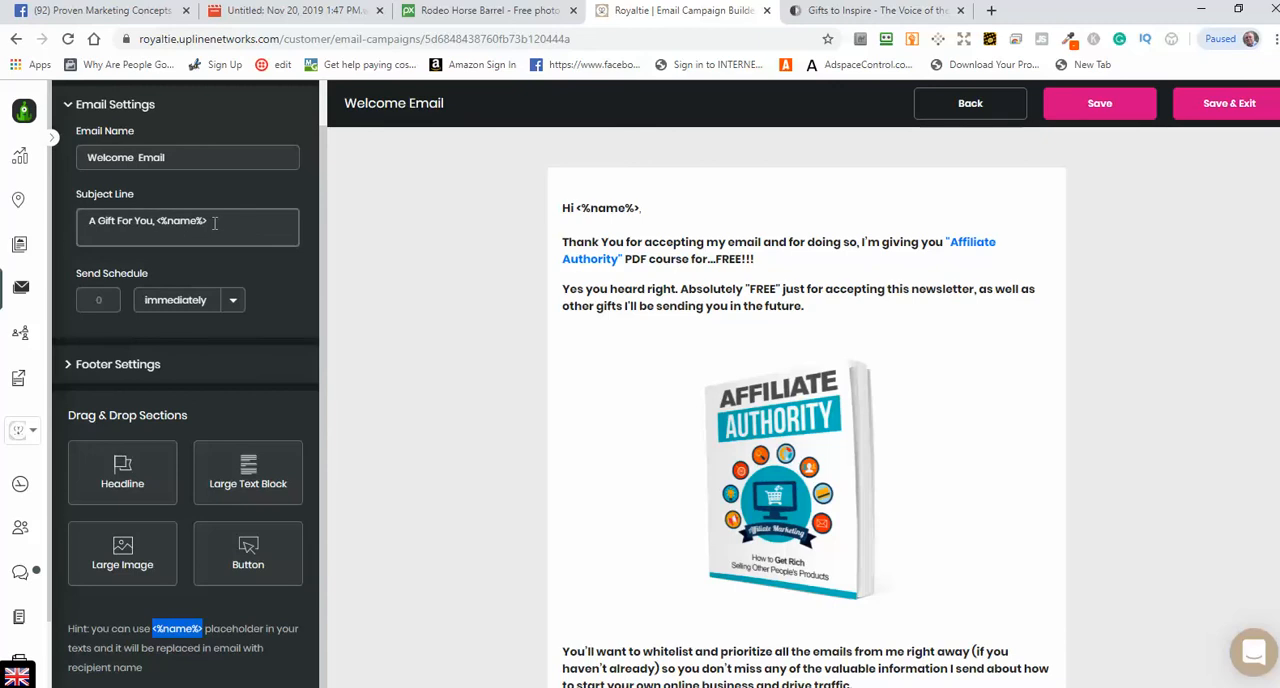
left_click_drag(208, 221, 165, 219)
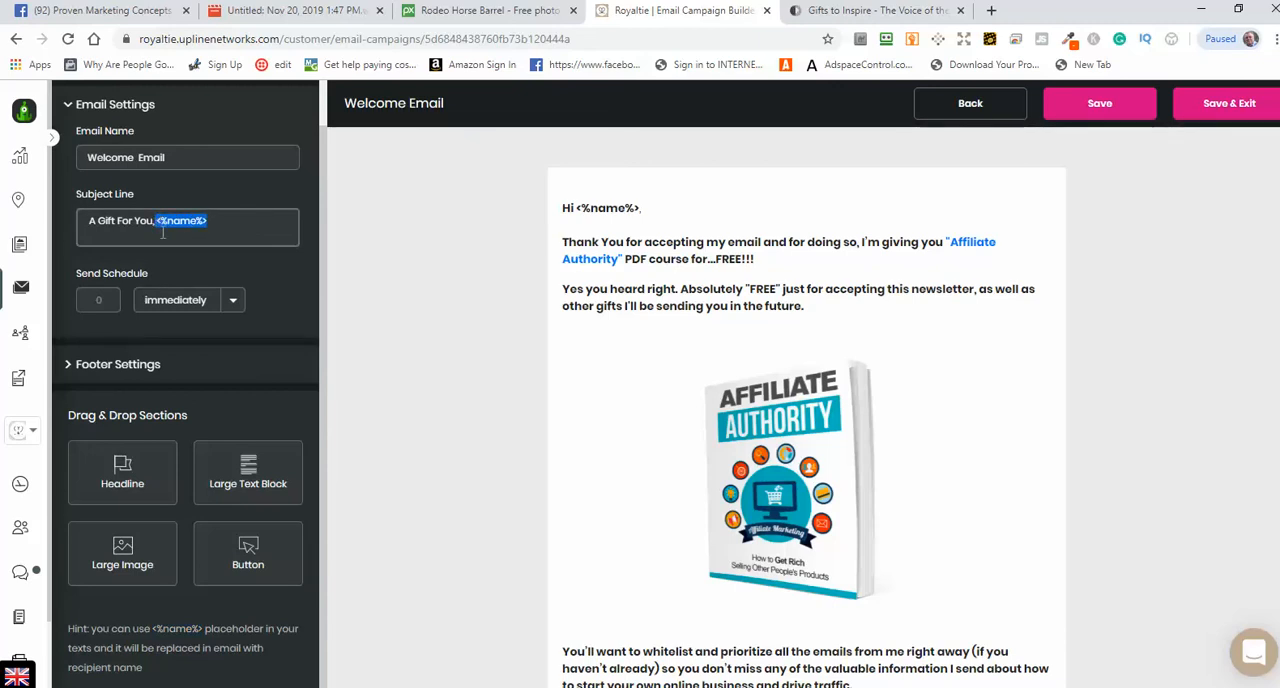
left_click(237, 224)
Step: Examine the Welcome Email's body from the greeting through the whitelist instructions to the signature
scroll(929, 400, "down", 1)
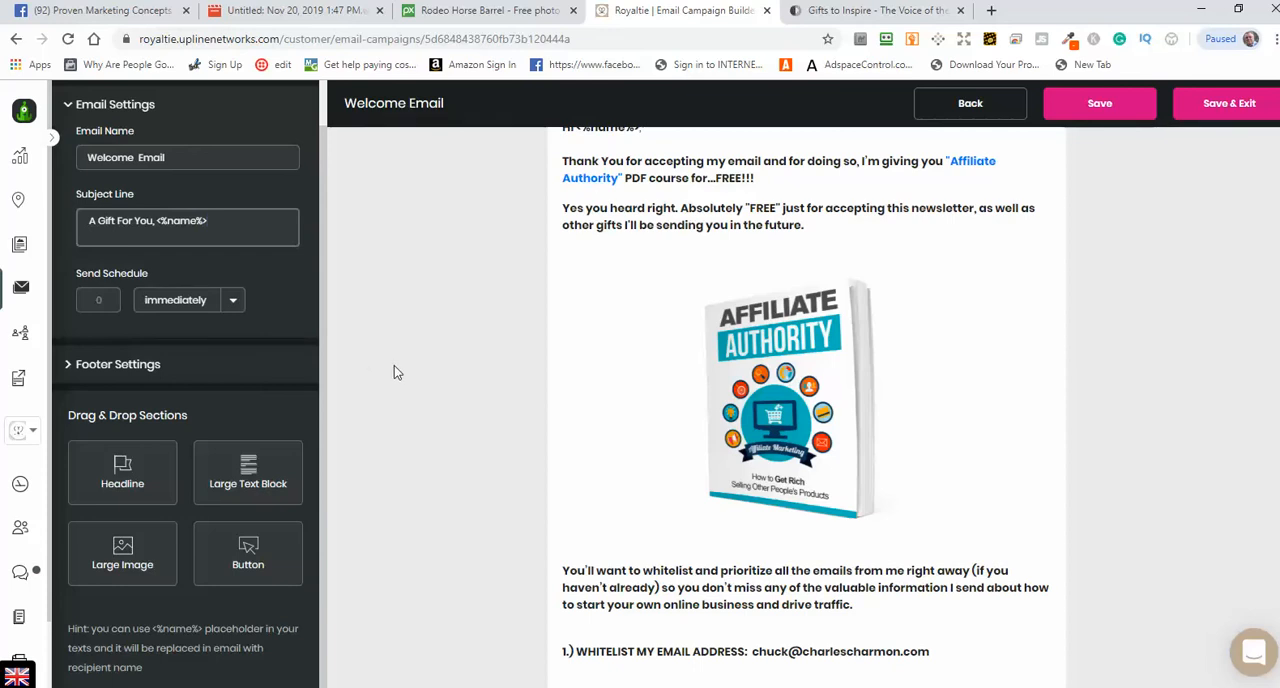
scroll(414, 405, "down", 2)
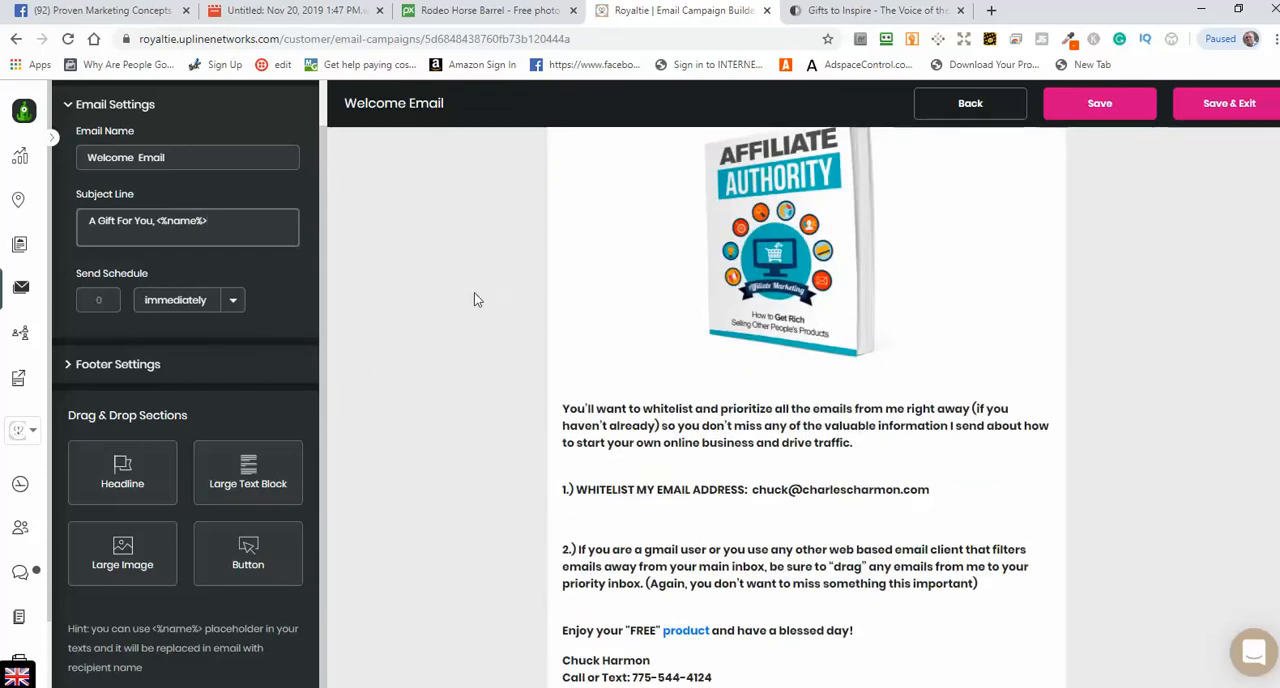
scroll(450, 363, "down", 1)
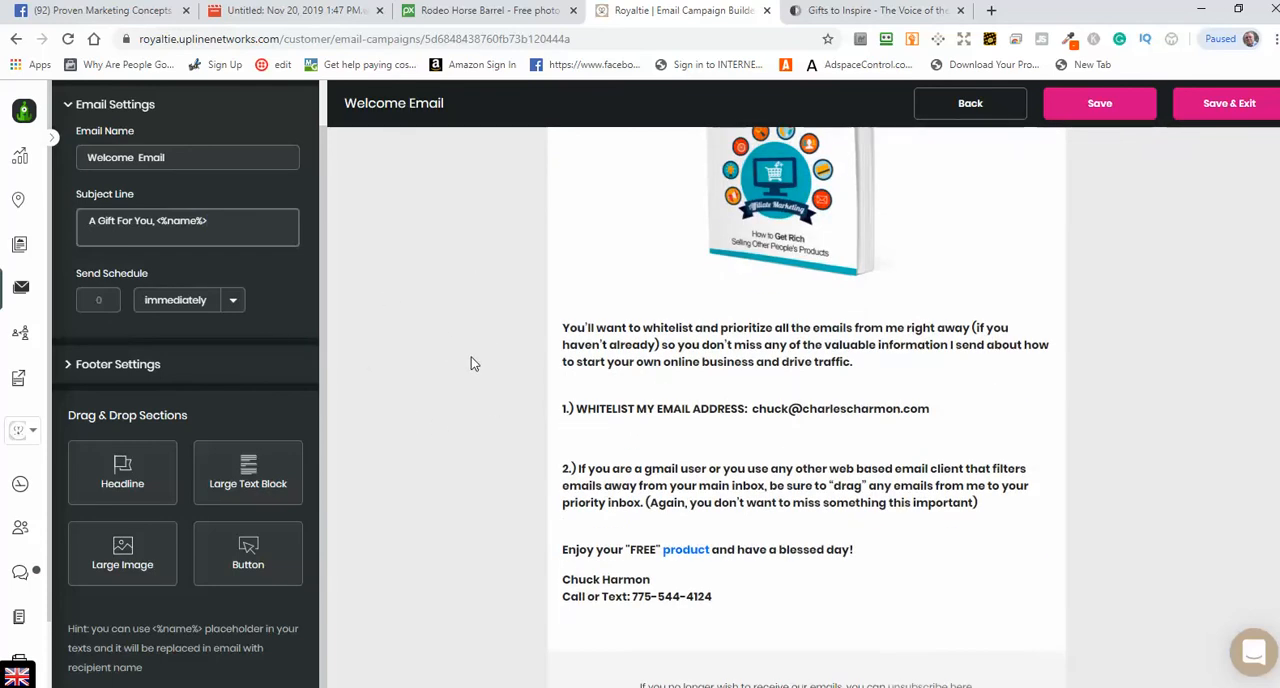
scroll(473, 360, "up", 2)
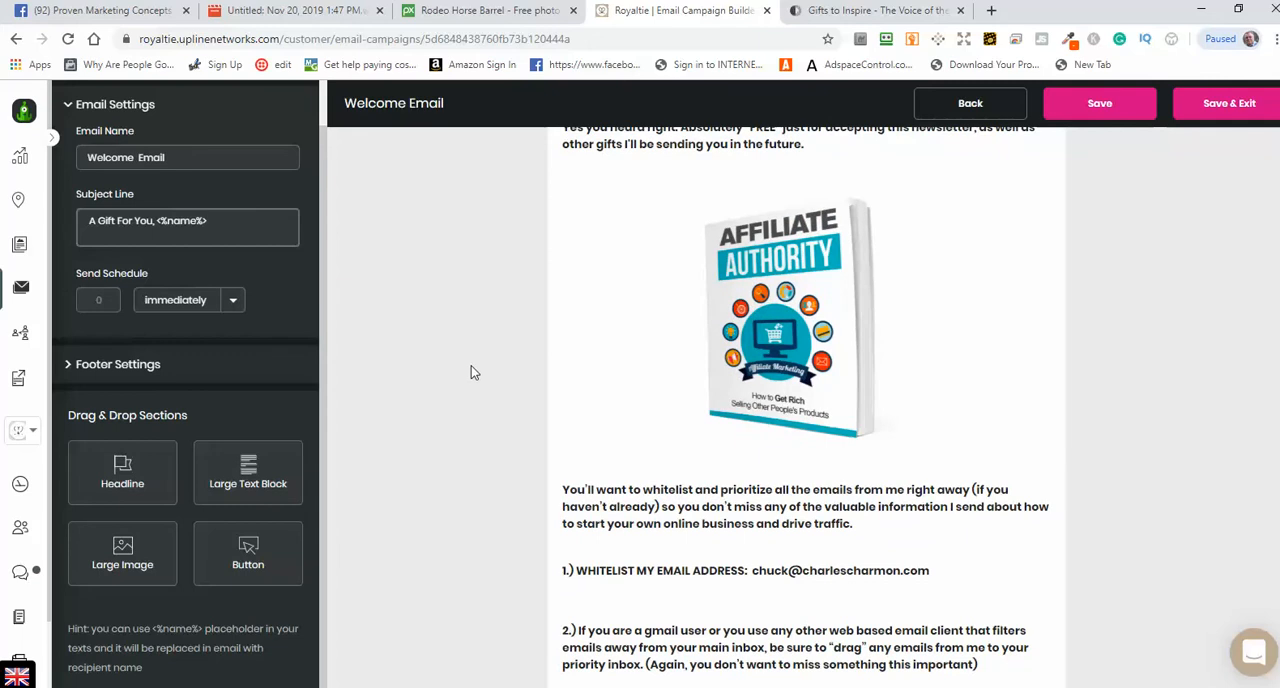
scroll(478, 402, "up", 2)
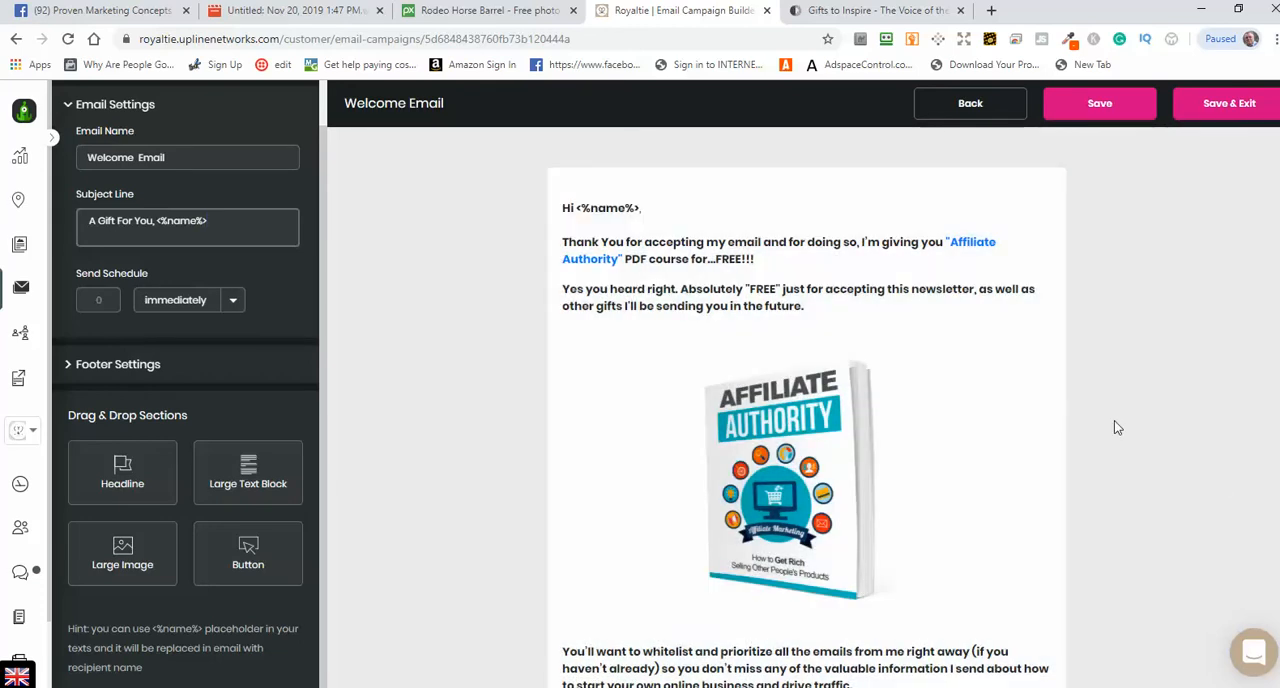
scroll(1114, 425, "down", 3)
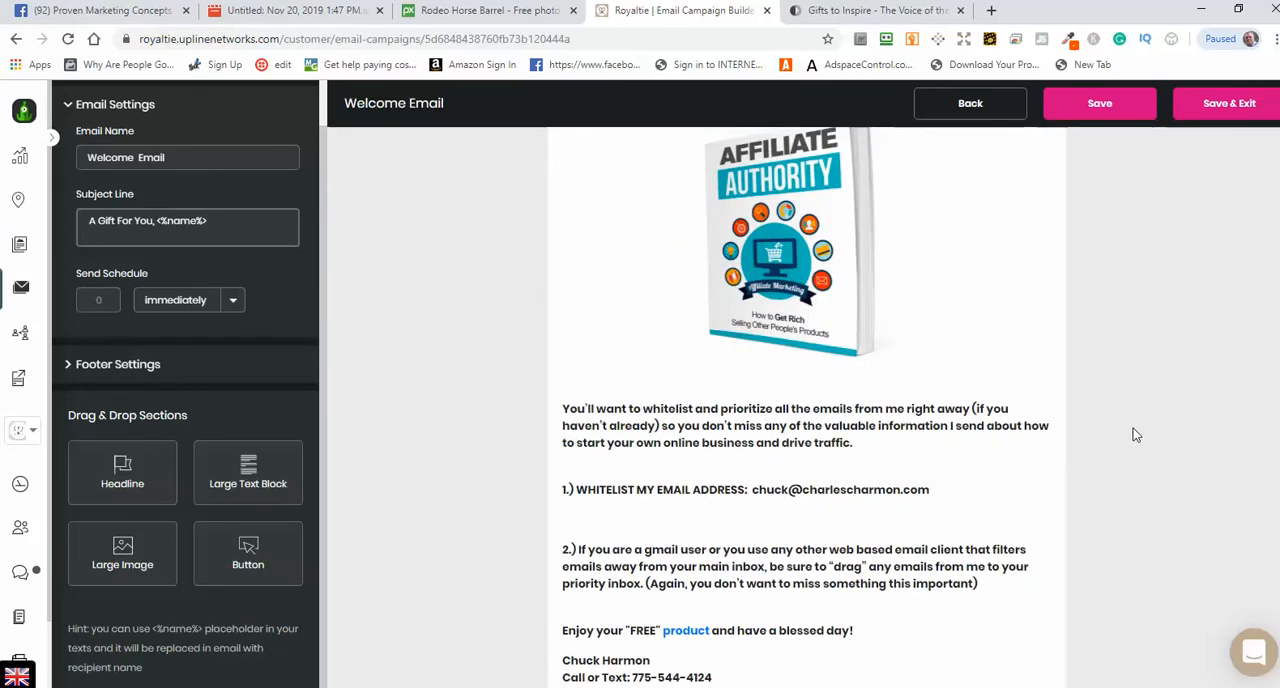
scroll(1133, 428, "down", 1)
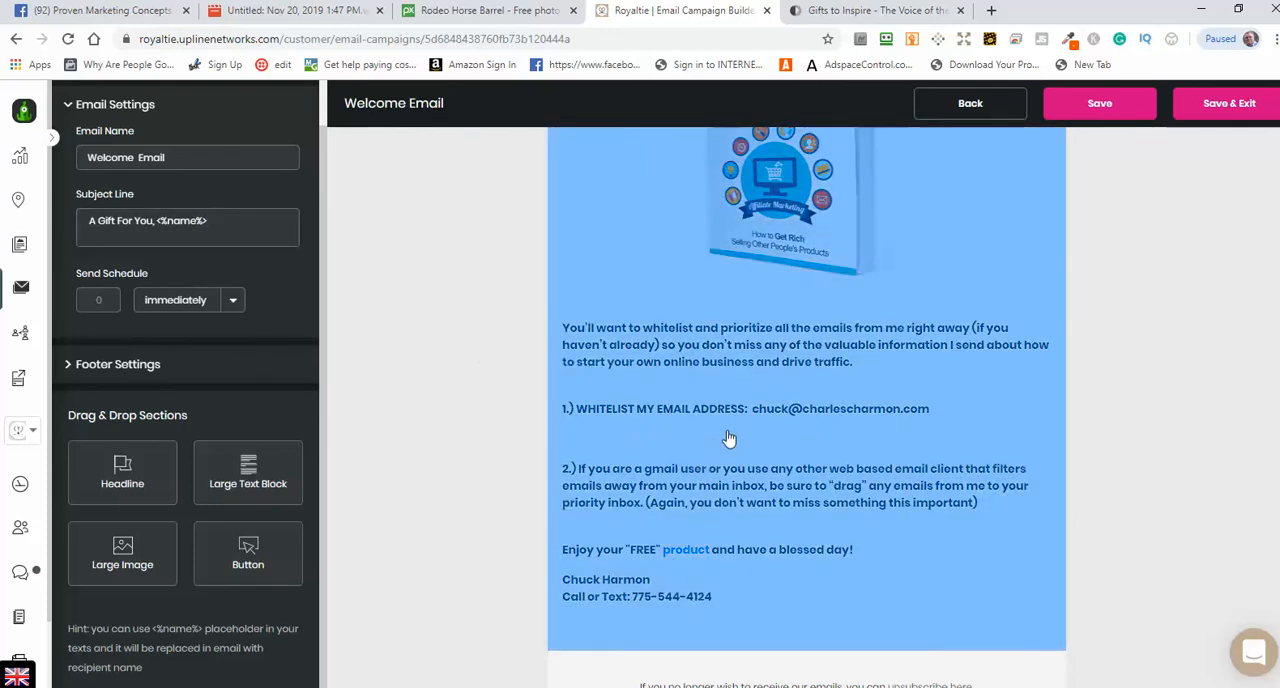
Step: Open the Welcome Email's large text block in the text editor at the whitelist instructions
left_click(728, 439)
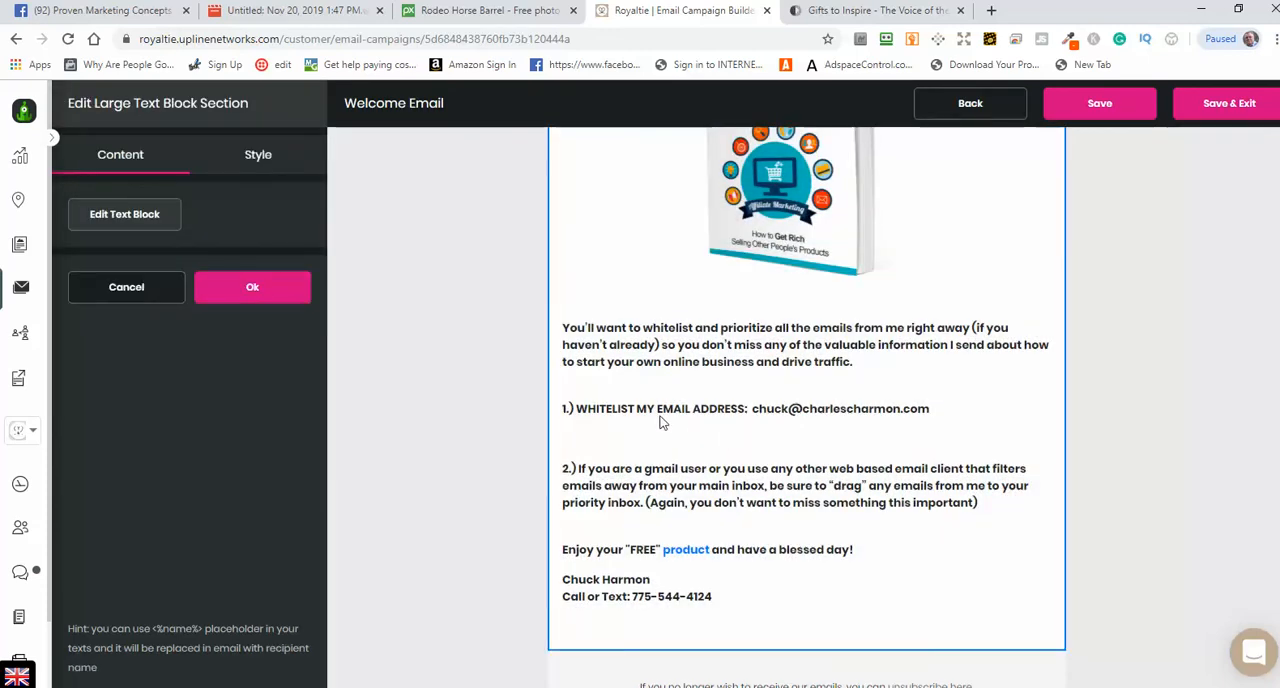
left_click(120, 217)
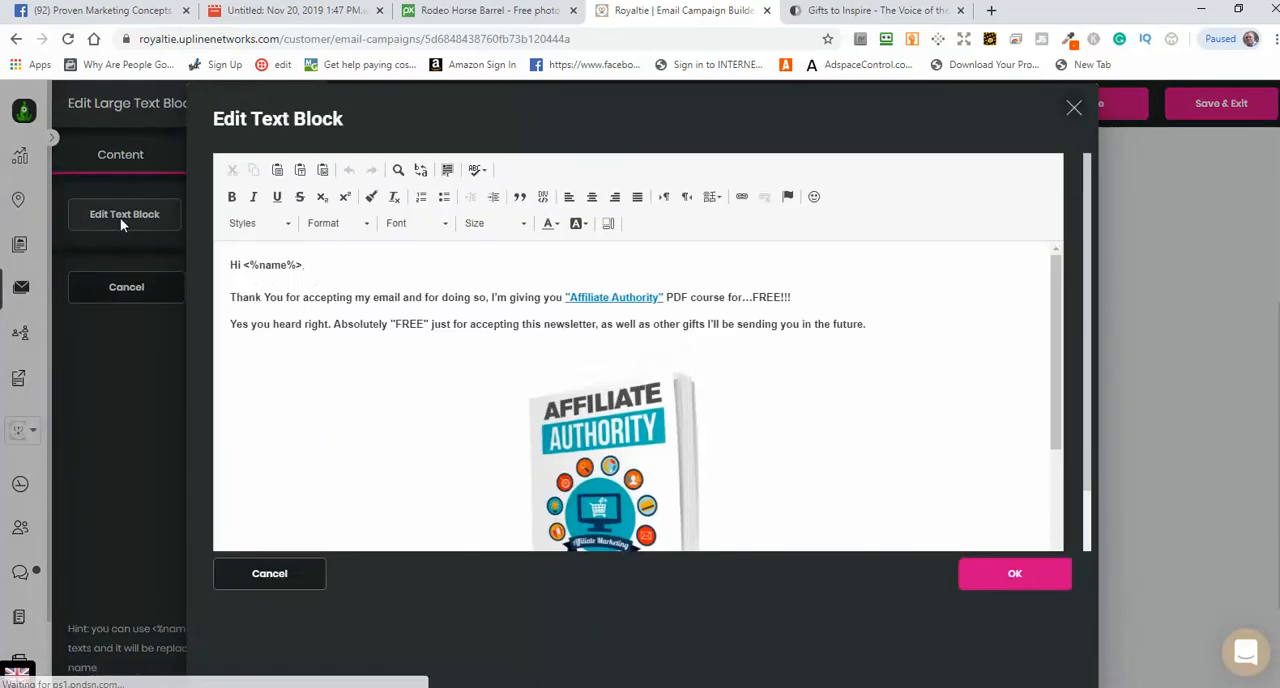
left_click(264, 575)
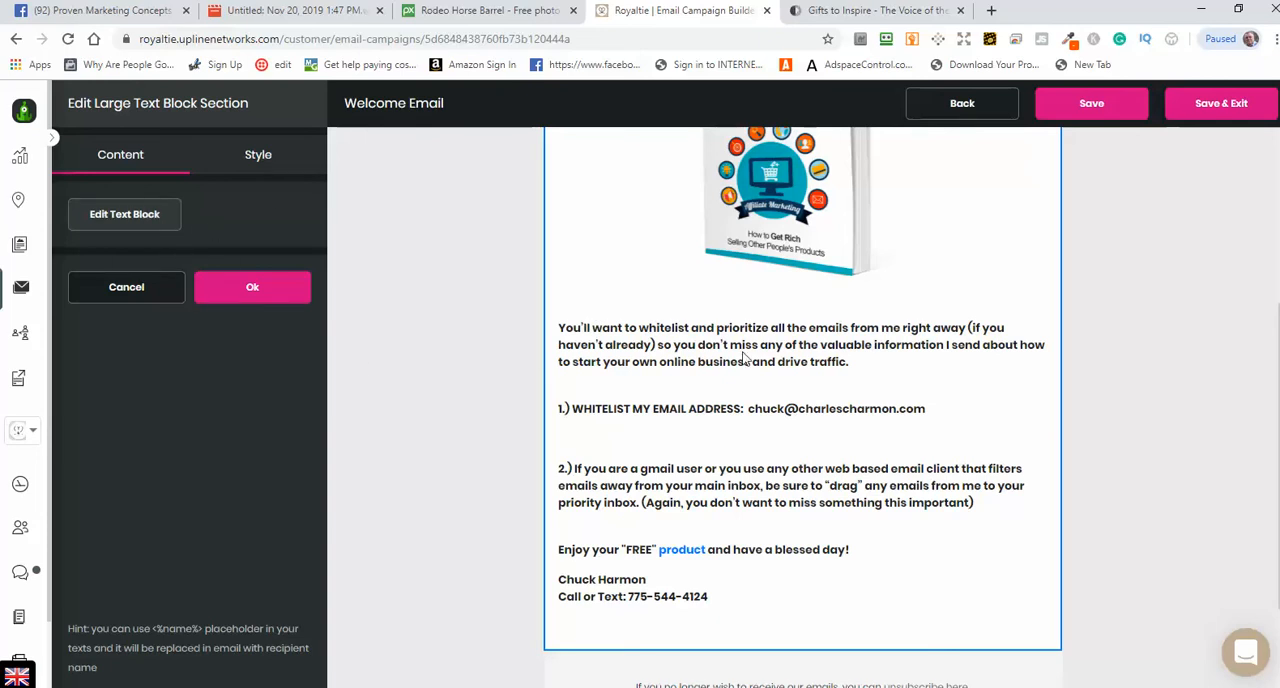
left_click(124, 222)
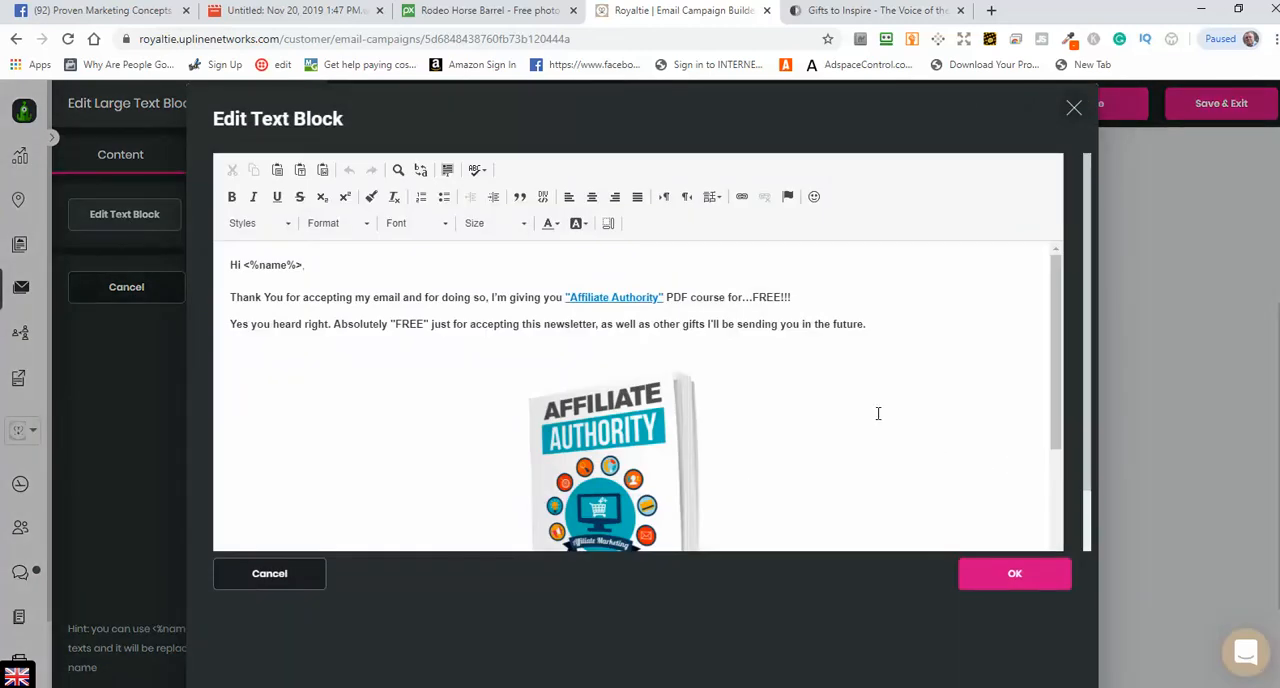
scroll(804, 373, "down", 5)
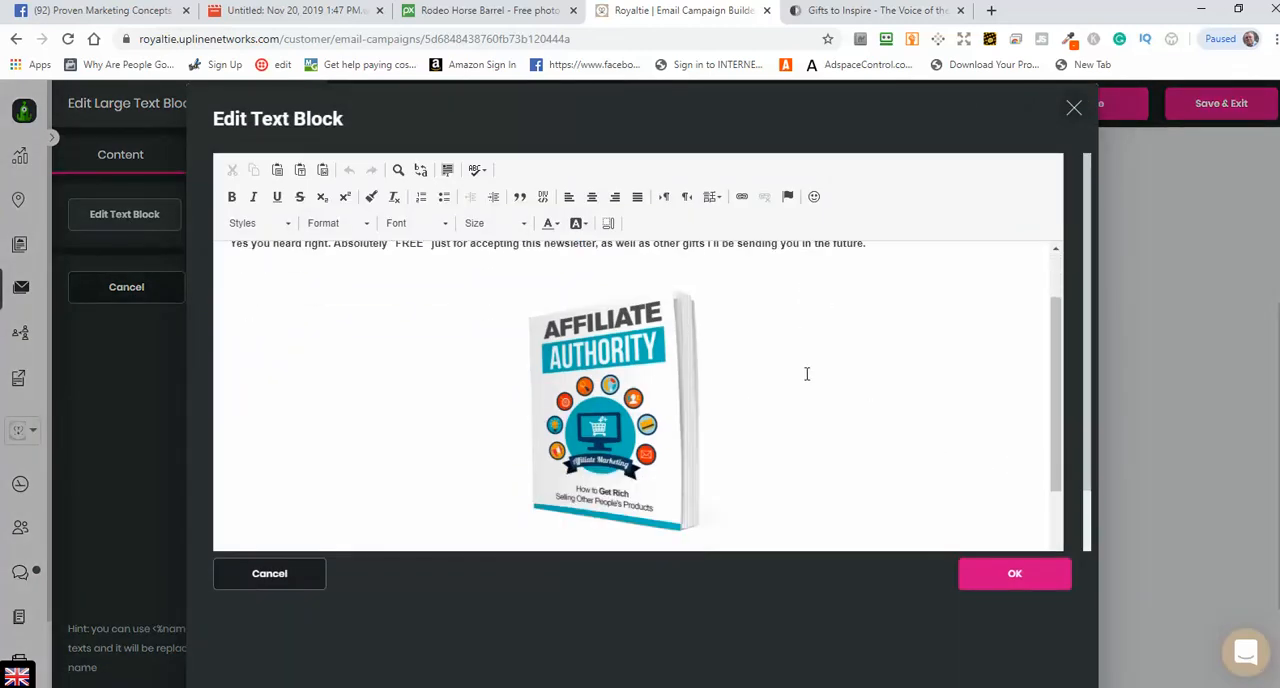
scroll(808, 374, "down", 1)
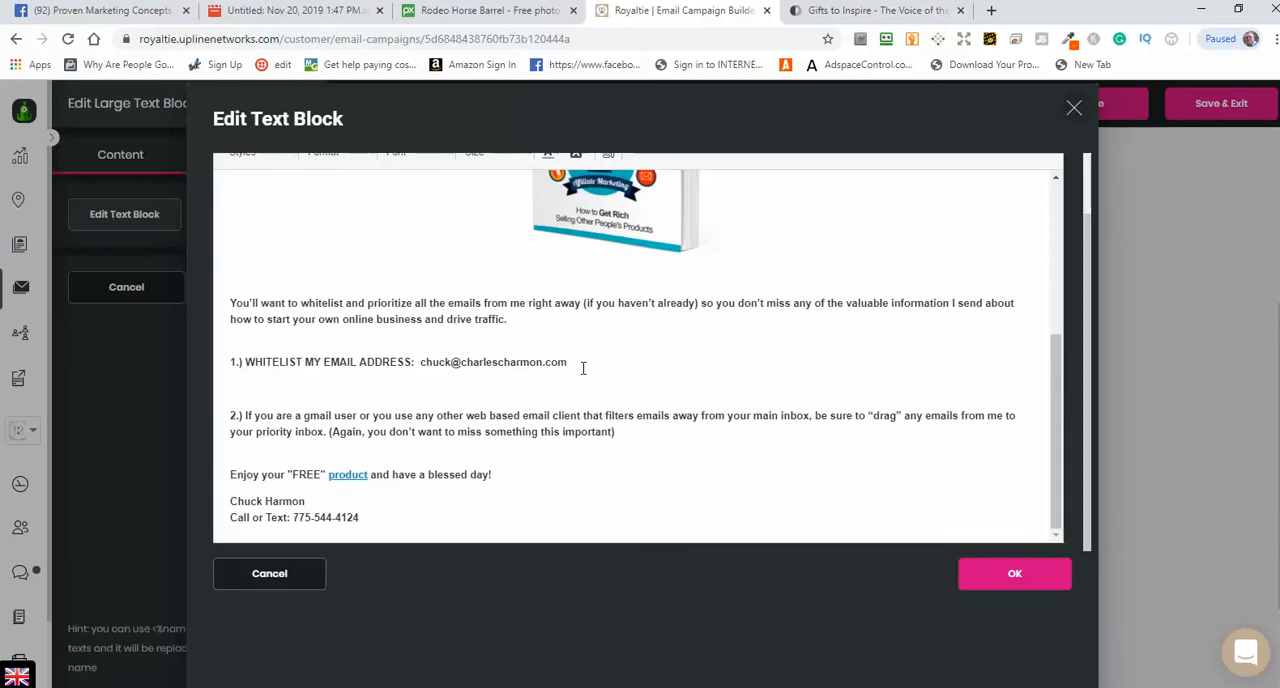
Step: Replace the address in the "WHITELIST MY EMAIL ADDRESS" line with the sender's e-mail address
left_click_drag(569, 362, 422, 365)
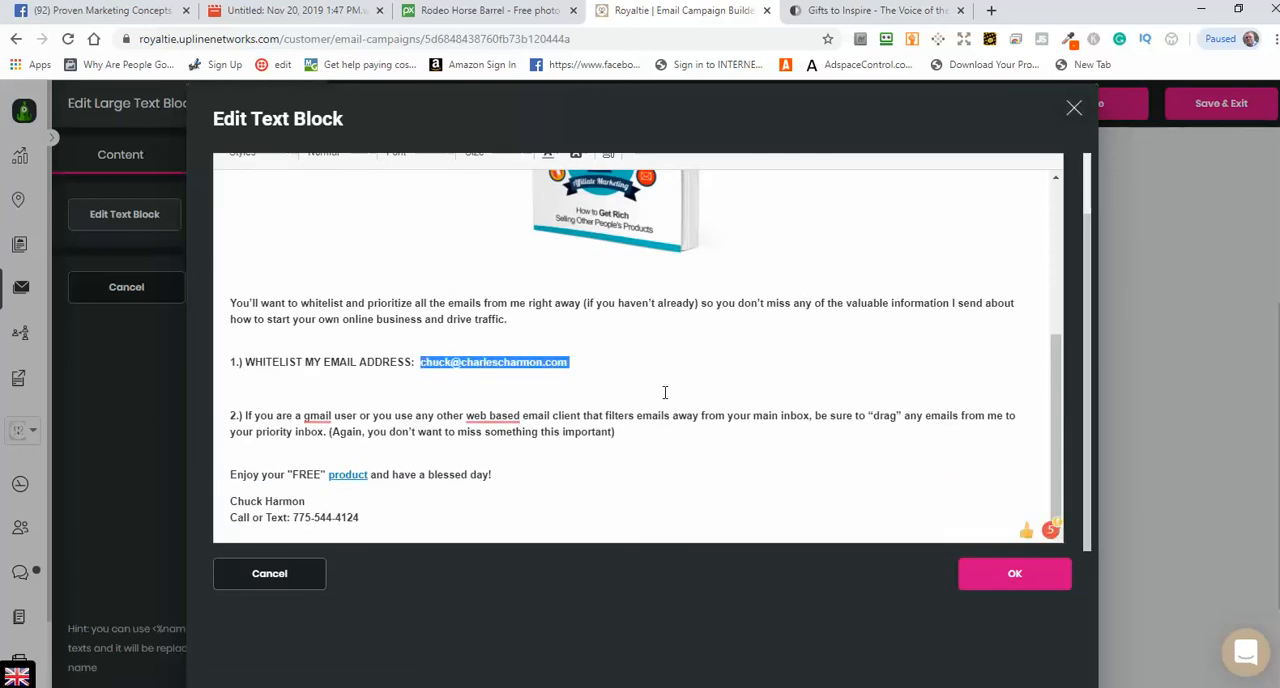
key("Delete")
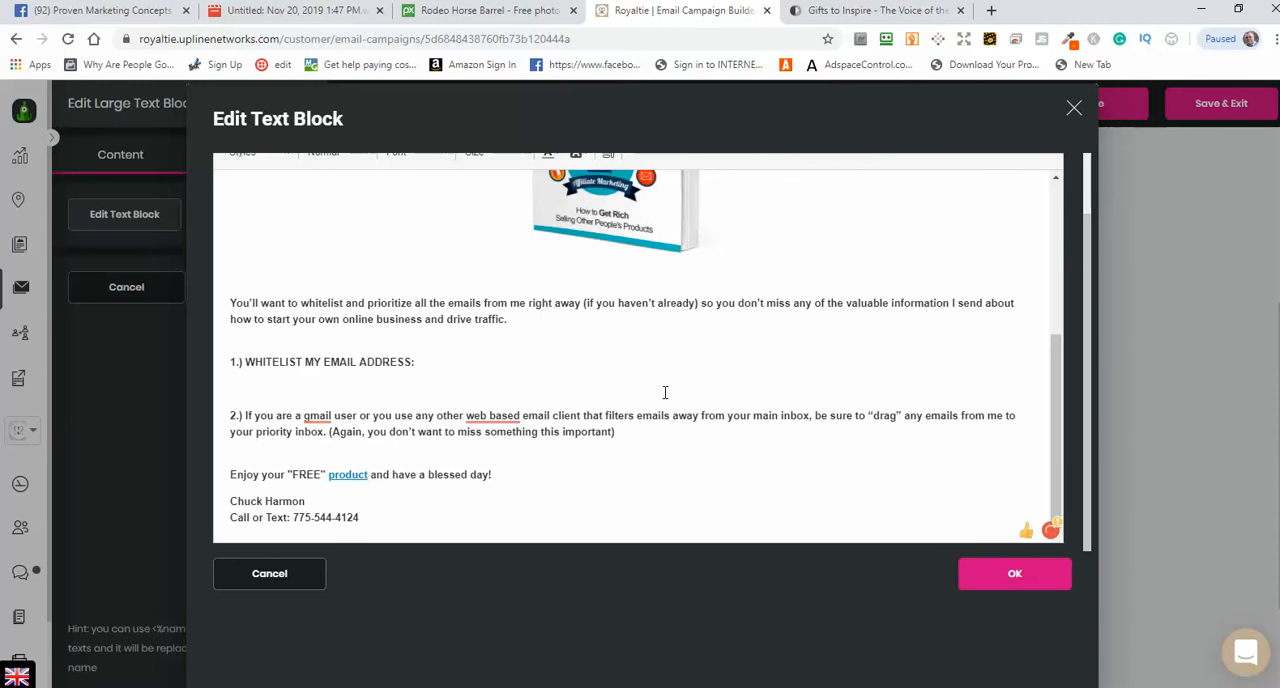
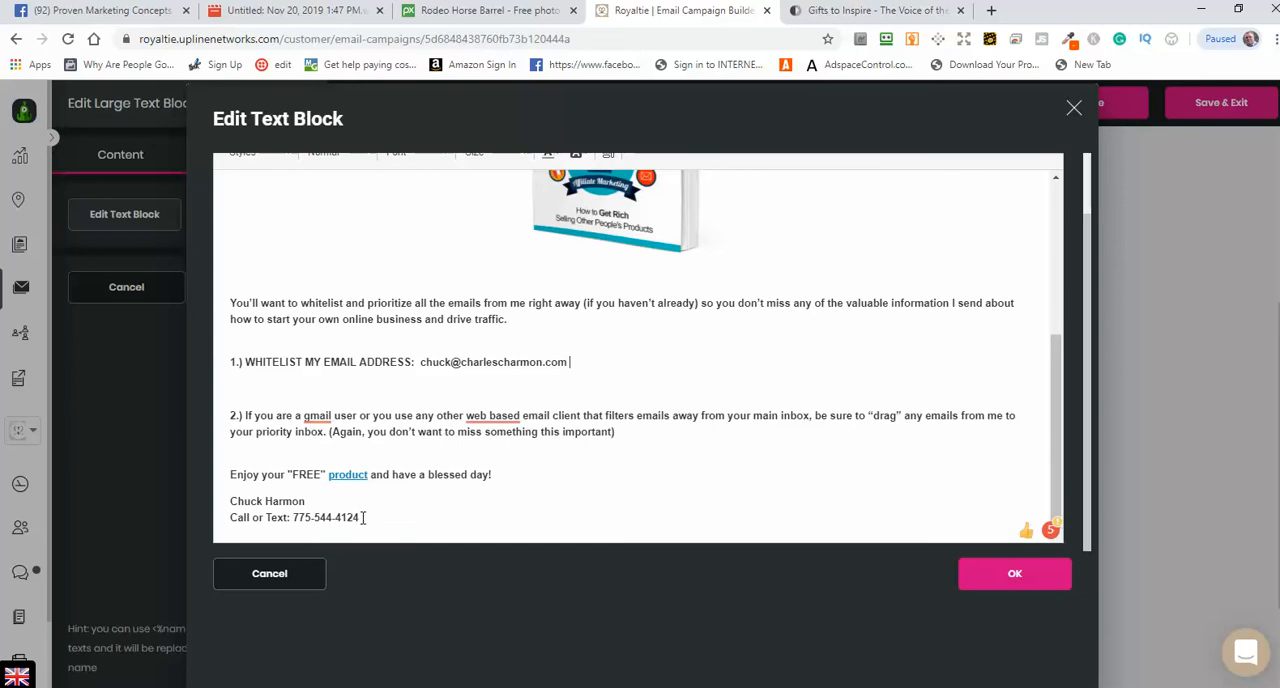
Step: Check the phone number in the email's signature and confirm the text block edits
left_click_drag(363, 517, 292, 517)
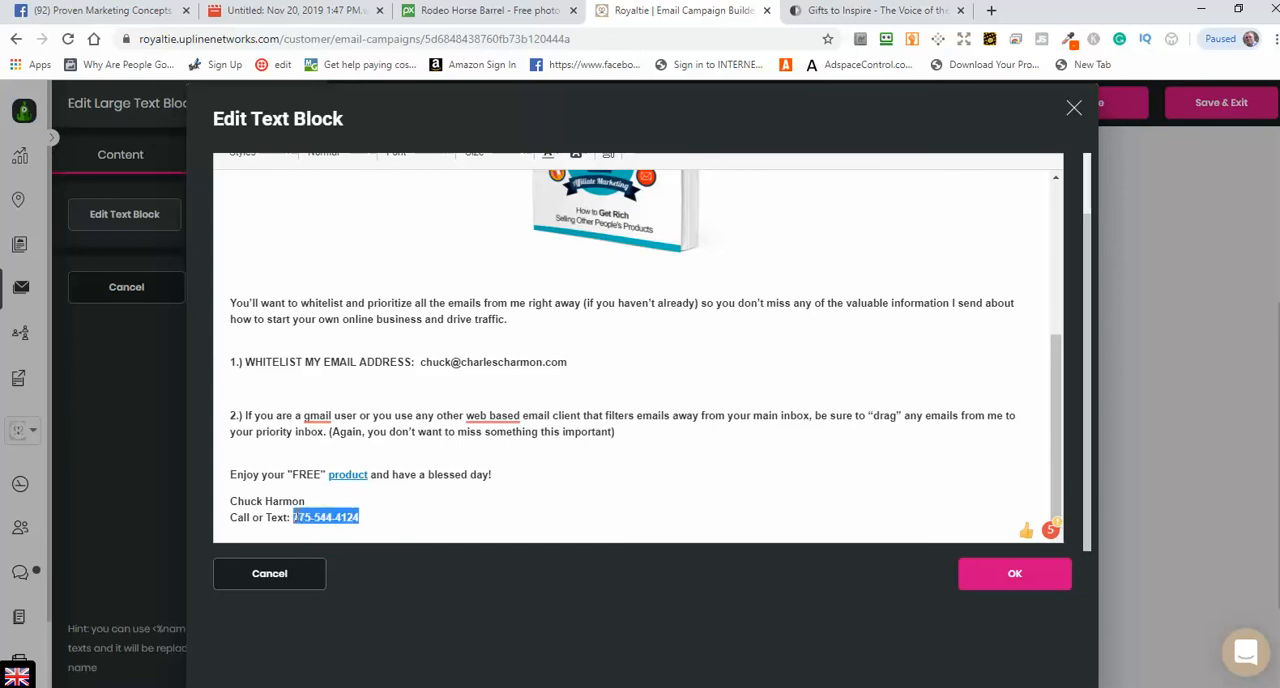
left_click(488, 496)
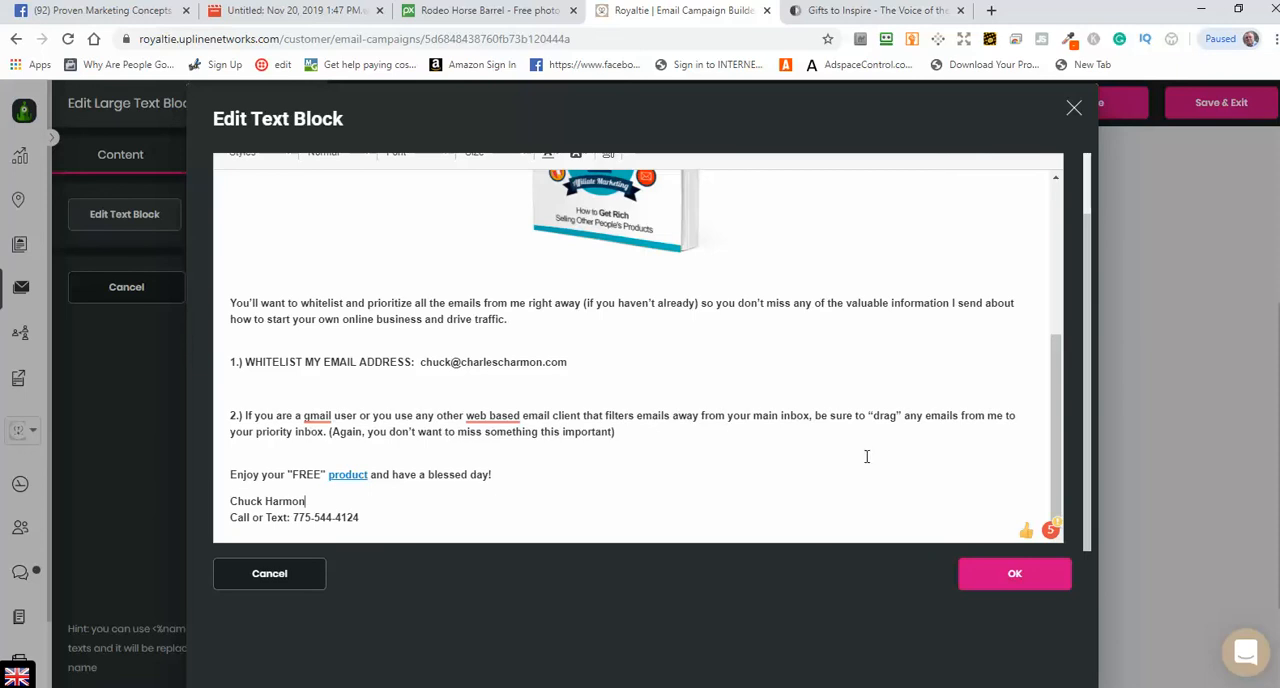
scroll(837, 446, "up", 10)
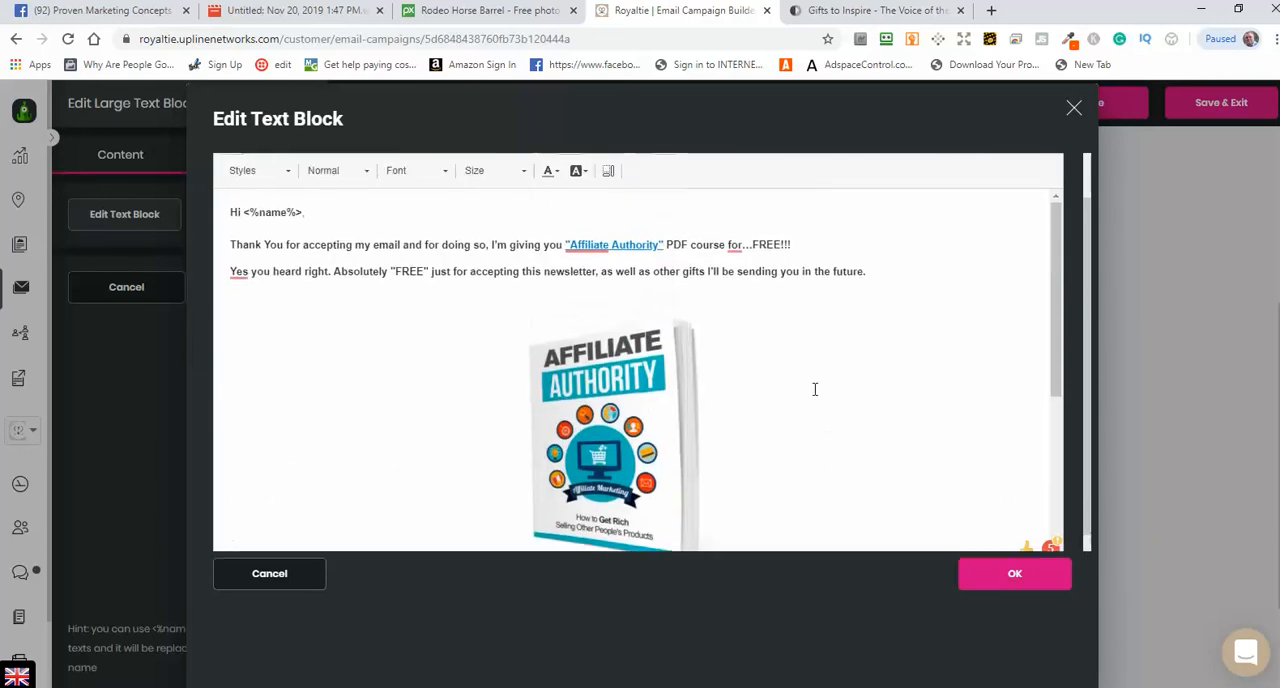
left_click(1007, 576)
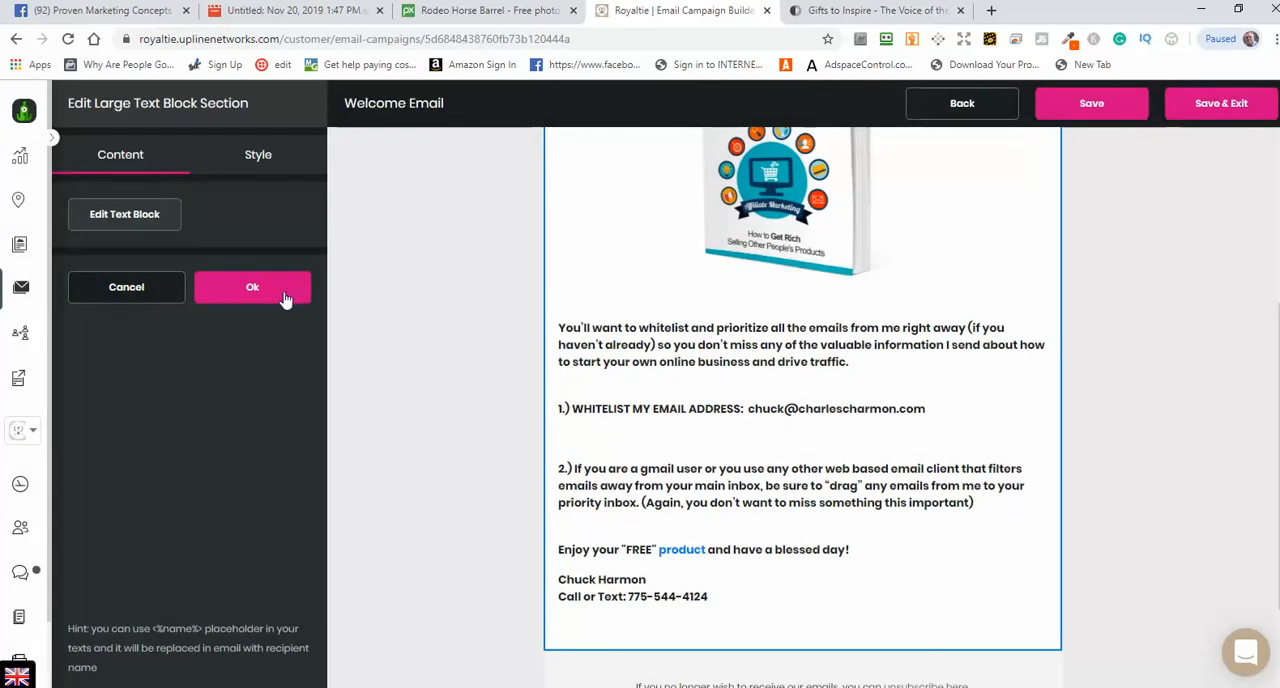
Step: Apply the edited large text block section to the Welcome Email and save the email
left_click(250, 289)
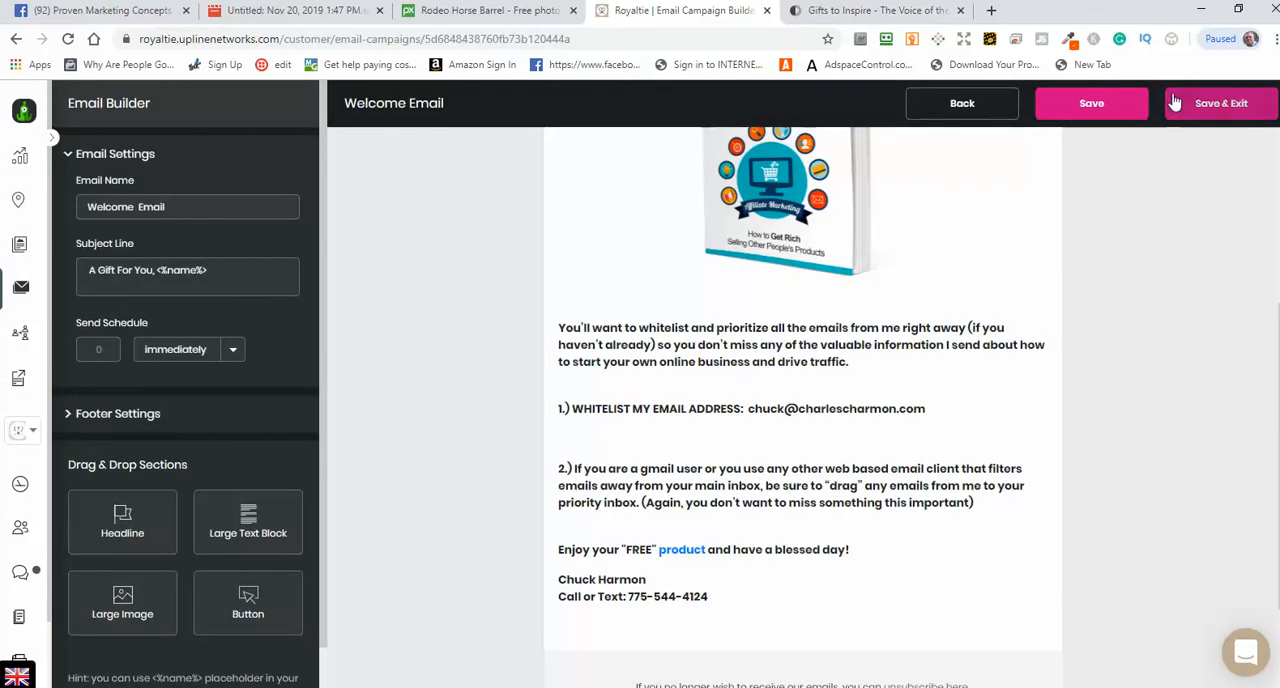
left_click(1093, 115)
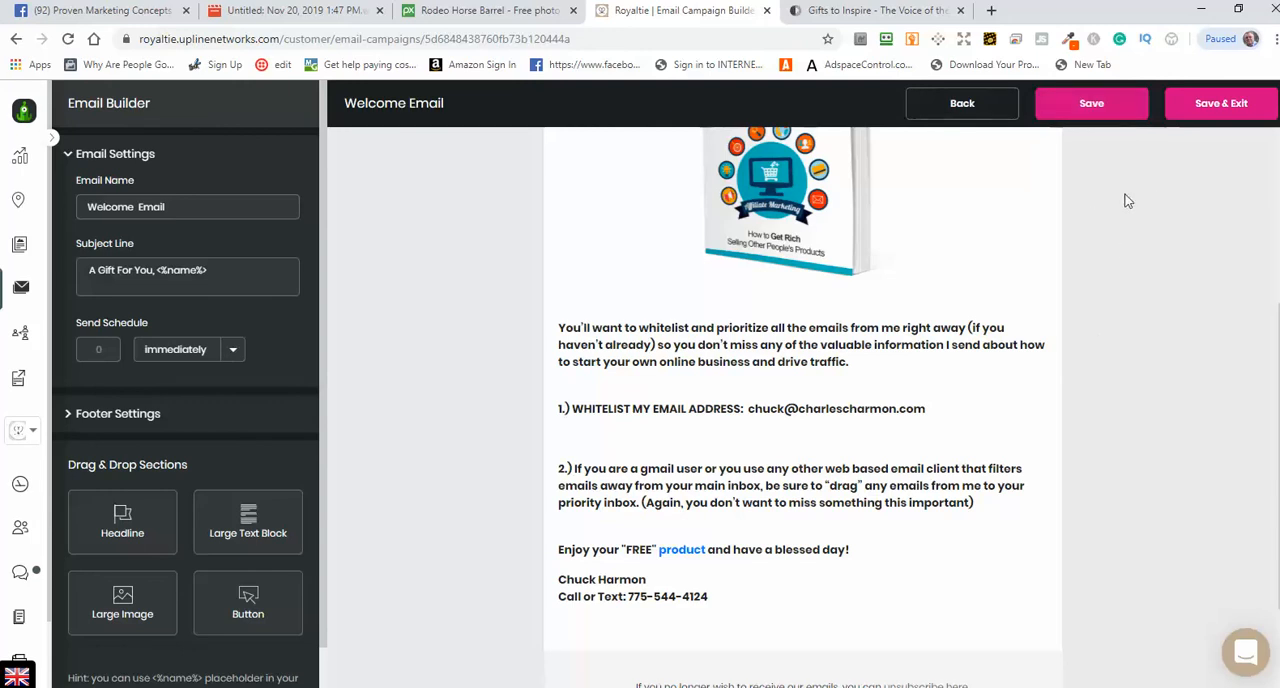
Step: Check the Welcome Email's footer and its Facebook, Twitter and LinkedIn link settings
scroll(1109, 277, "up", 3)
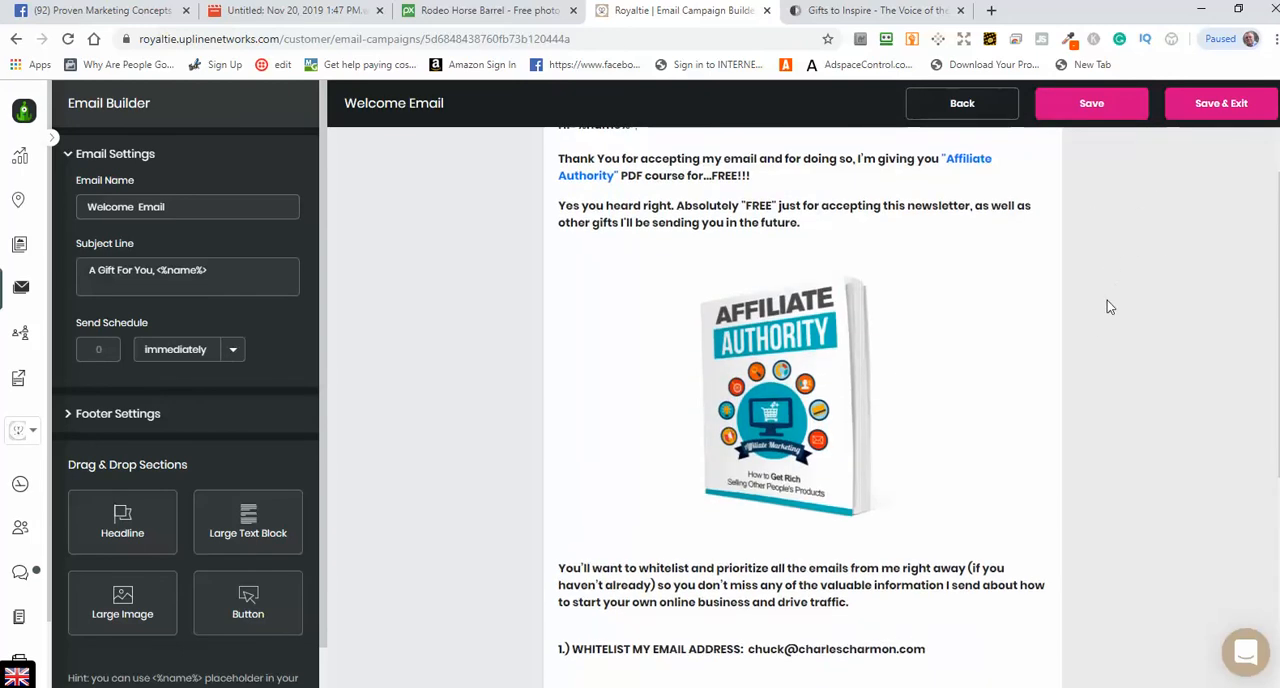
scroll(1105, 302, "down", 3)
scroll(1105, 302, "down", 1)
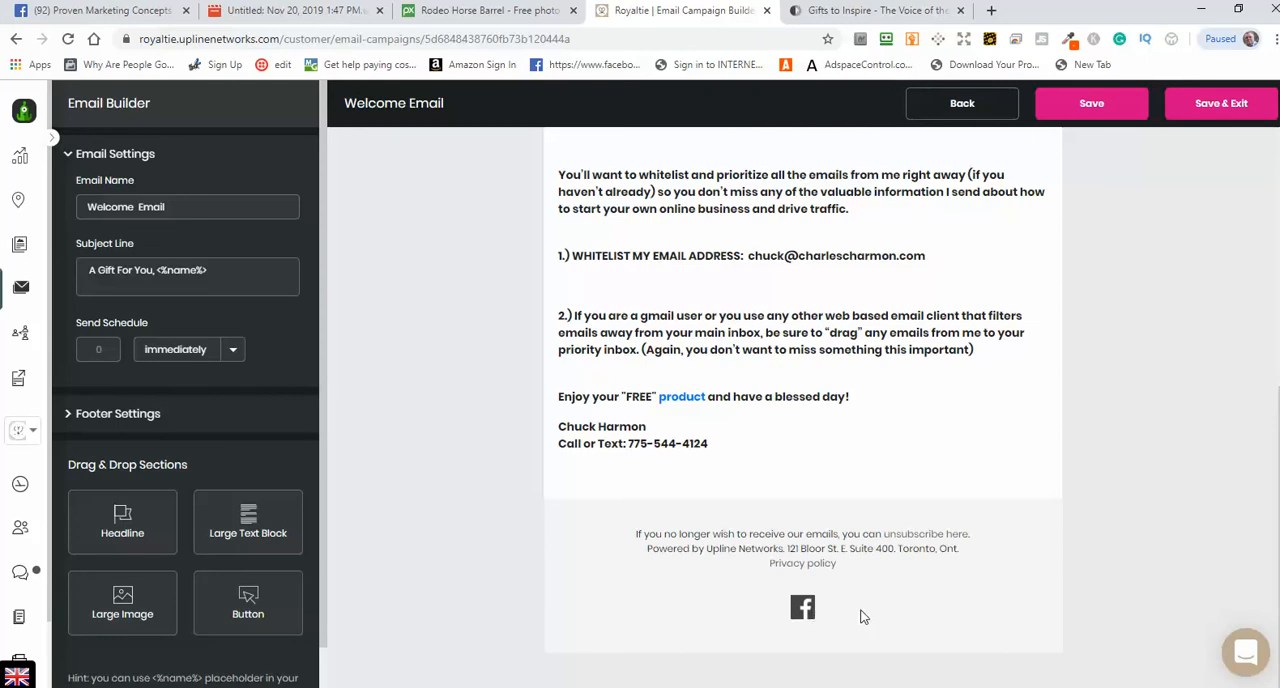
left_click(123, 414)
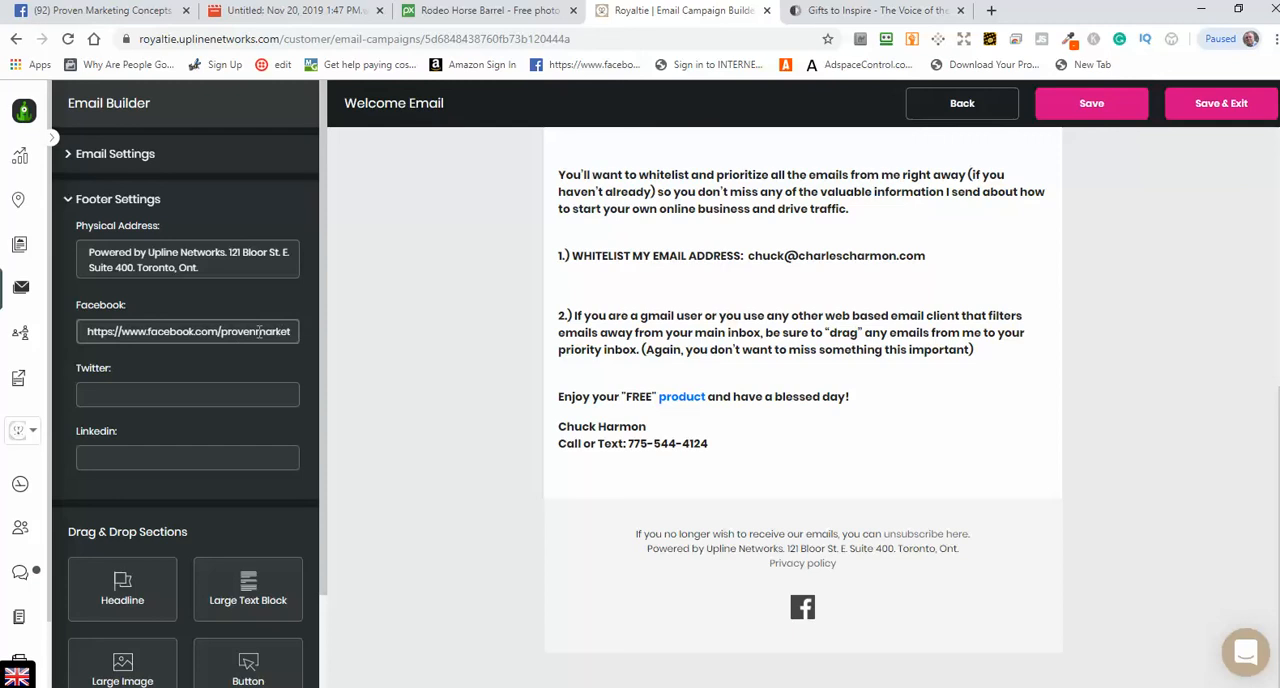
left_click_drag(90, 331, 310, 330)
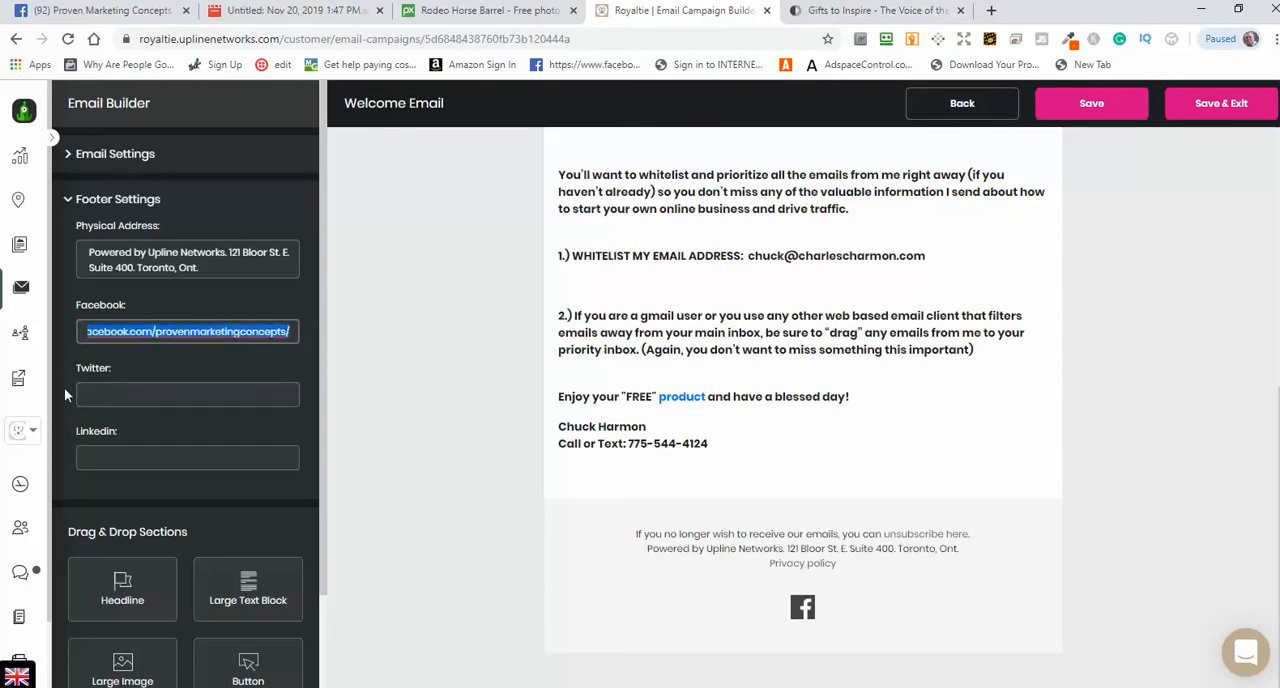
left_click(95, 395)
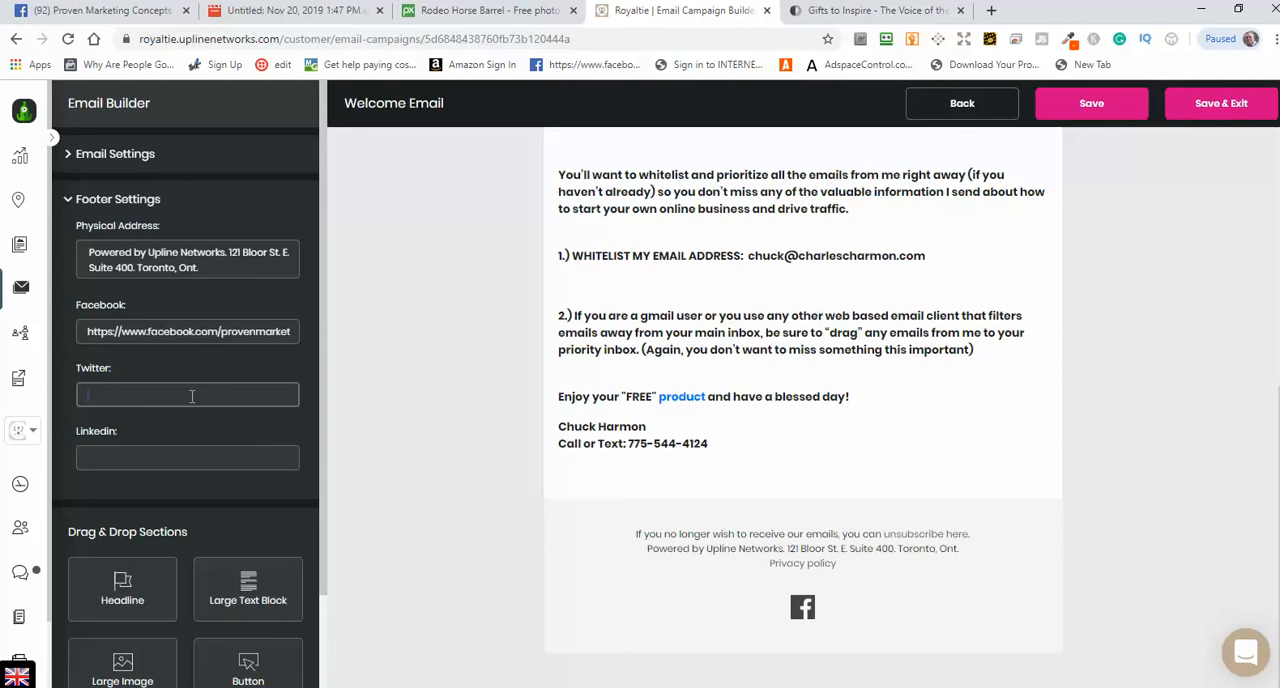
left_click(85, 458)
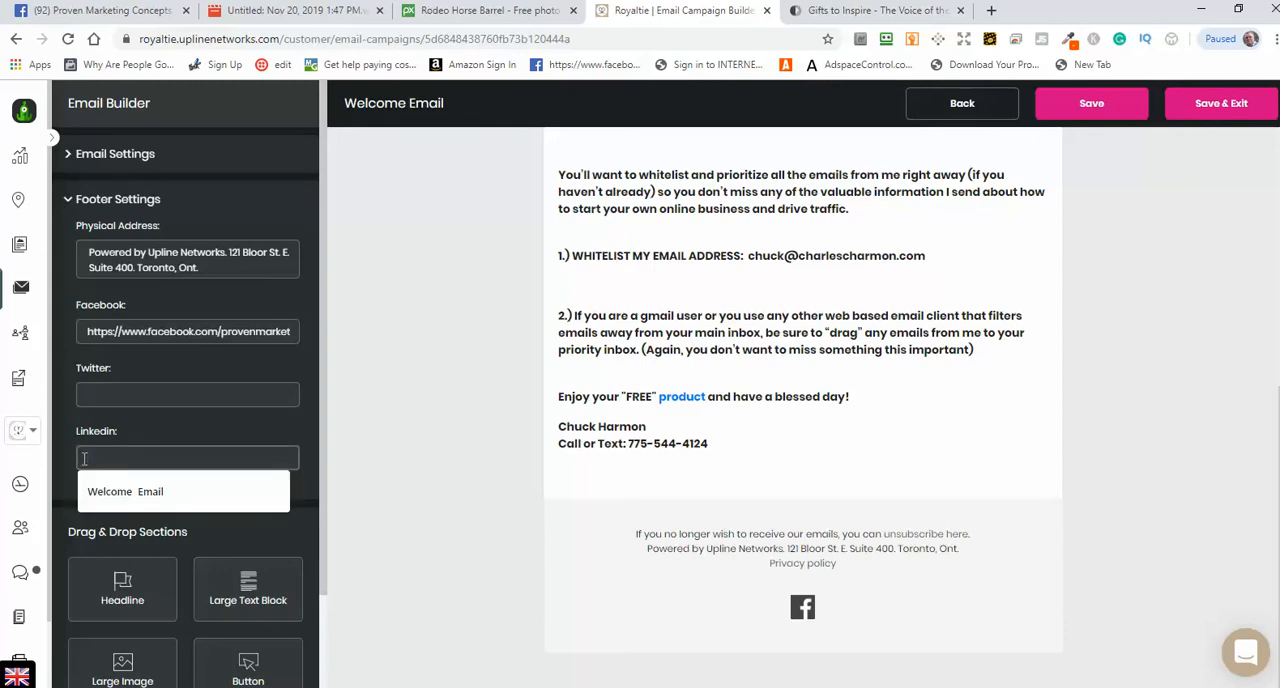
left_click(314, 517)
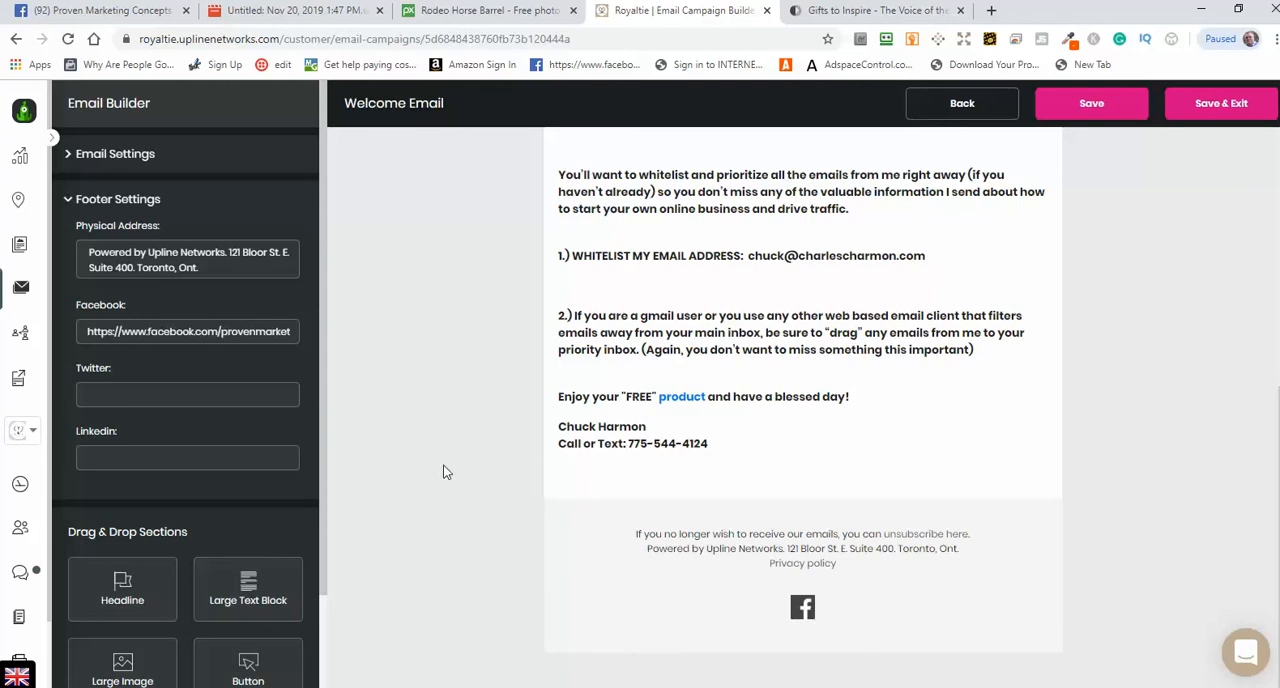
left_click(1092, 112)
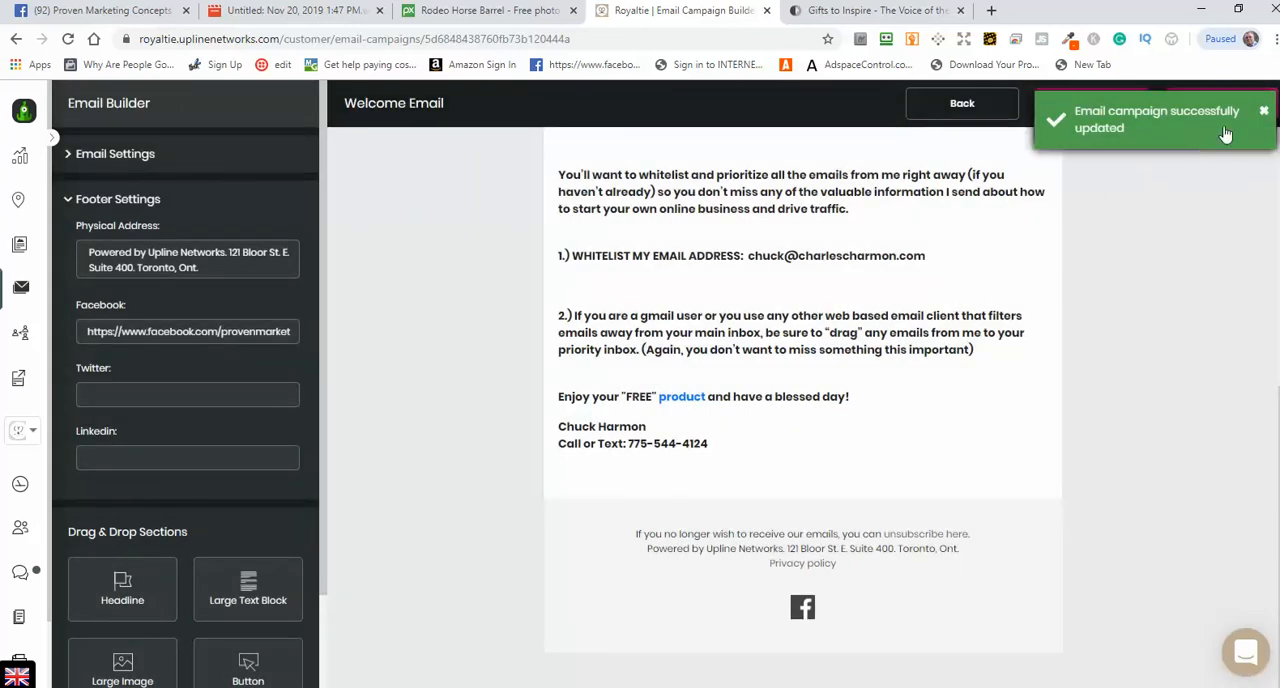
left_click(1266, 114)
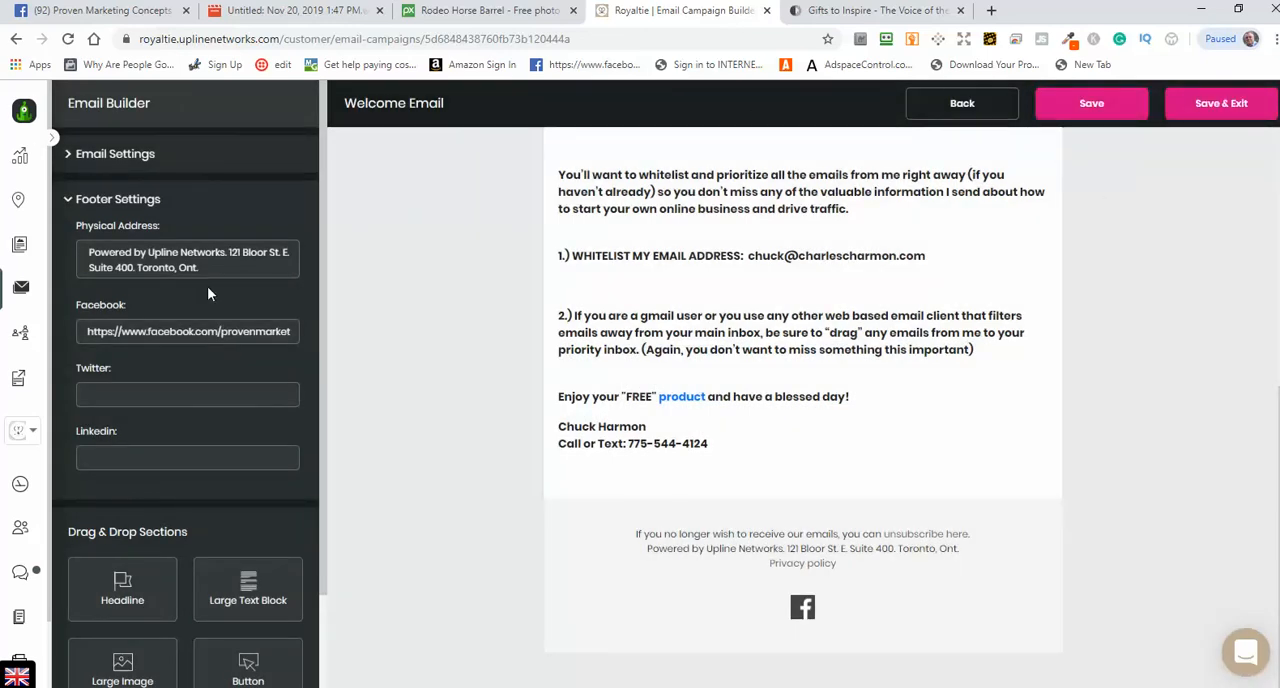
left_click(15, 42)
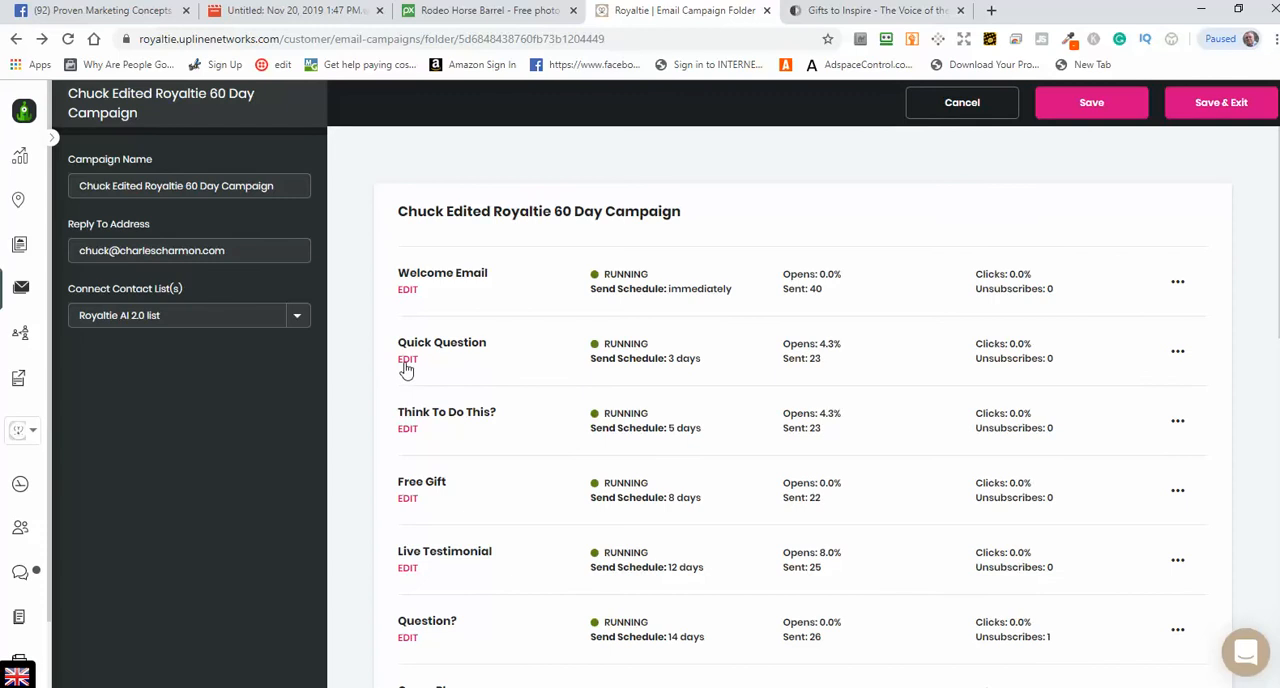
left_click(408, 360)
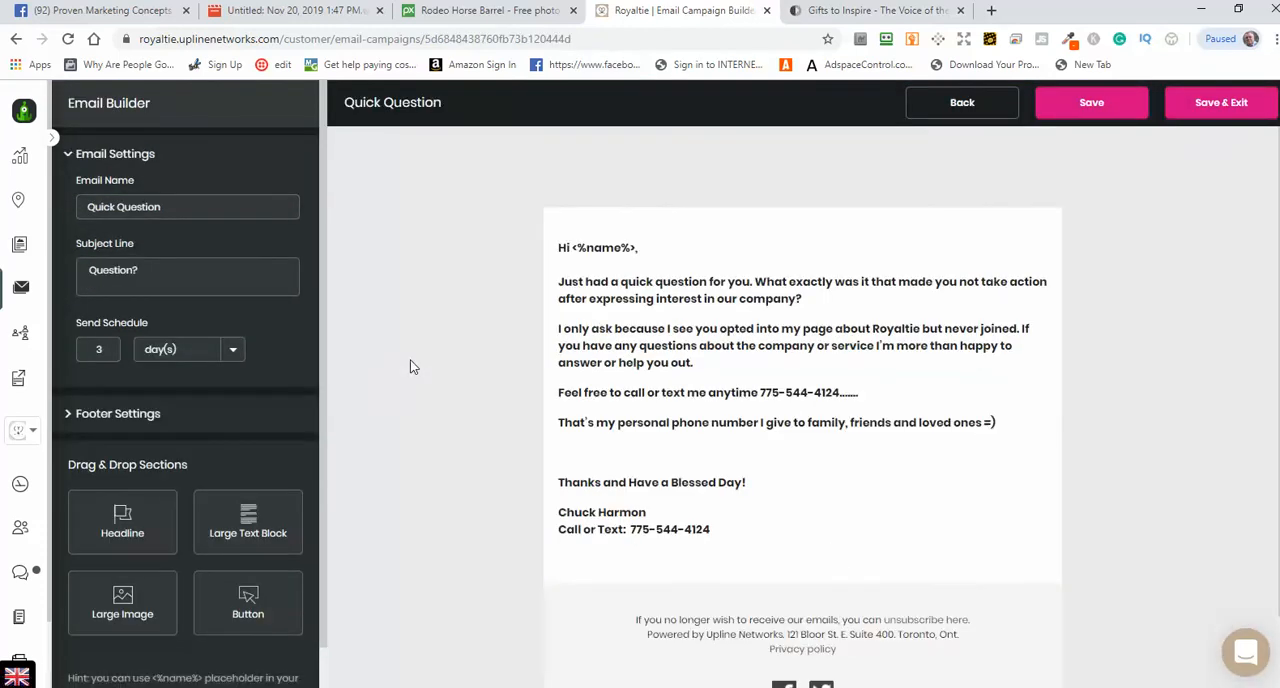
Step: Open the Quick Question email's large text block in the text editor
left_click(865, 463)
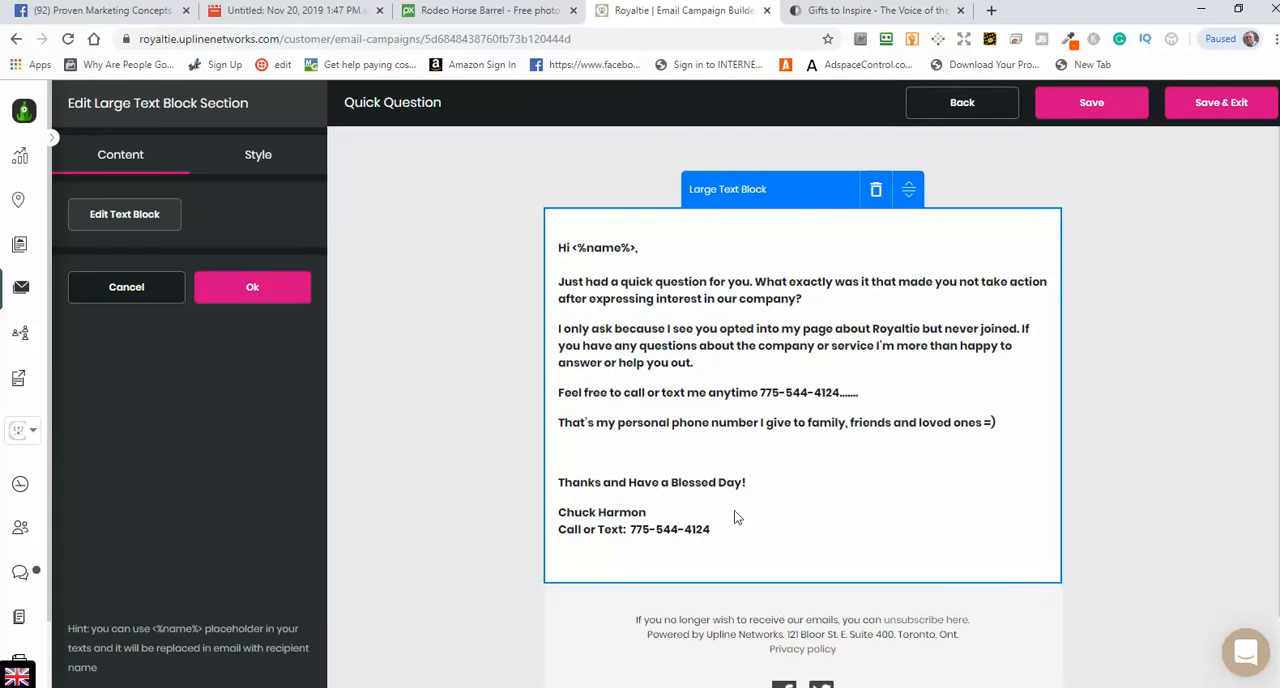
scroll(1154, 540, "down", 1)
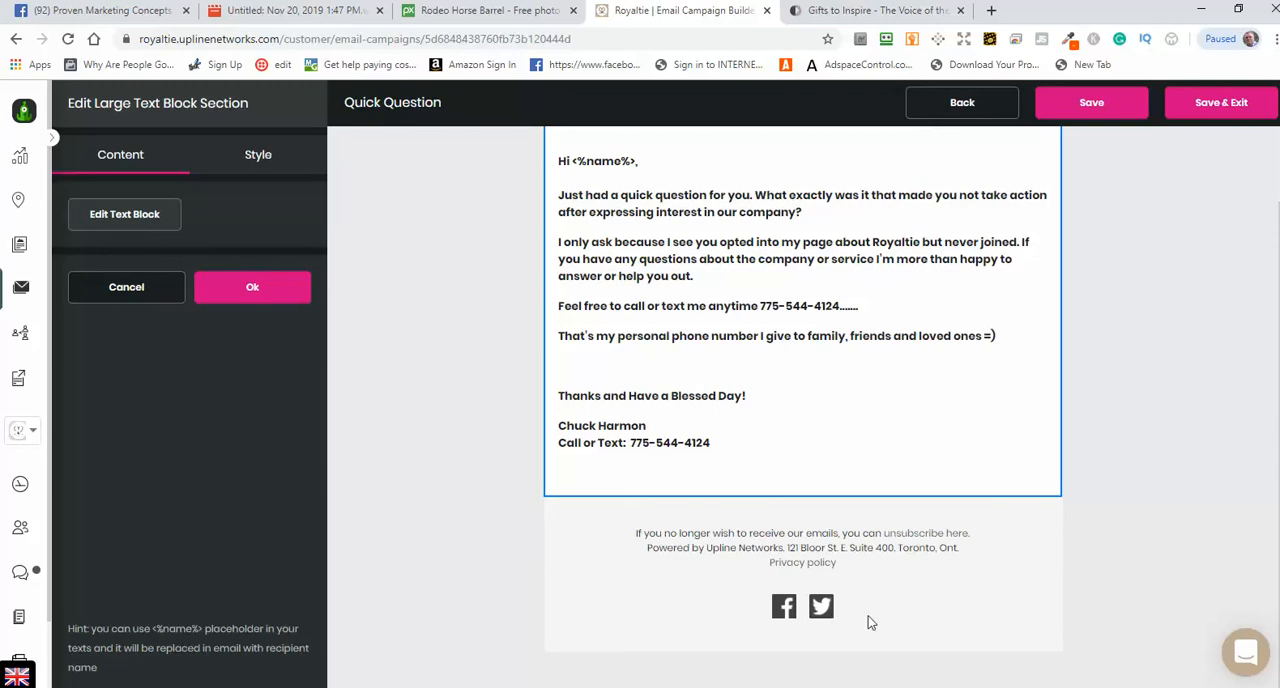
left_click(142, 218)
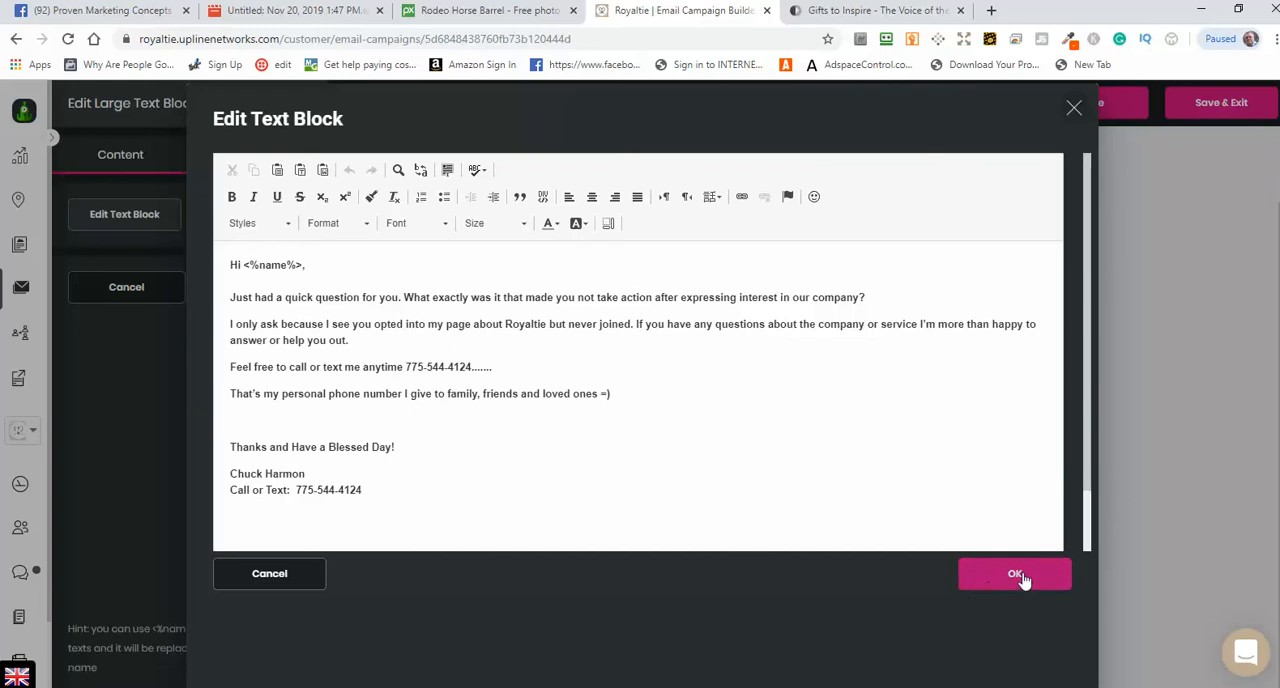
left_click(290, 583)
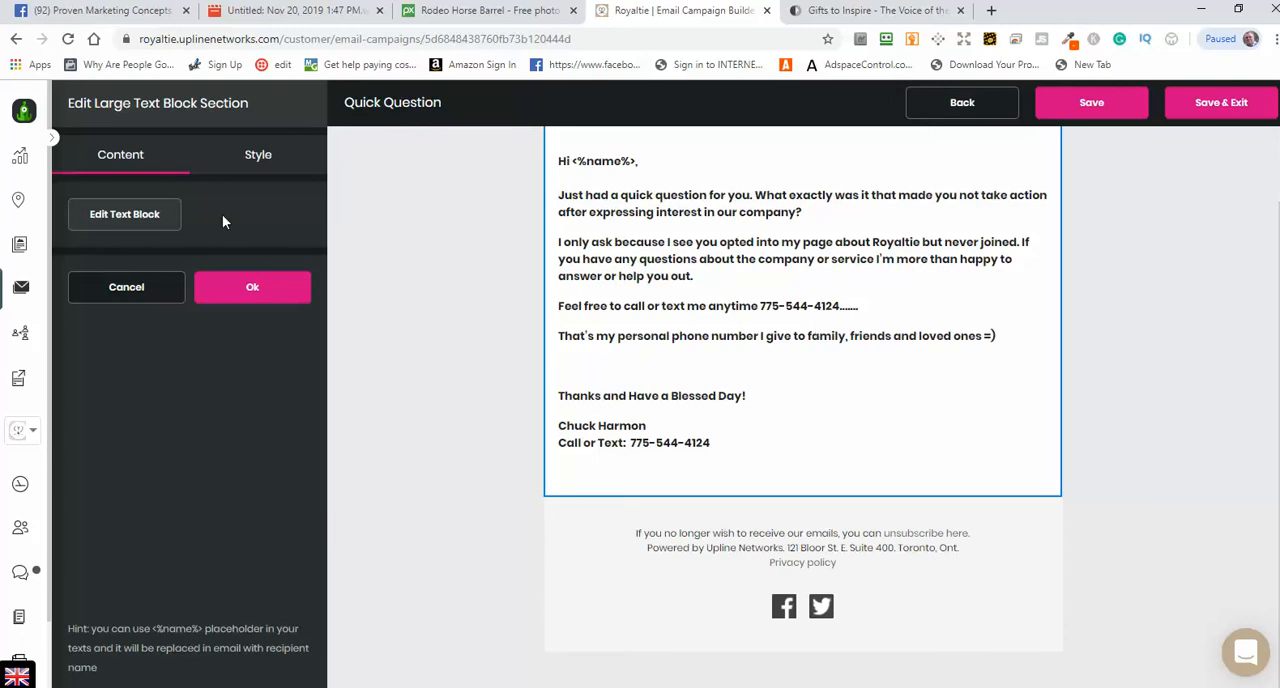
left_click(124, 216)
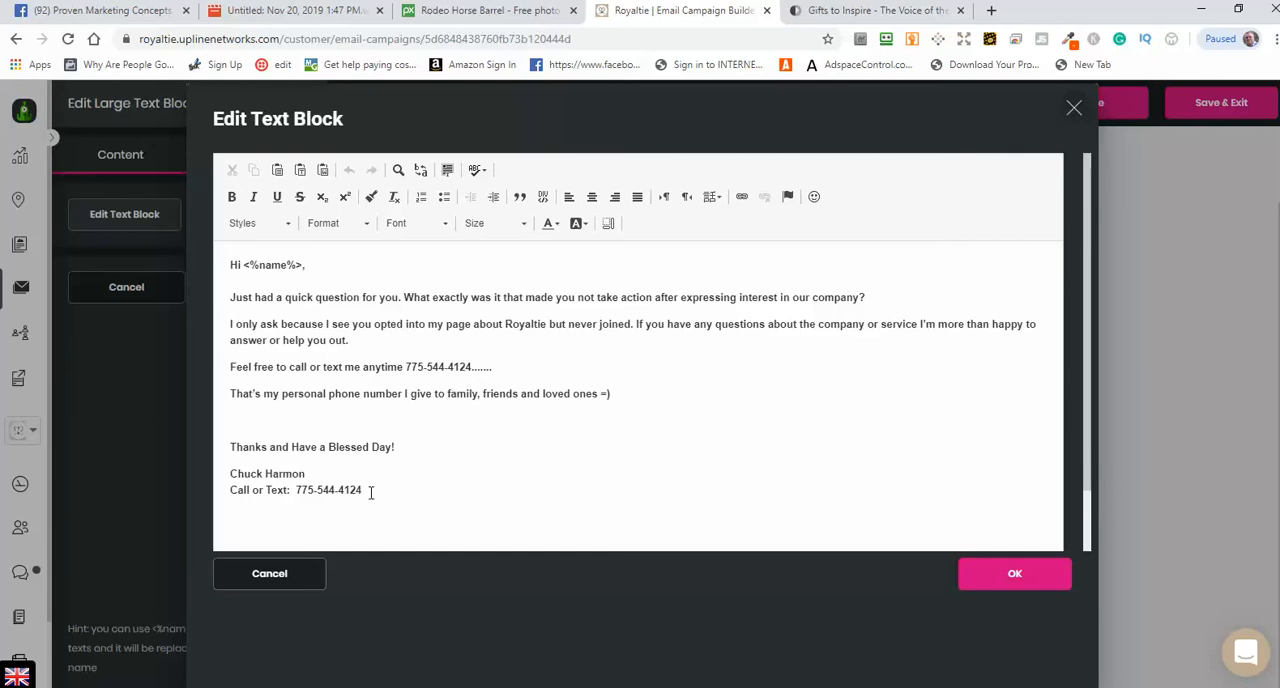
Step: Check the phone number in the Quick Question body and the sender's name in the signature, and confirm the text block
left_click(480, 367)
left_click_drag(472, 367, 397, 368)
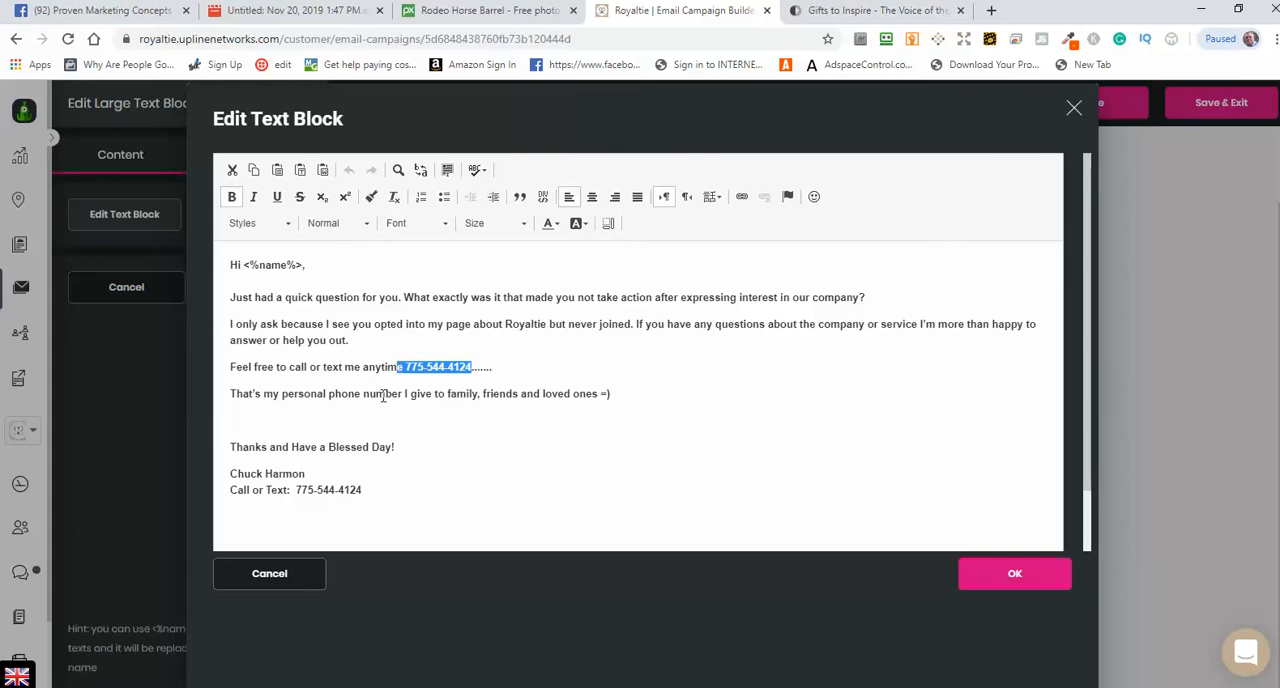
left_click_drag(362, 490, 232, 474)
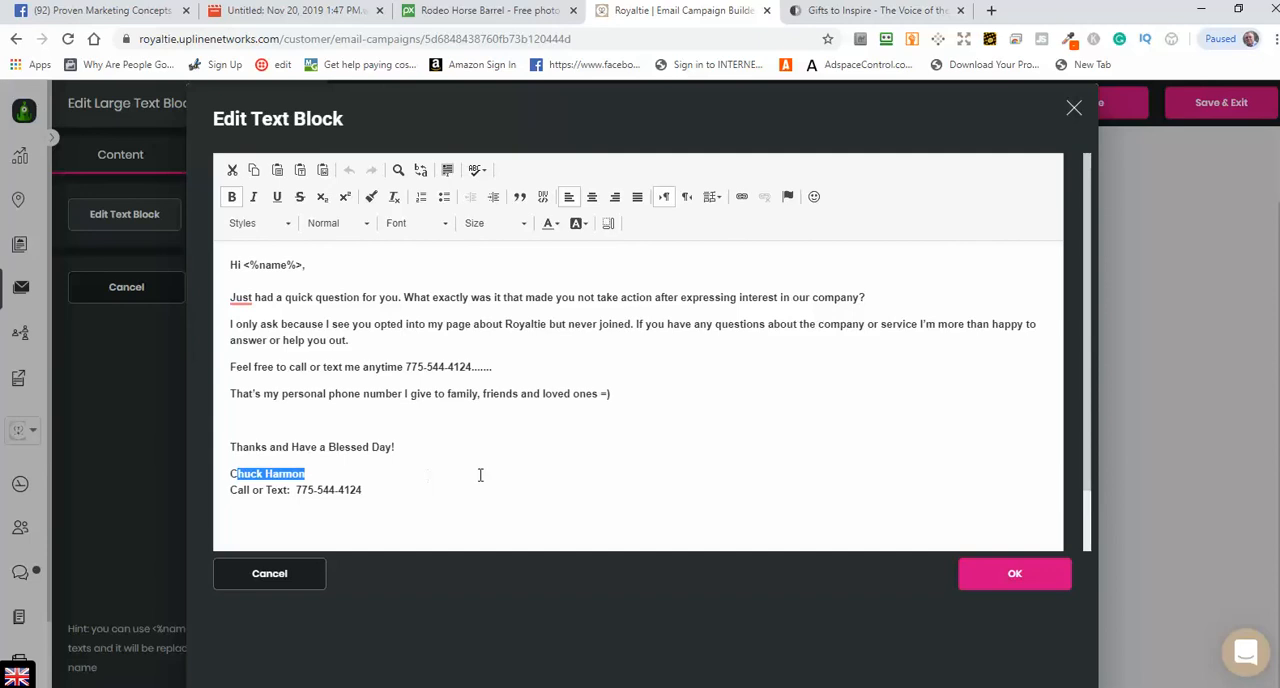
left_click(523, 494)
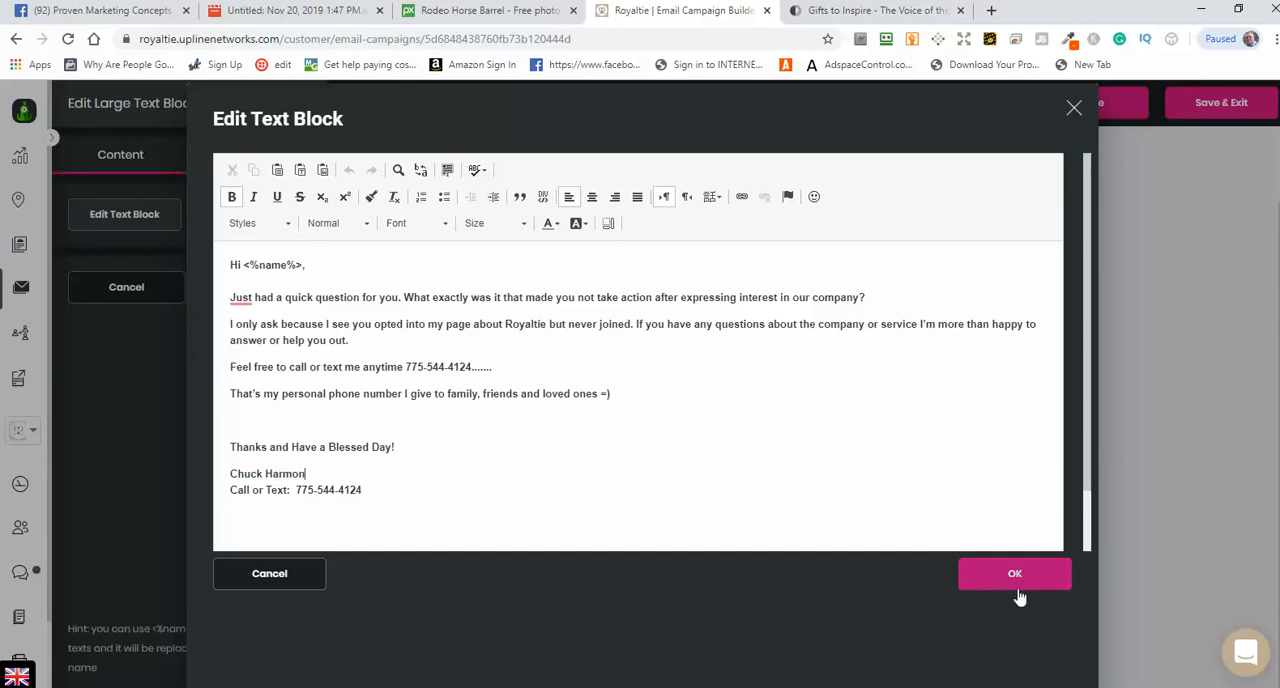
left_click(1015, 585)
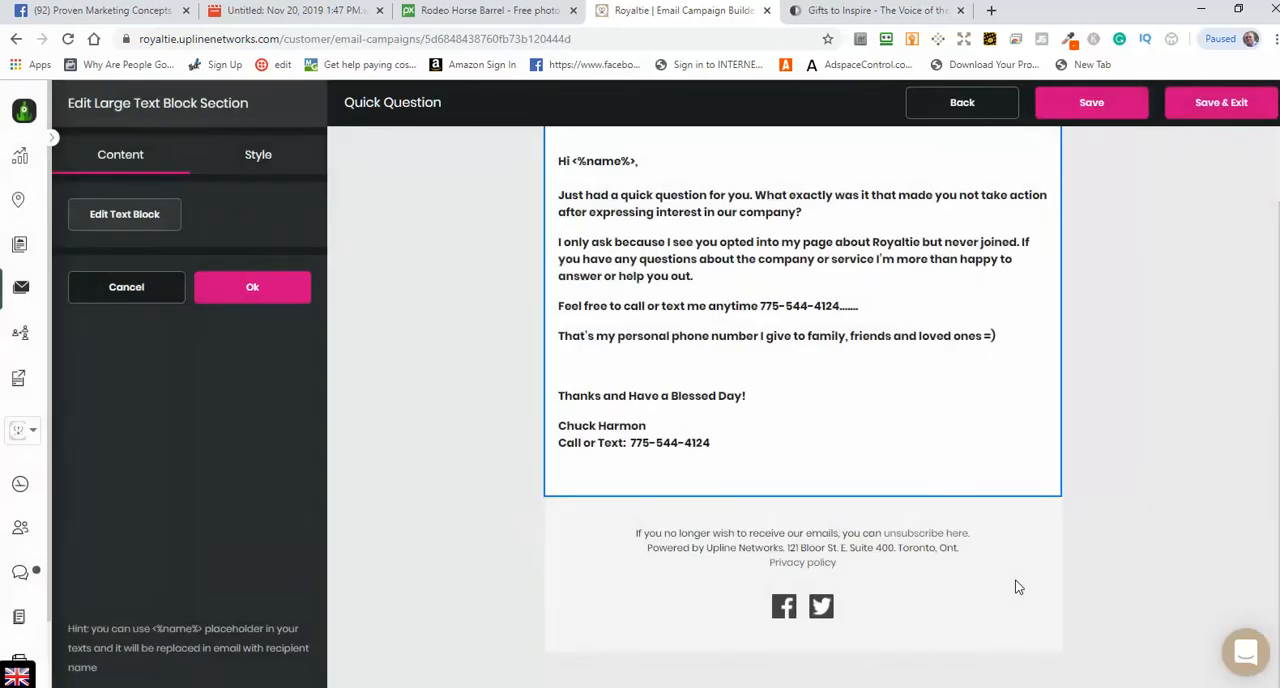
left_click(246, 293)
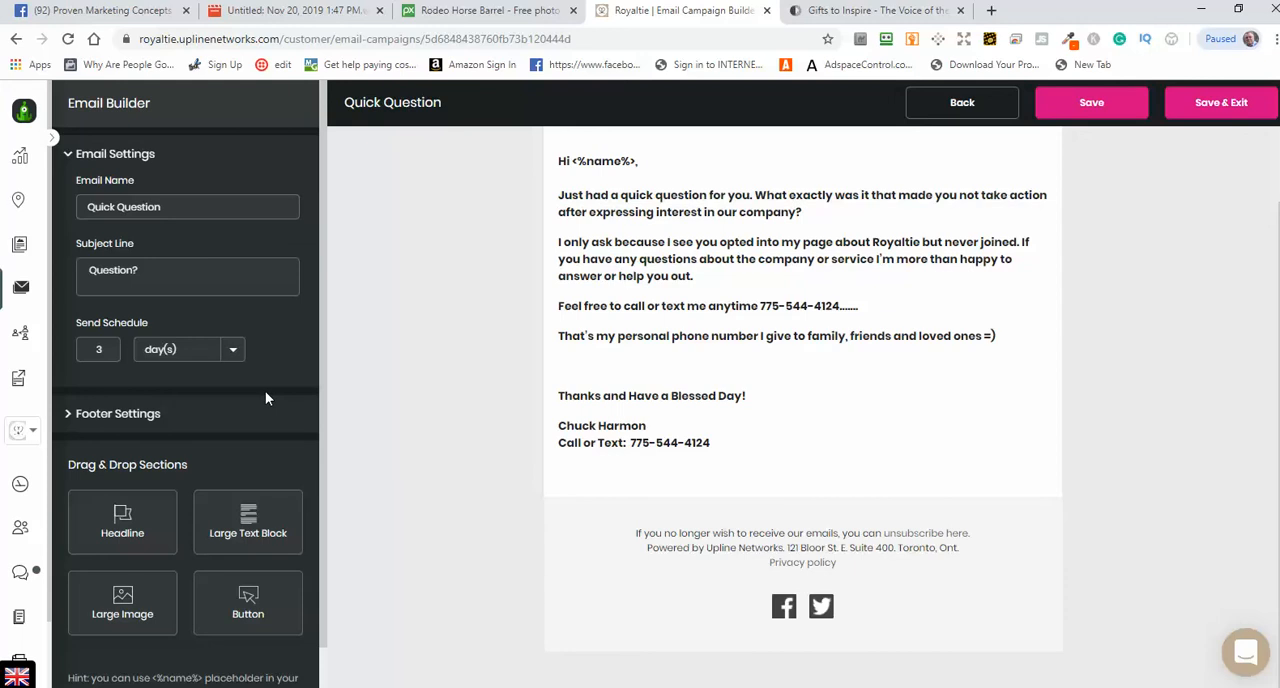
Step: Remove the Twitter link from the Quick Question email's footer settings
scroll(265, 398, "down", 1)
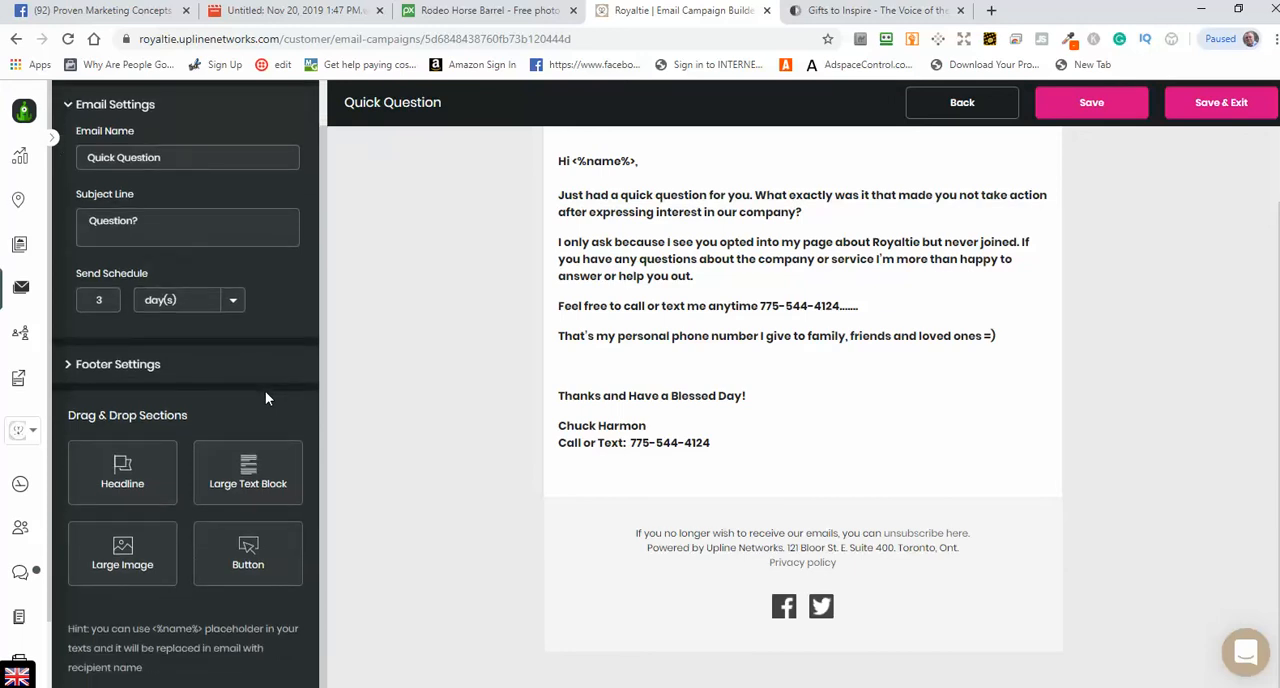
left_click(166, 368)
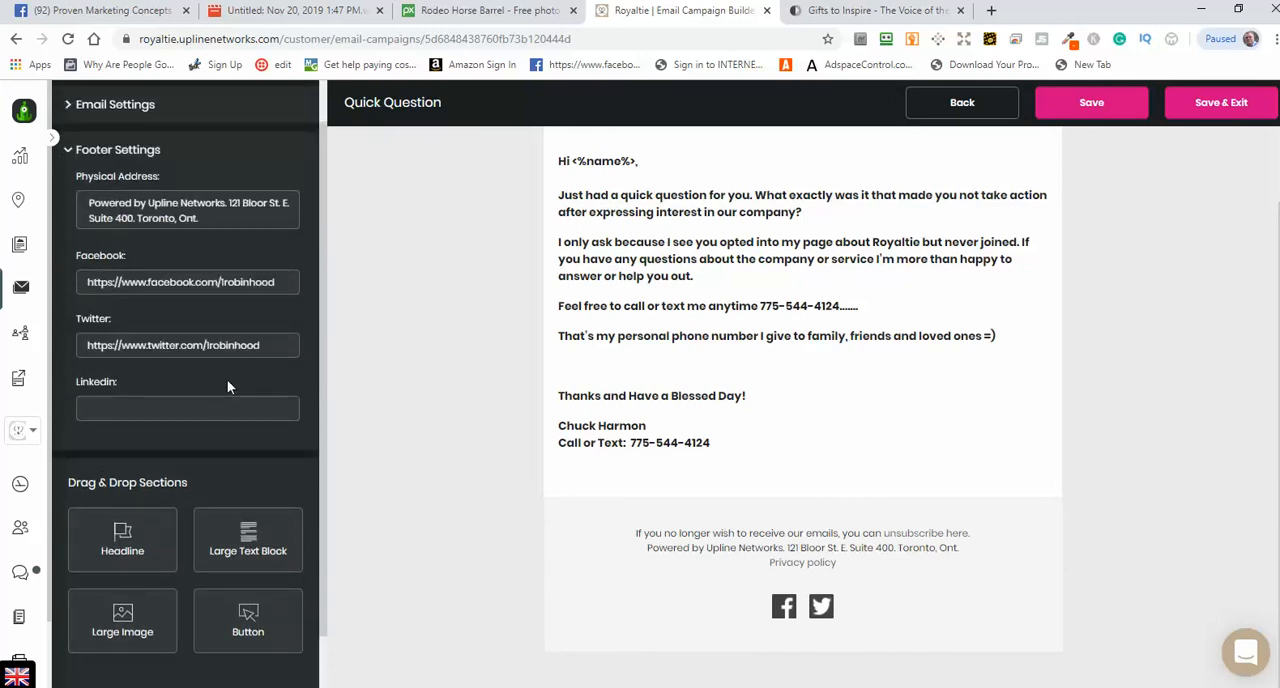
left_click_drag(275, 342, 86, 345)
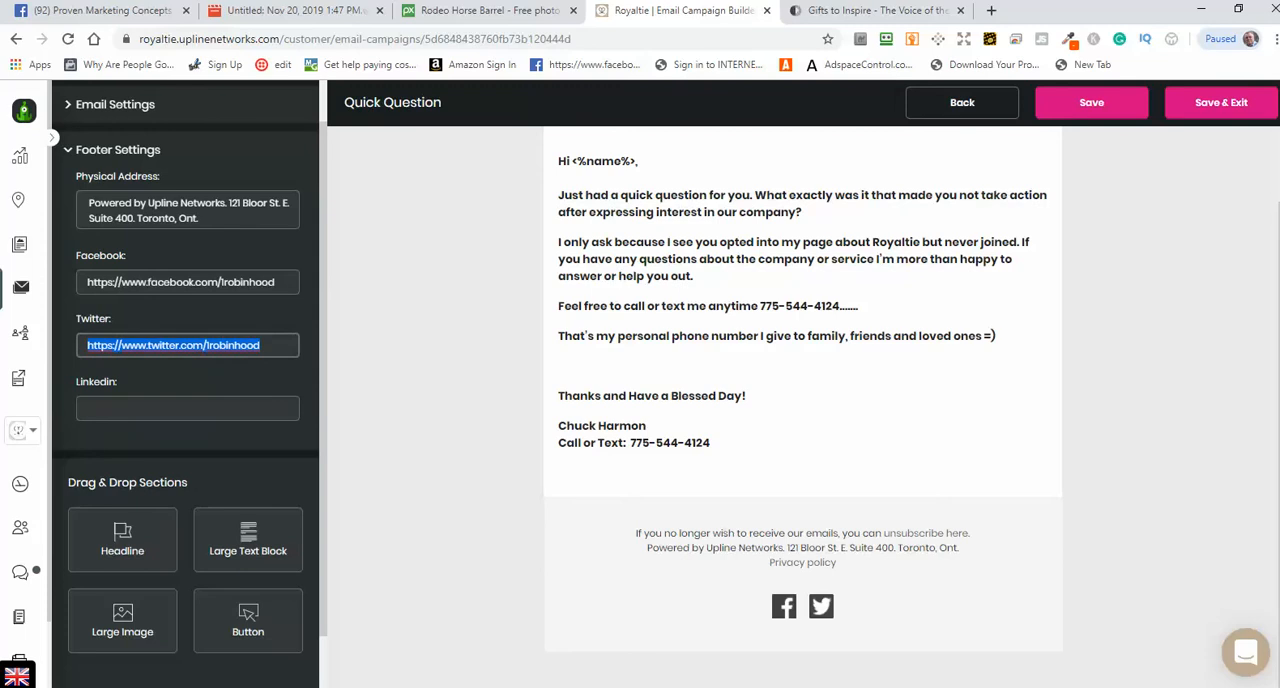
key("BackSpace")
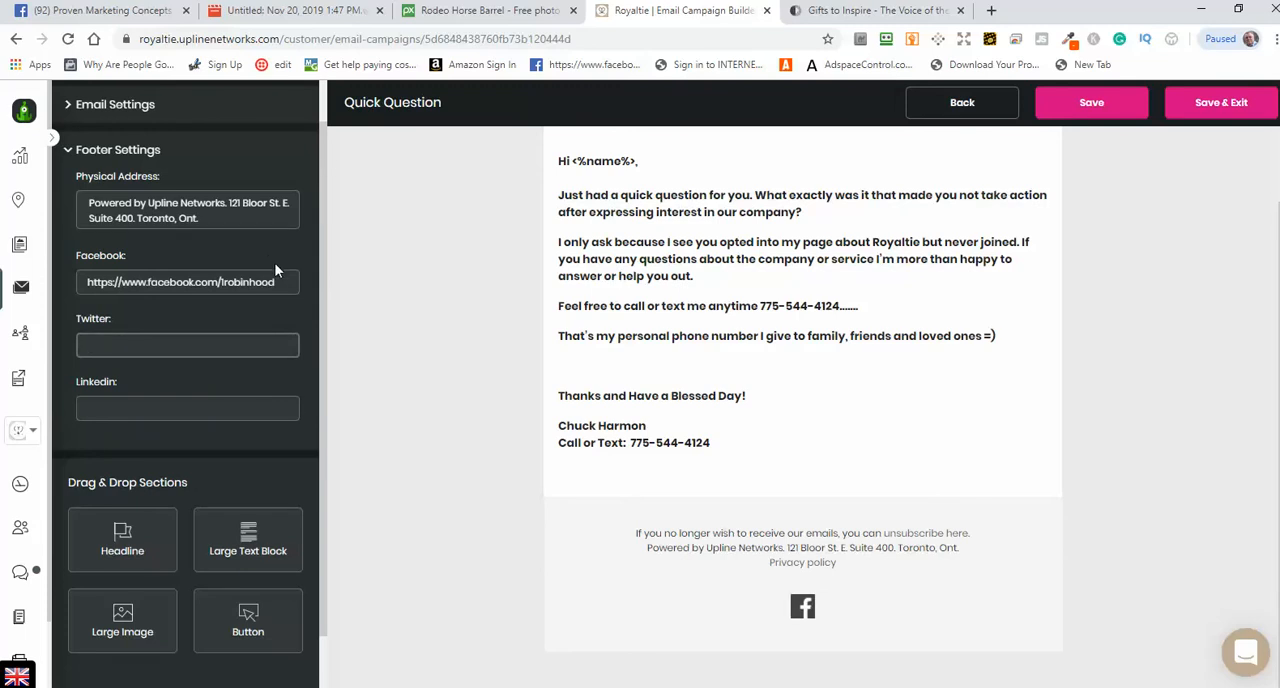
left_click_drag(274, 281, 36, 286)
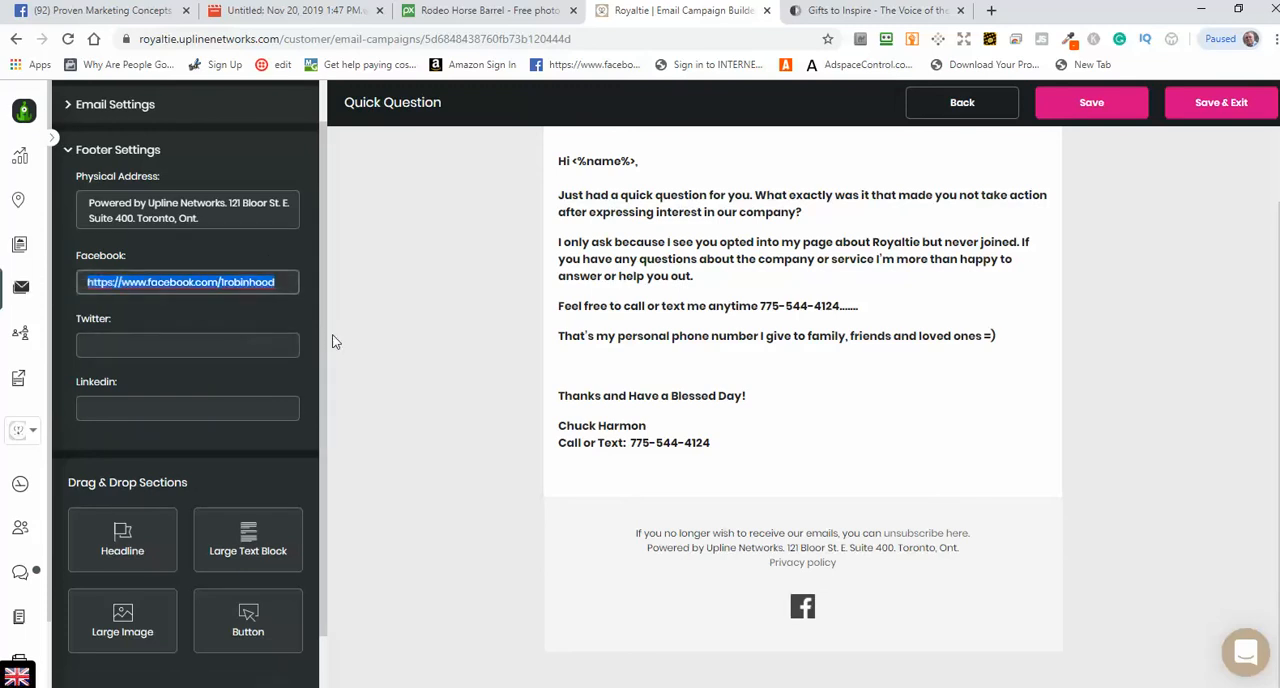
left_click(133, 12)
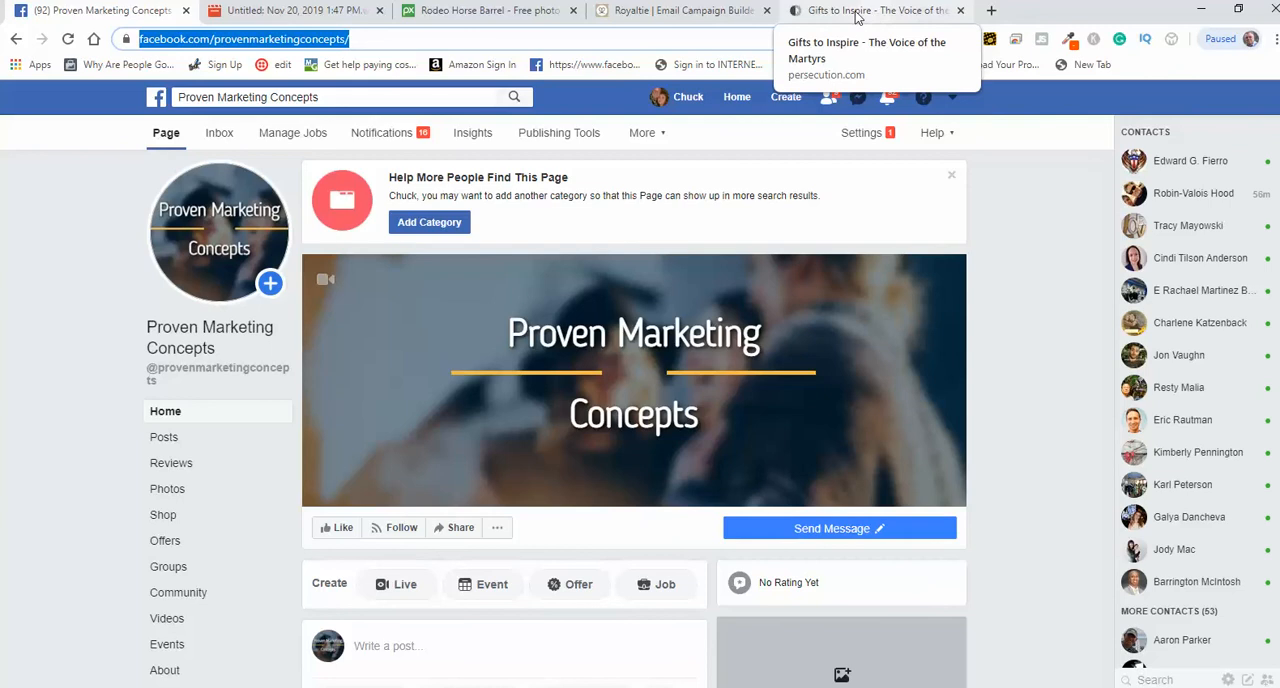
left_click(697, 11)
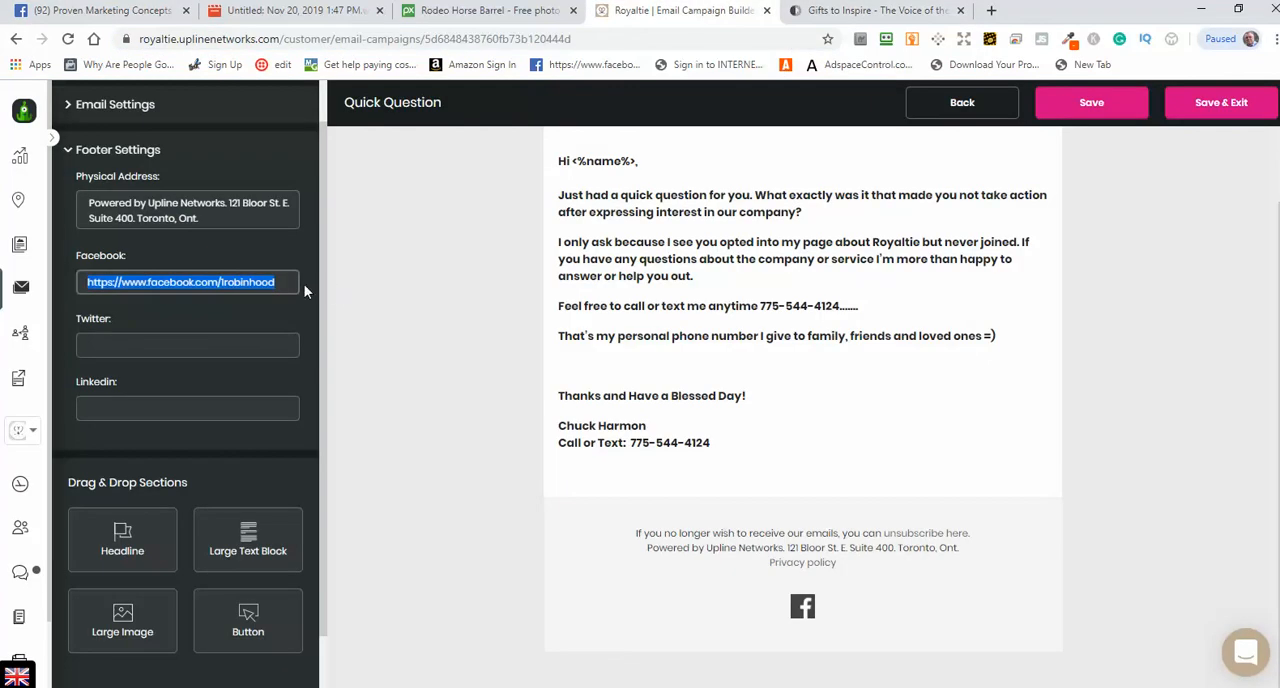
key("BackSpace")
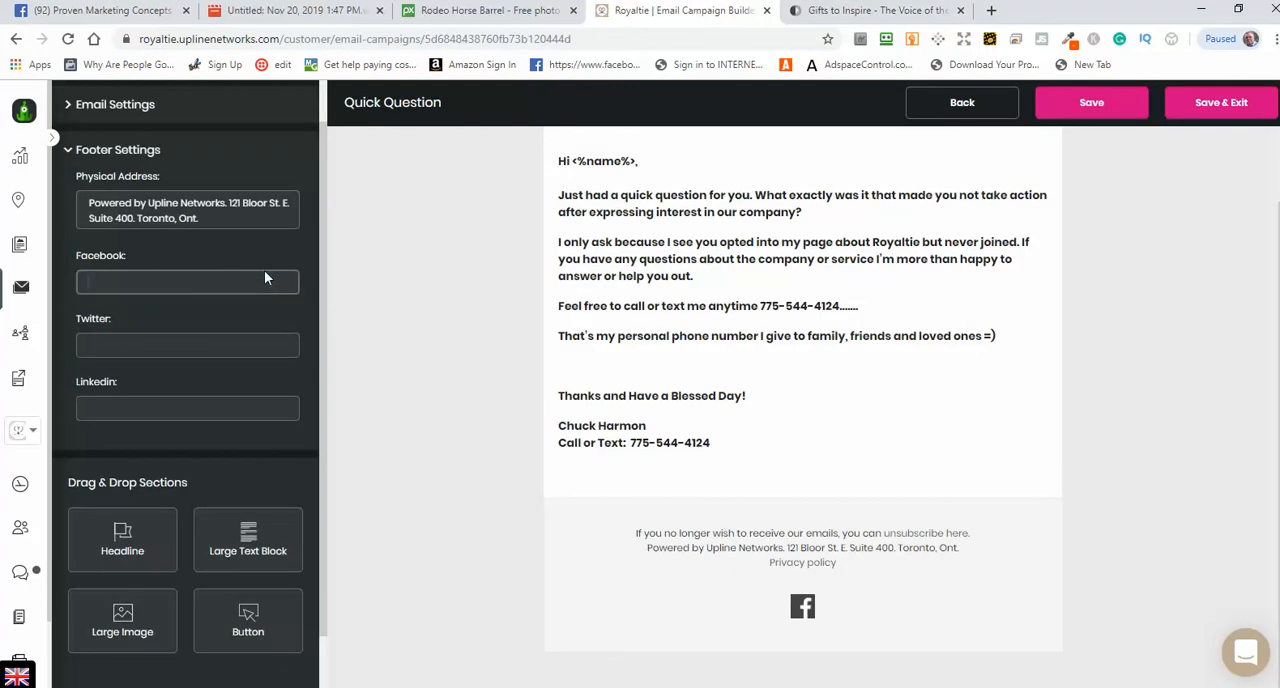
key("ctrl+v")
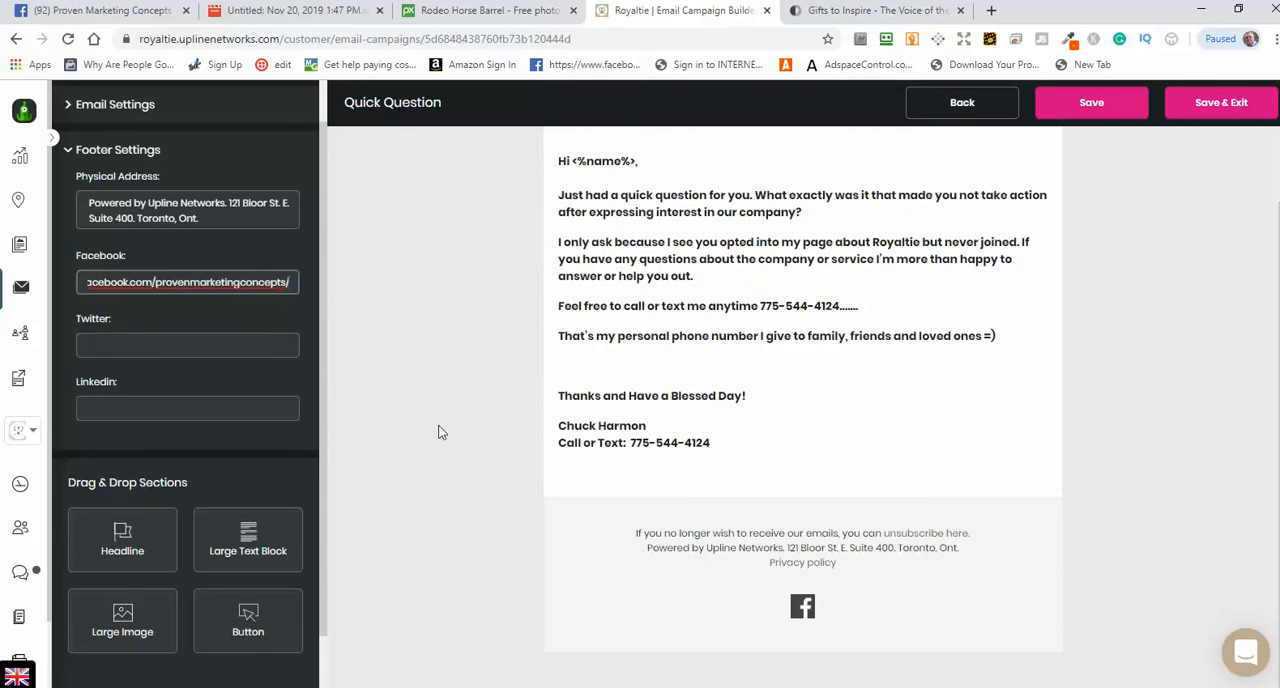
scroll(440, 478, "up", 1)
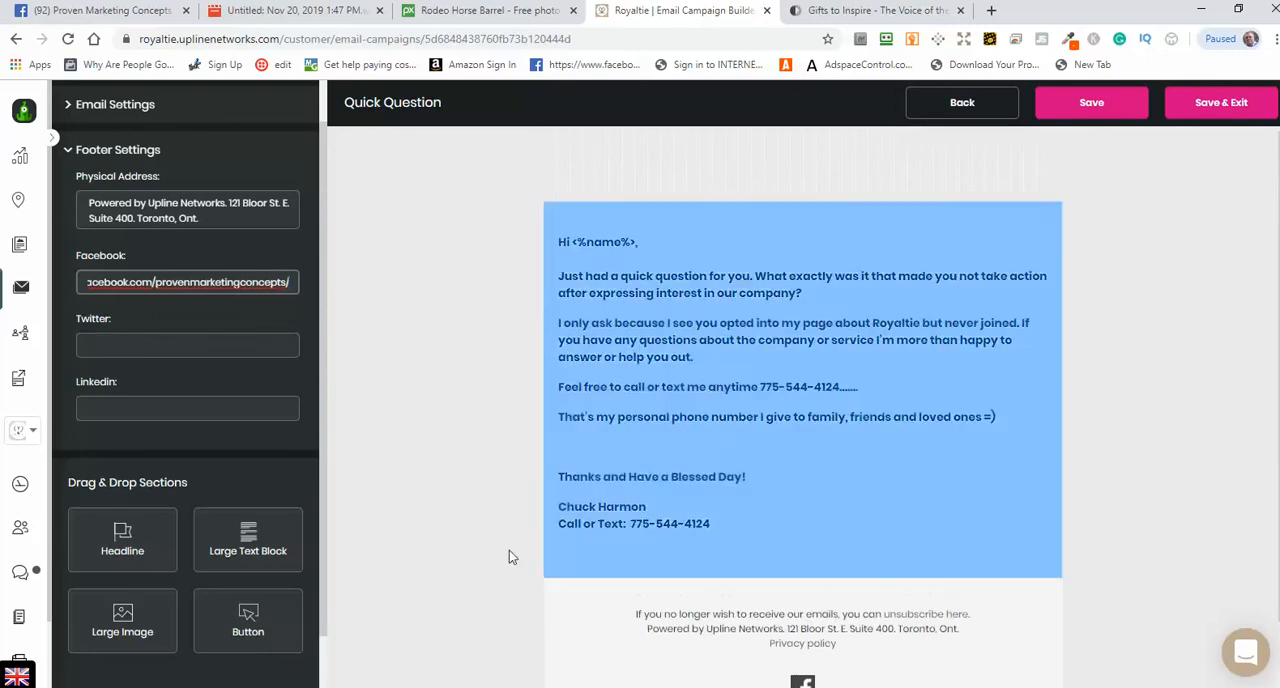
scroll(869, 683, "down", 1)
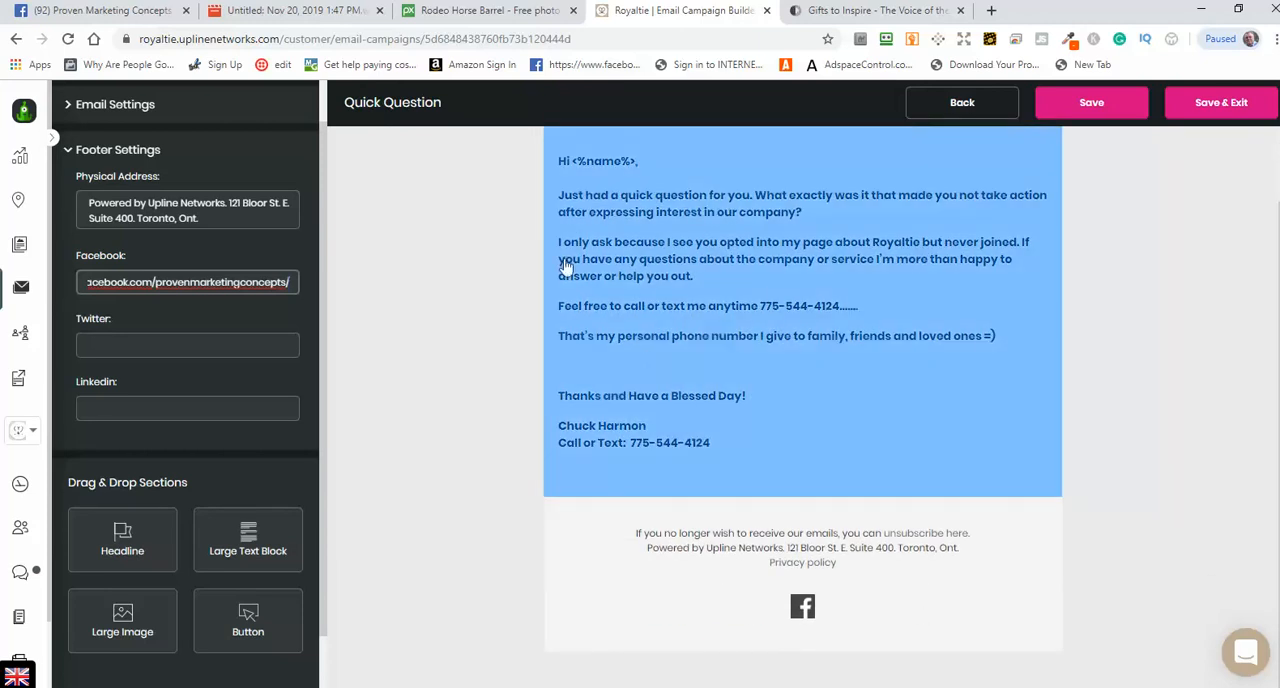
left_click(1097, 112)
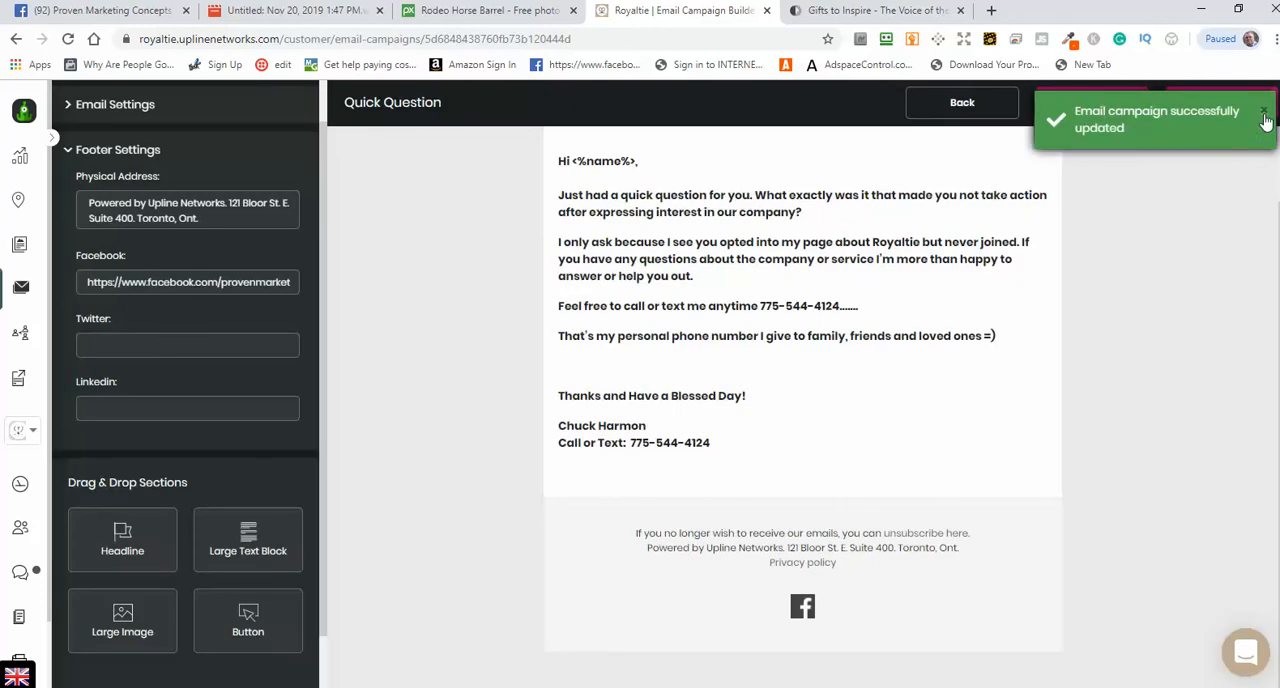
Step: Dismiss the save notification and return to the campaign's email list
left_click(1264, 114)
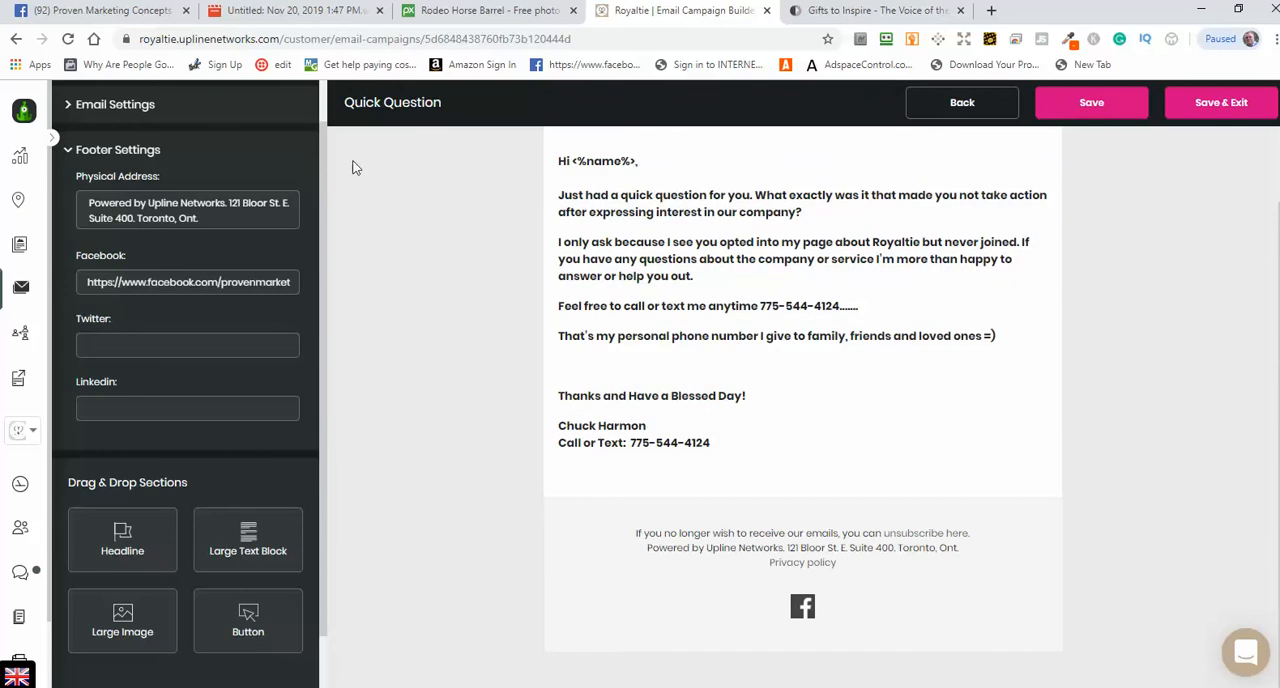
left_click(16, 39)
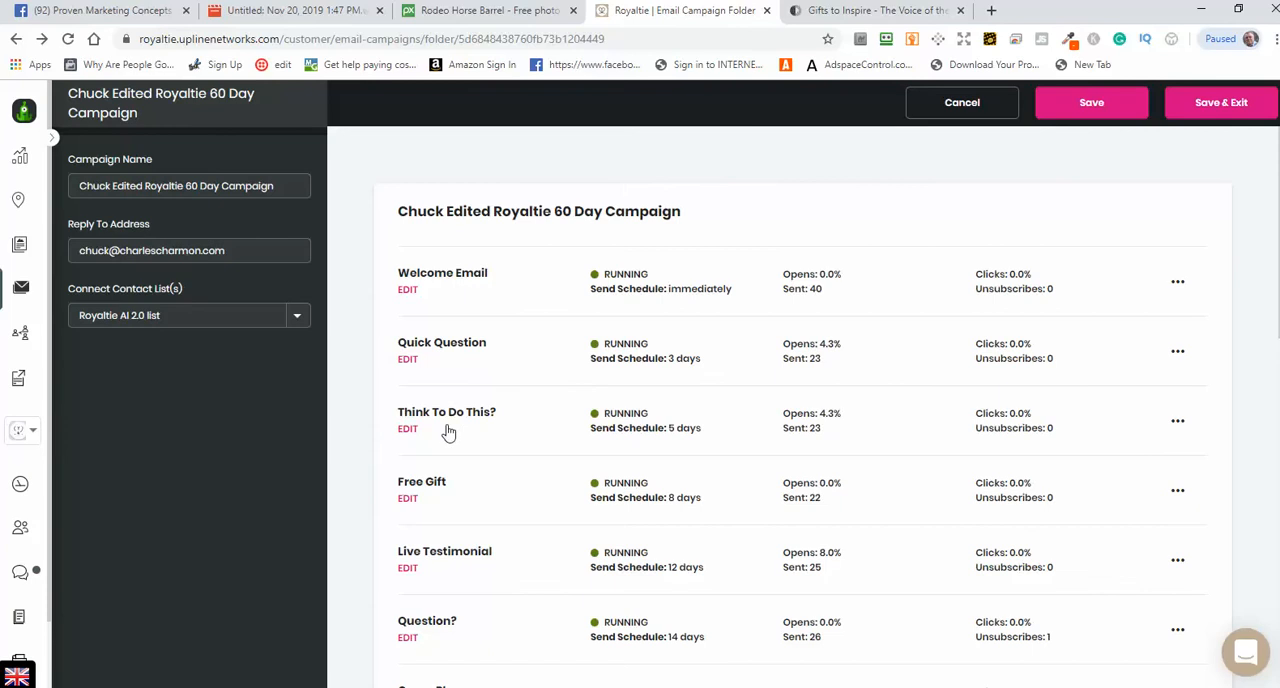
left_click(409, 431)
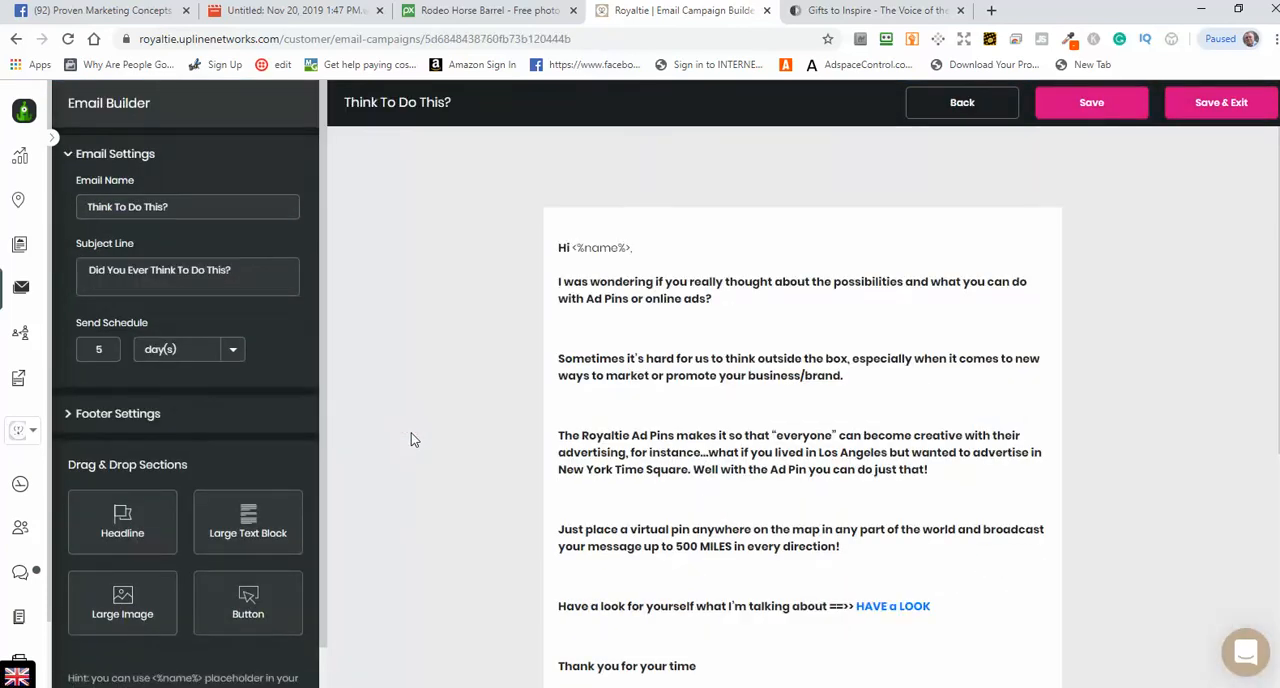
left_click(15, 40)
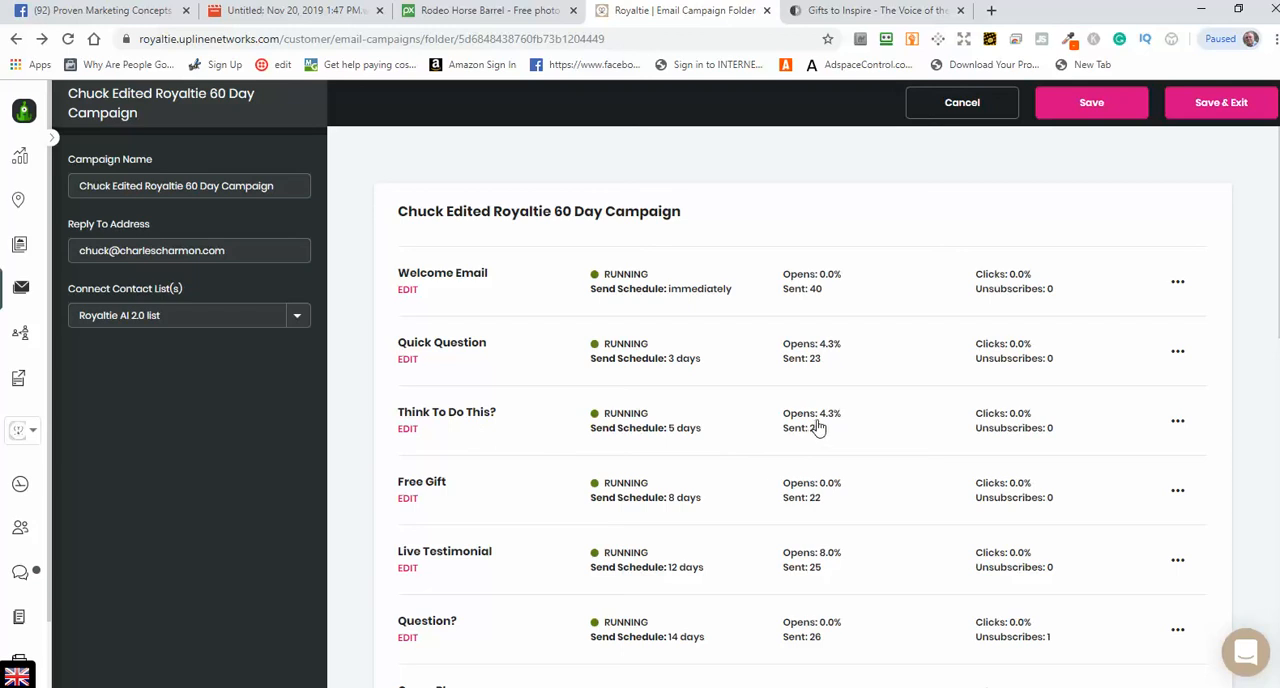
scroll(869, 489, "down", 2)
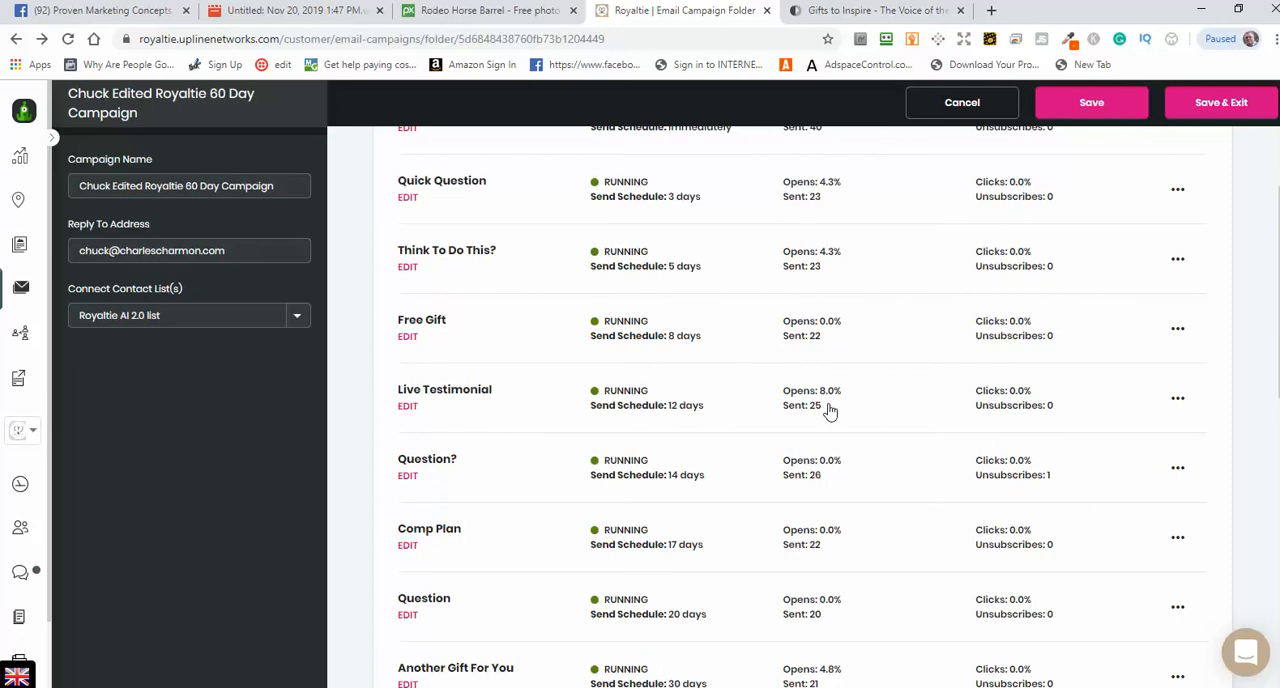
scroll(830, 410, "up", 2)
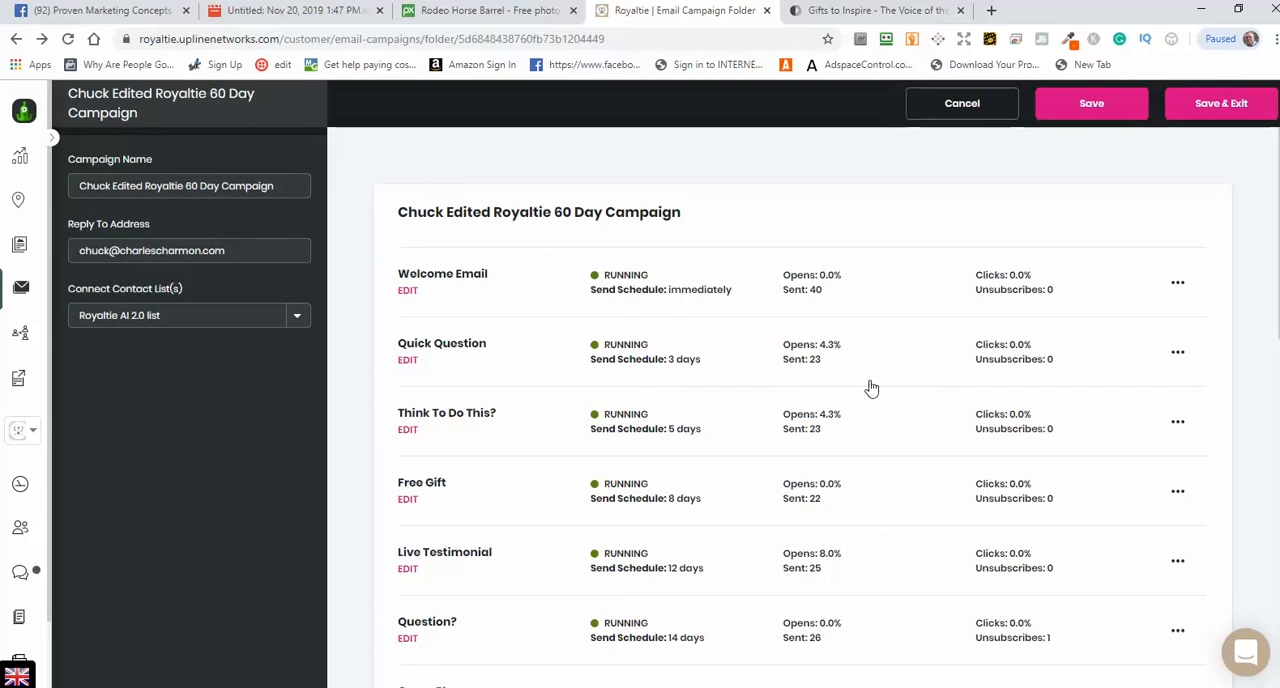
Step: Open the Think To Do This? email for editing and check its email name and subject line
left_click(407, 430)
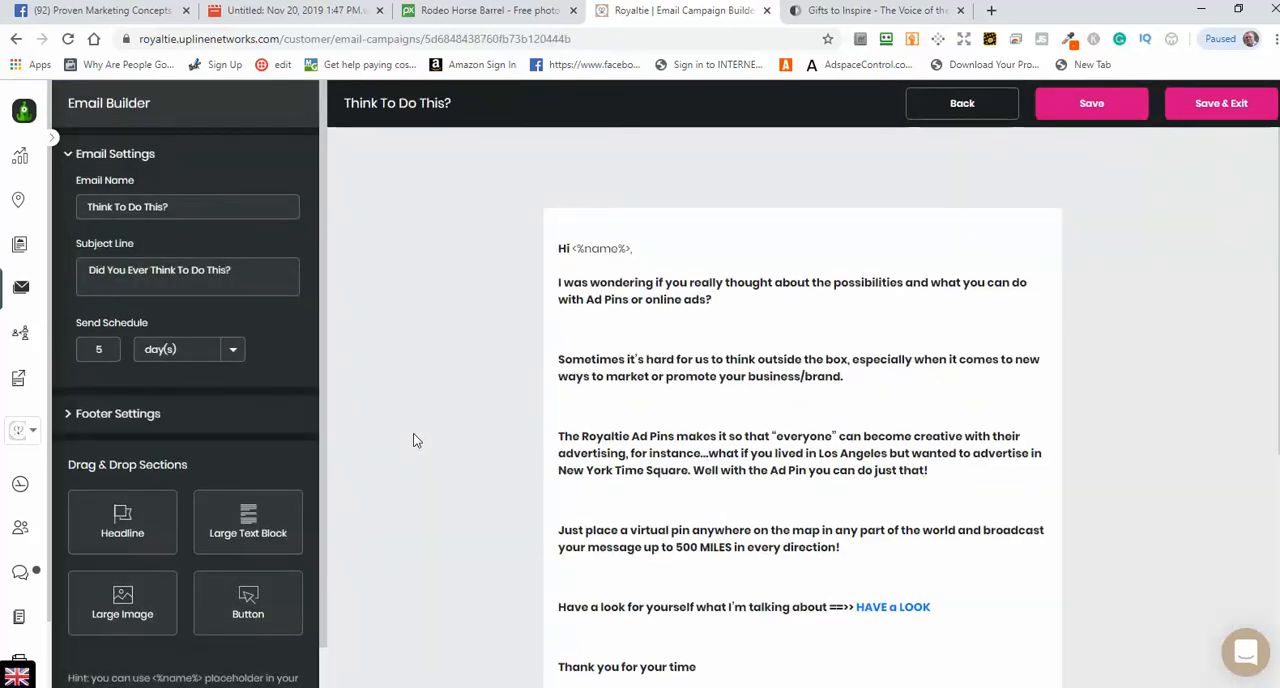
left_click(260, 294)
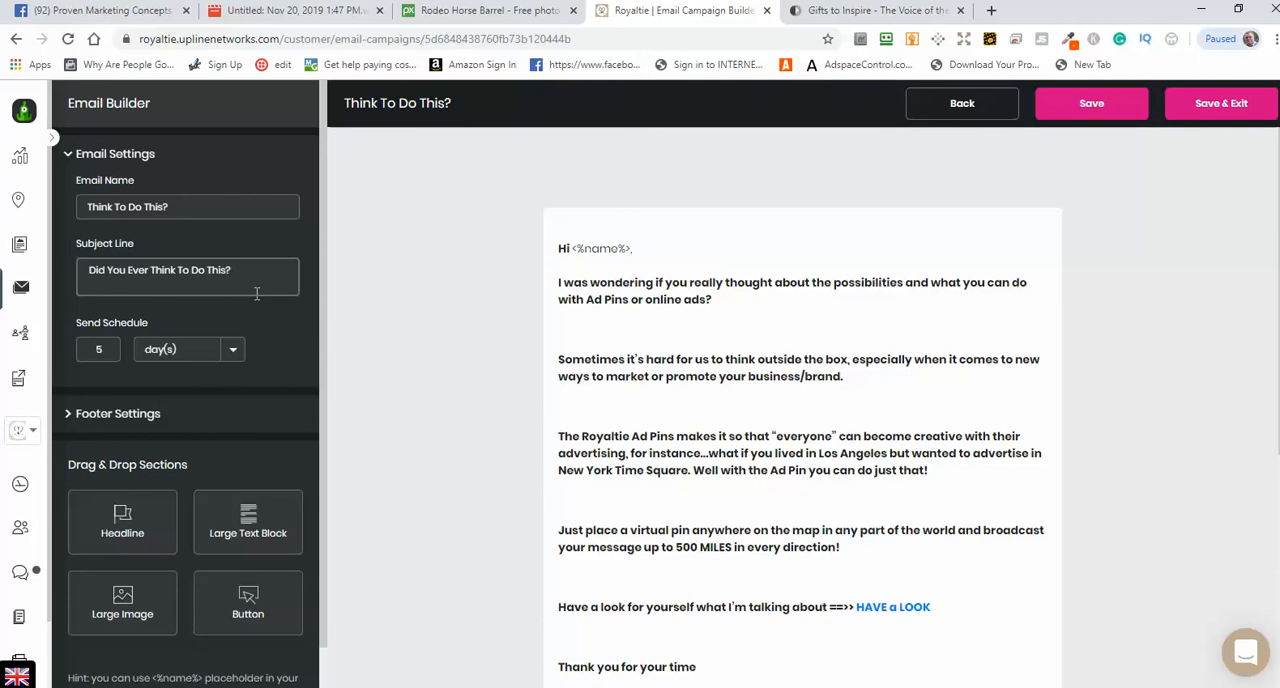
left_click(188, 206)
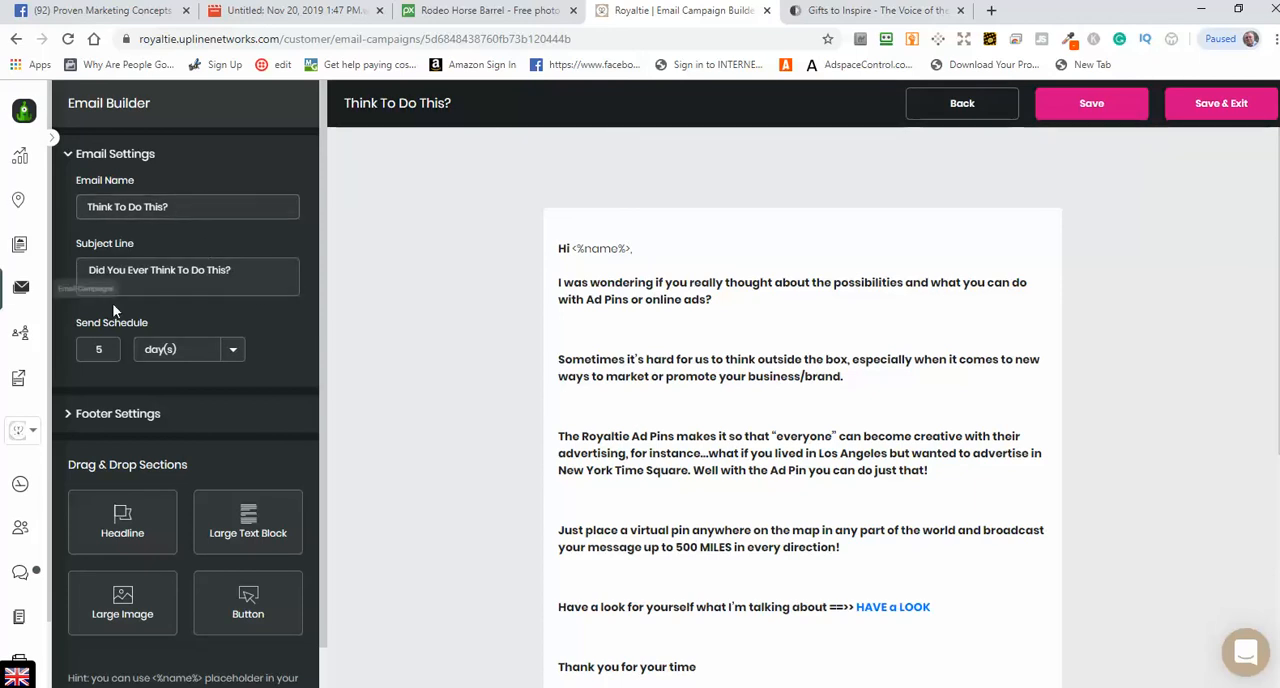
left_click(229, 285)
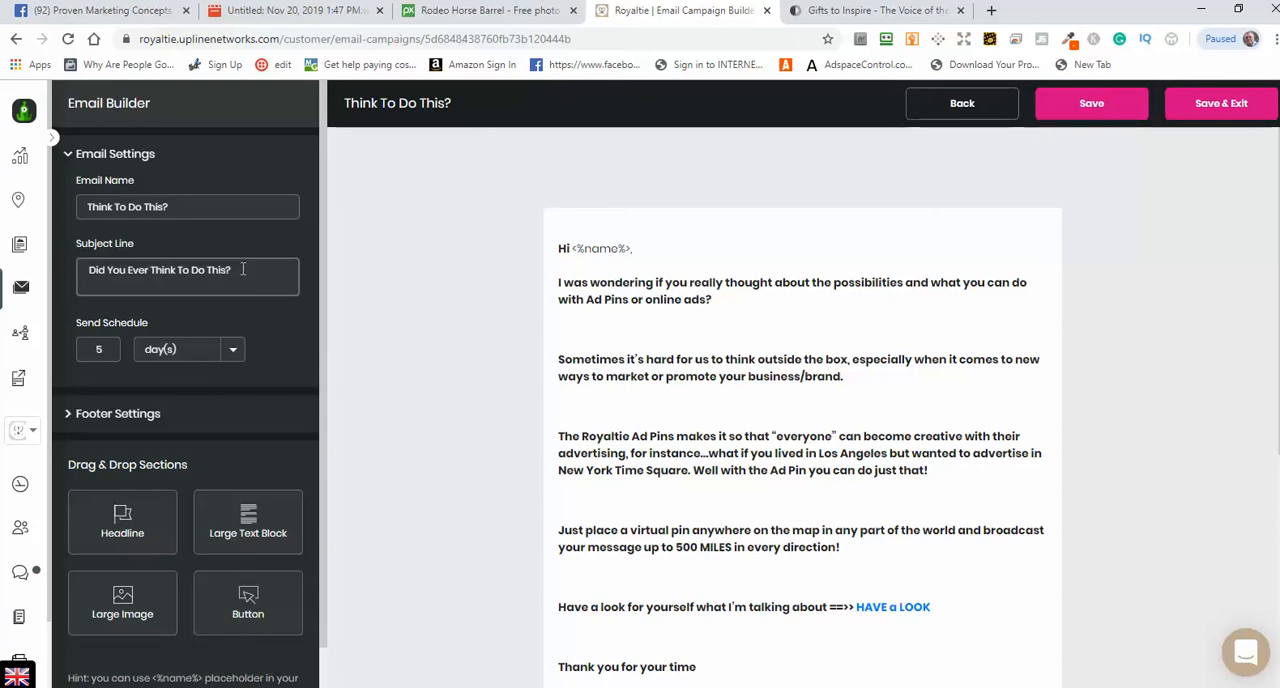
Step: Remove the Twitter link from the Think To Do This? email's footer settings
scroll(250, 272, "down", 1)
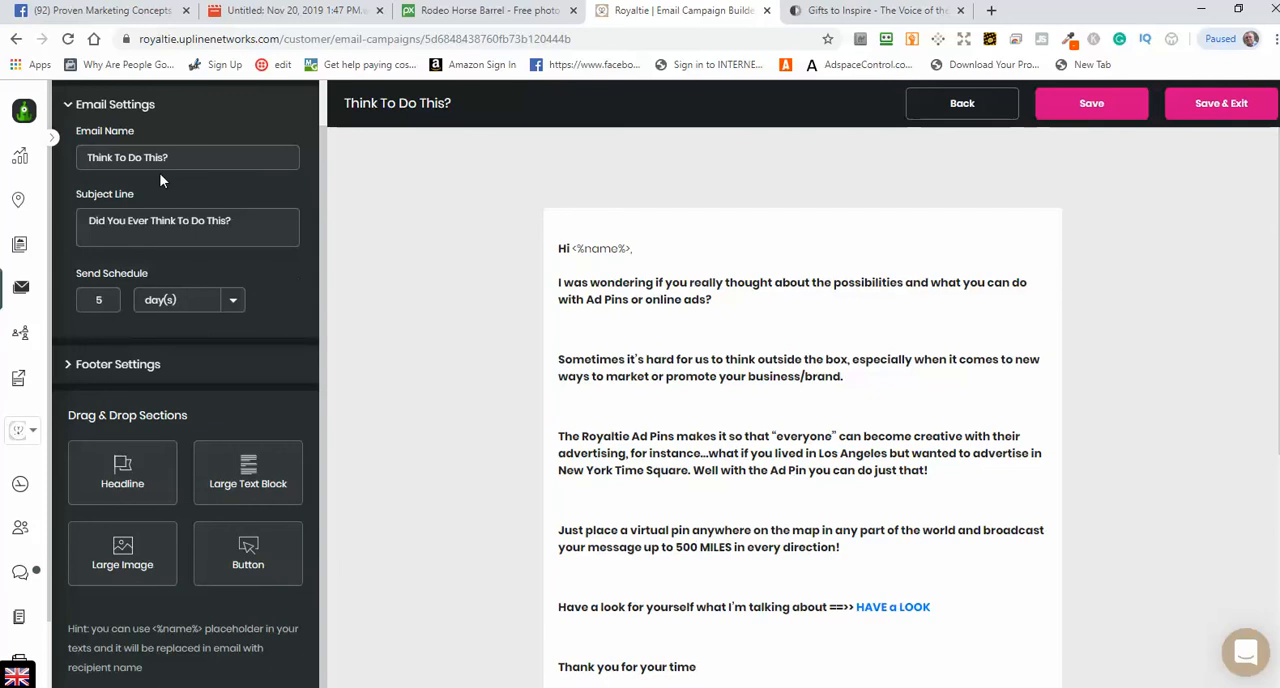
left_click(173, 368)
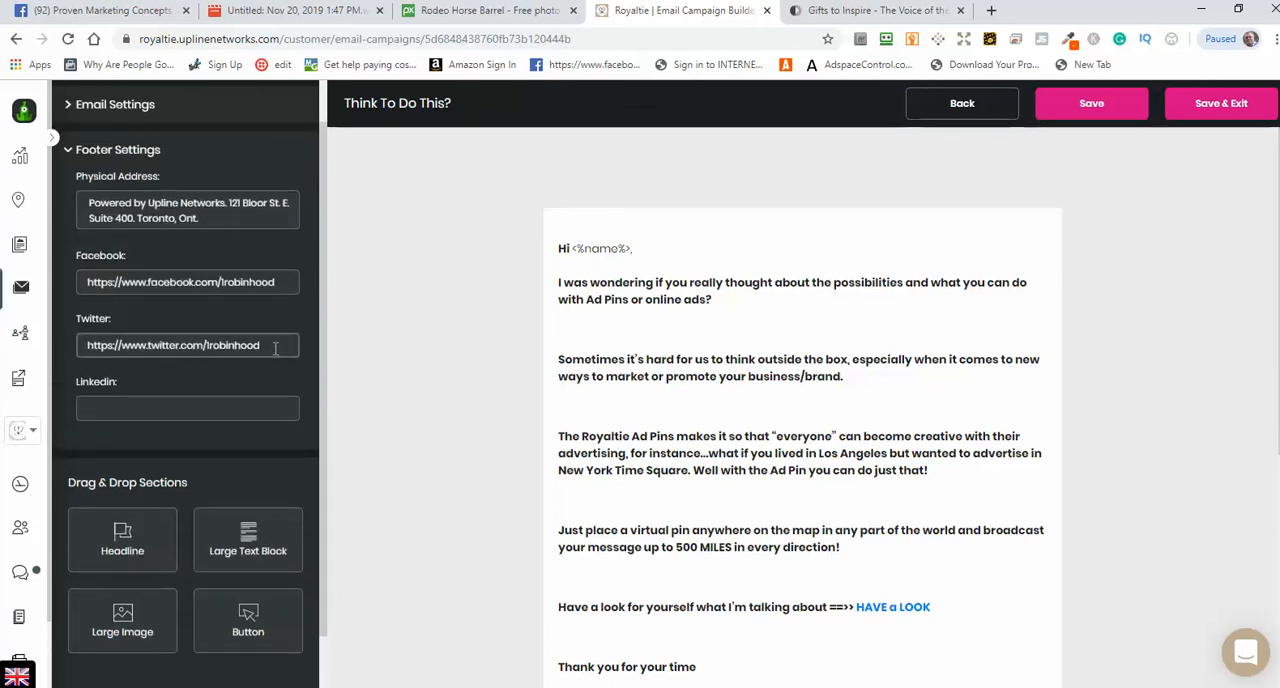
left_click_drag(277, 346, 82, 342)
key("BackSpace")
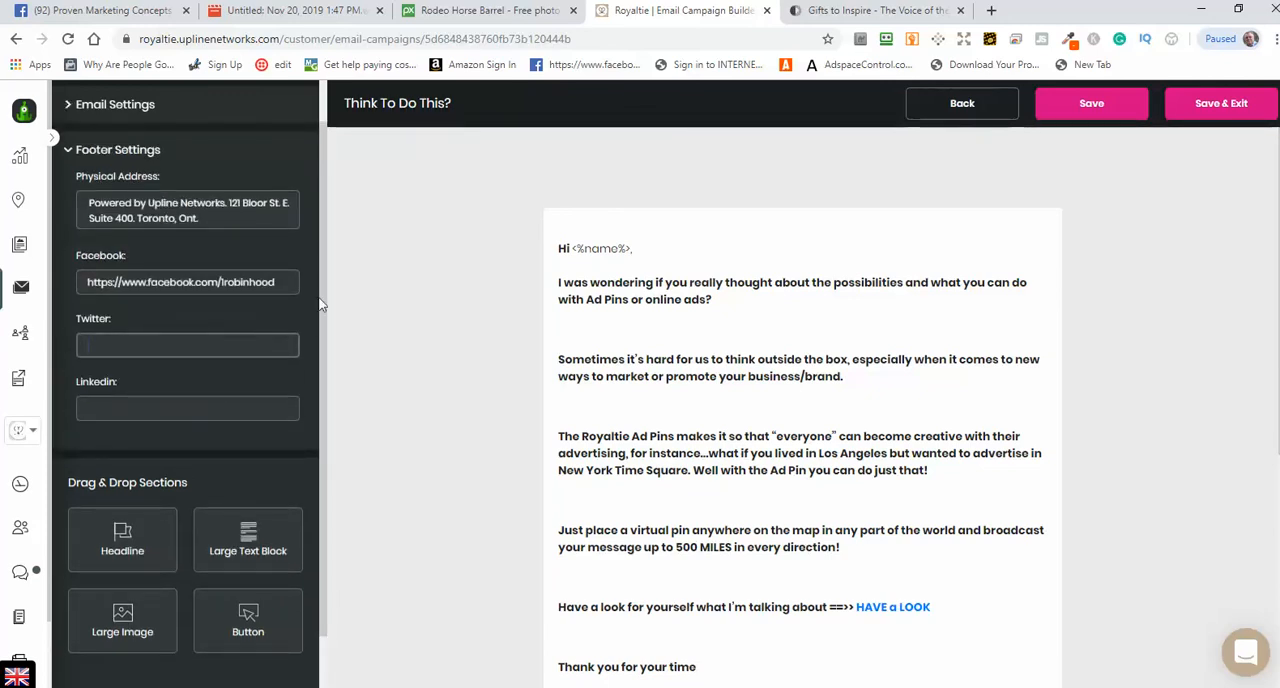
left_click_drag(296, 280, 151, 280)
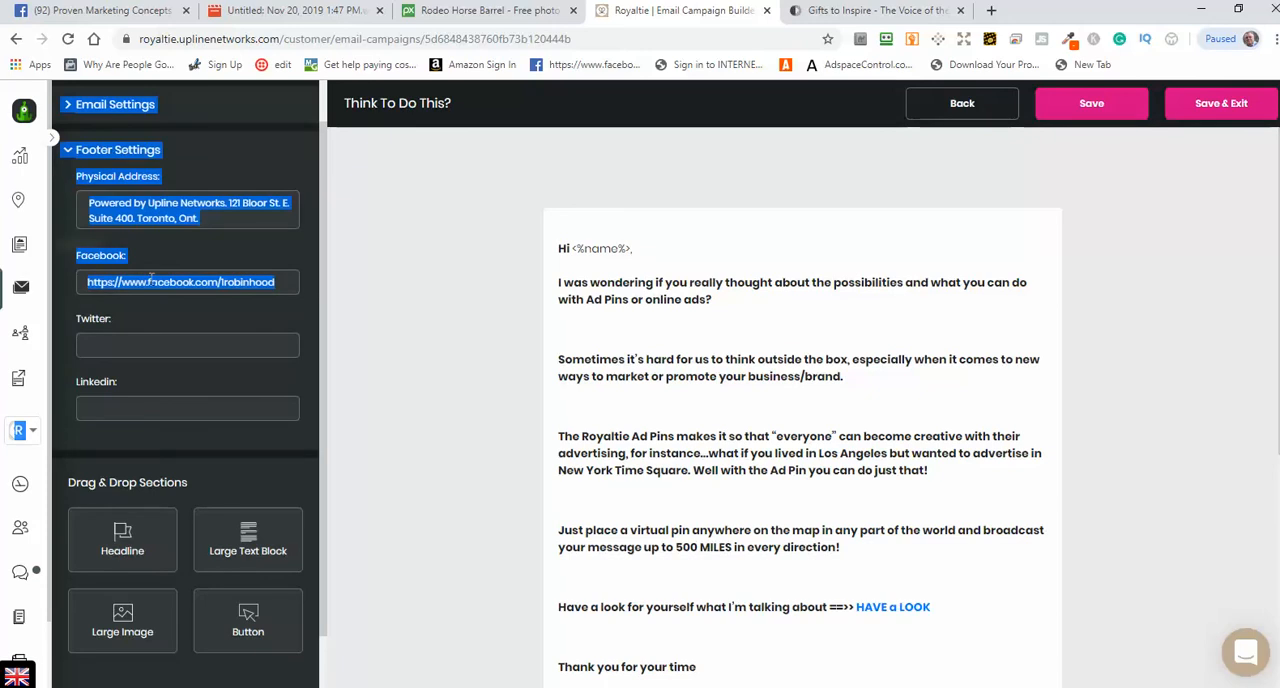
left_click(275, 283)
left_click_drag(275, 283, 82, 282)
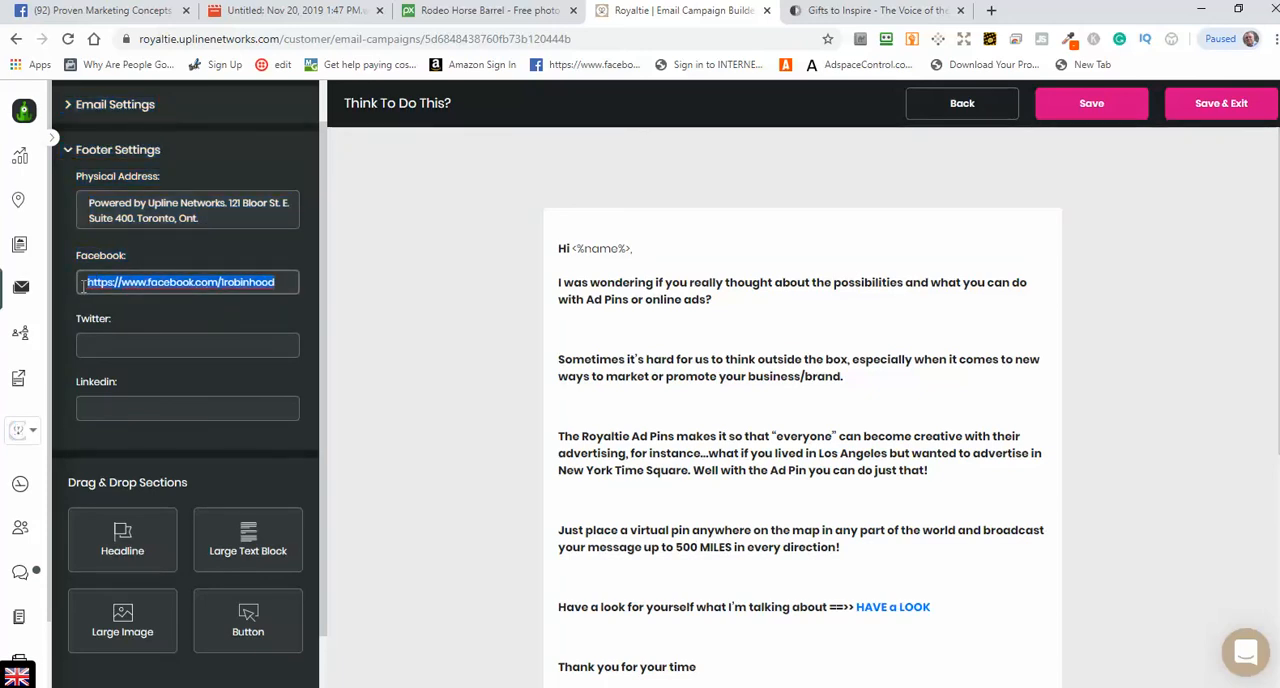
key("BackSpace")
key("ctrl+v")
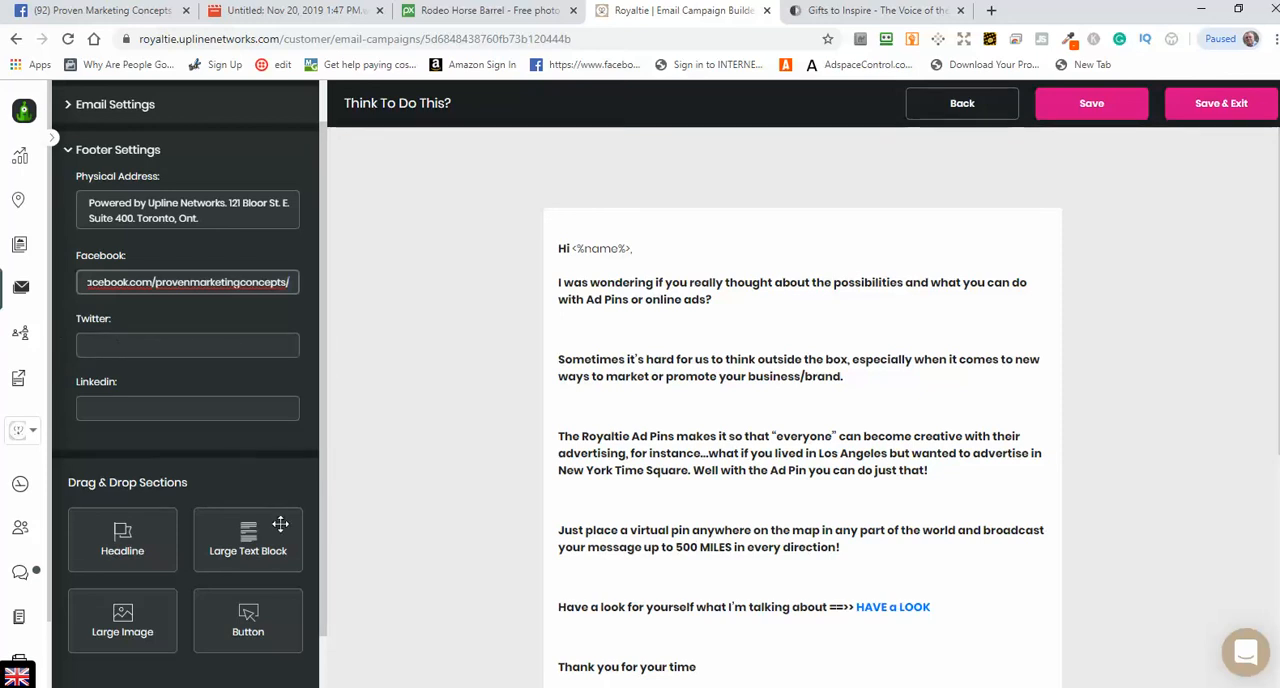
scroll(250, 540, "down", 1)
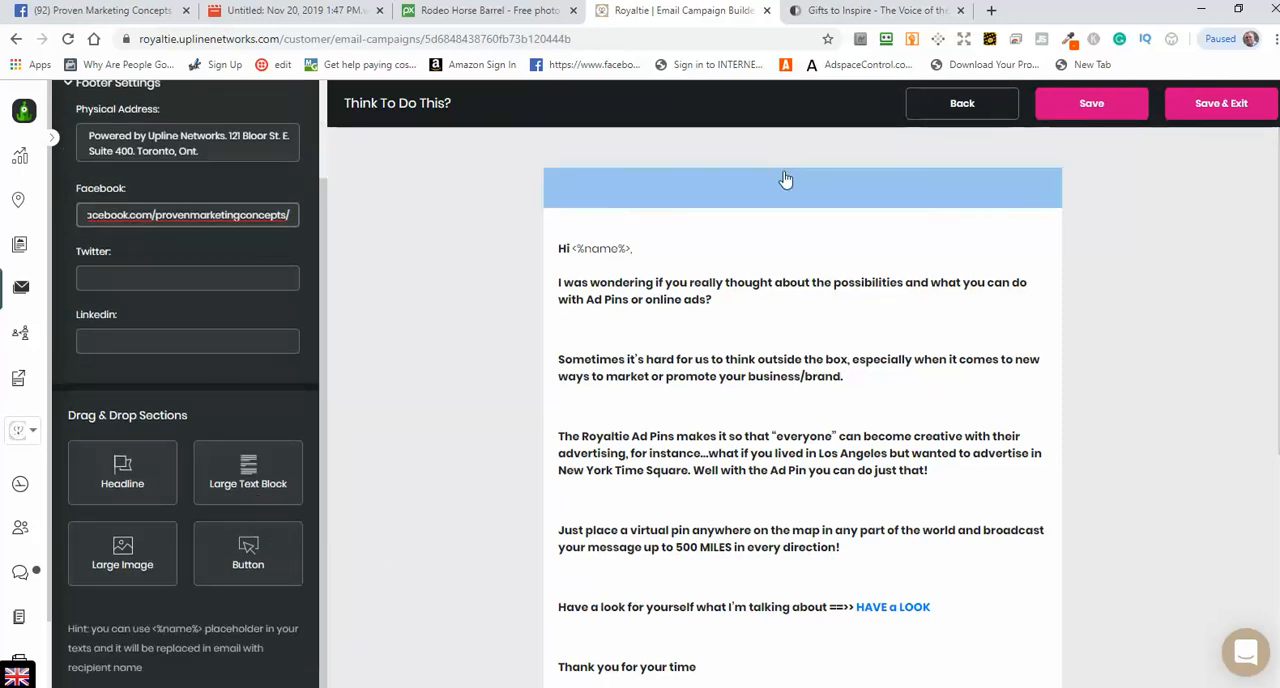
left_click(1090, 110)
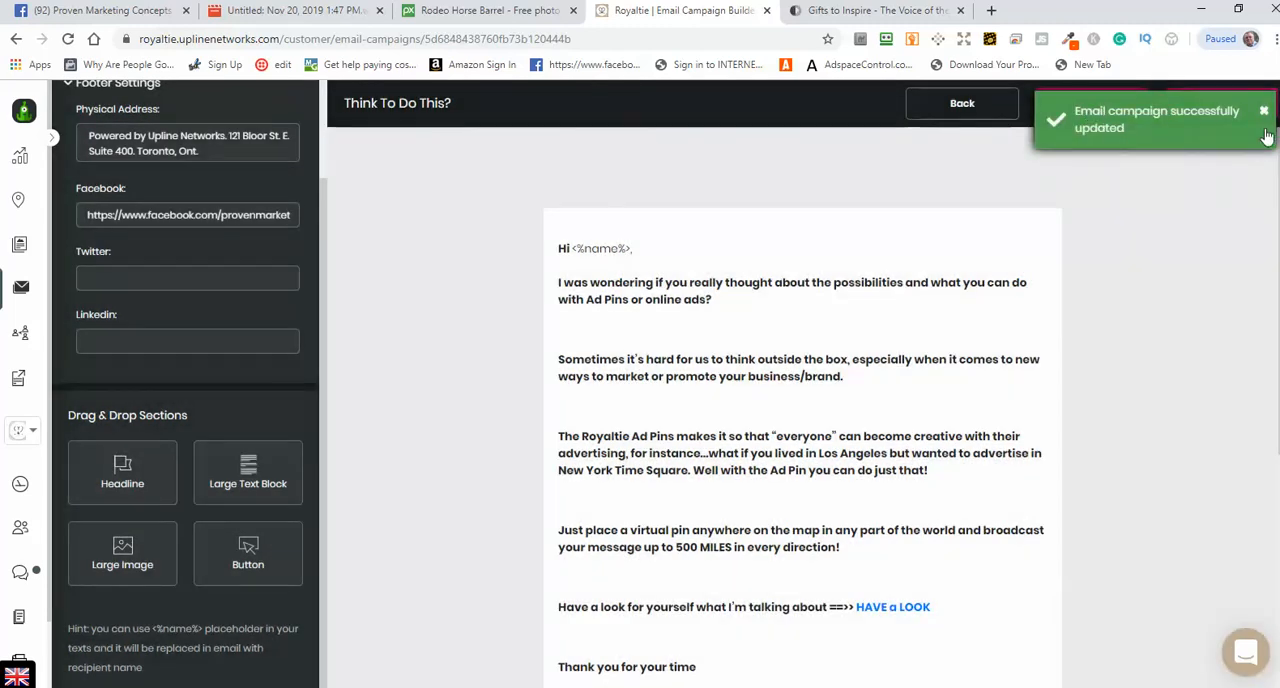
left_click(1264, 111)
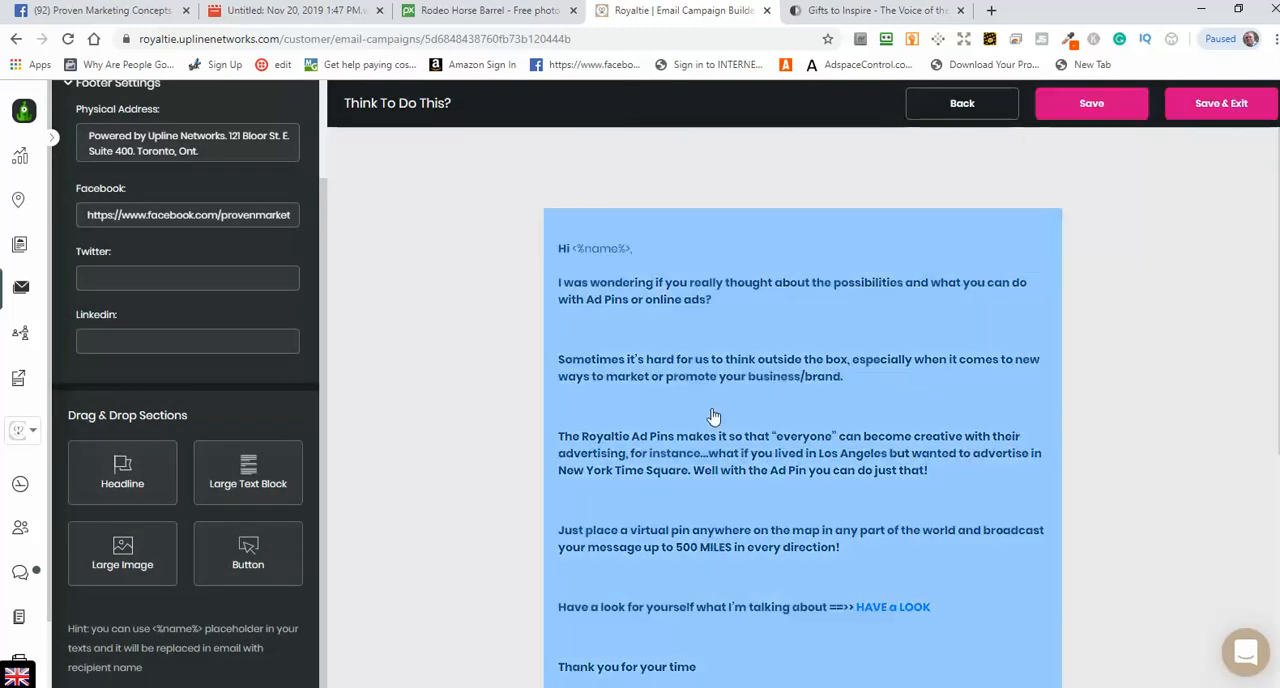
Step: Open the Think To Do This? email's large text block in the text editor and review its body and signature
left_click(714, 385)
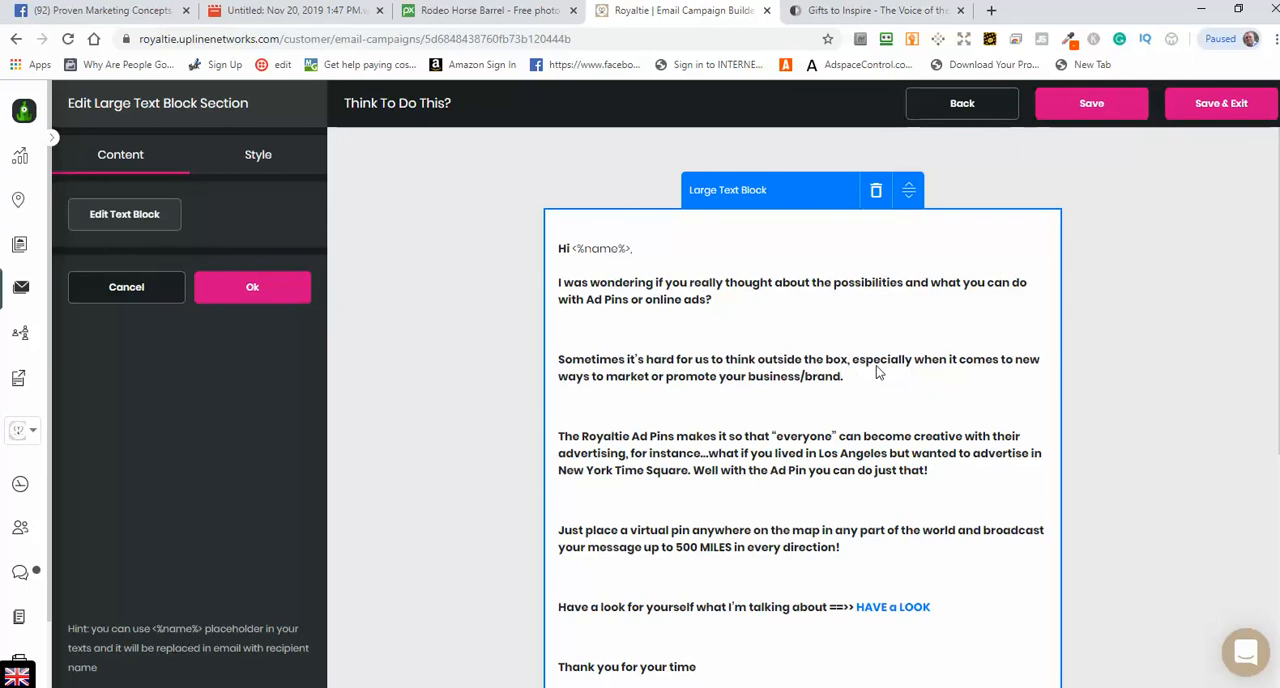
left_click(125, 216)
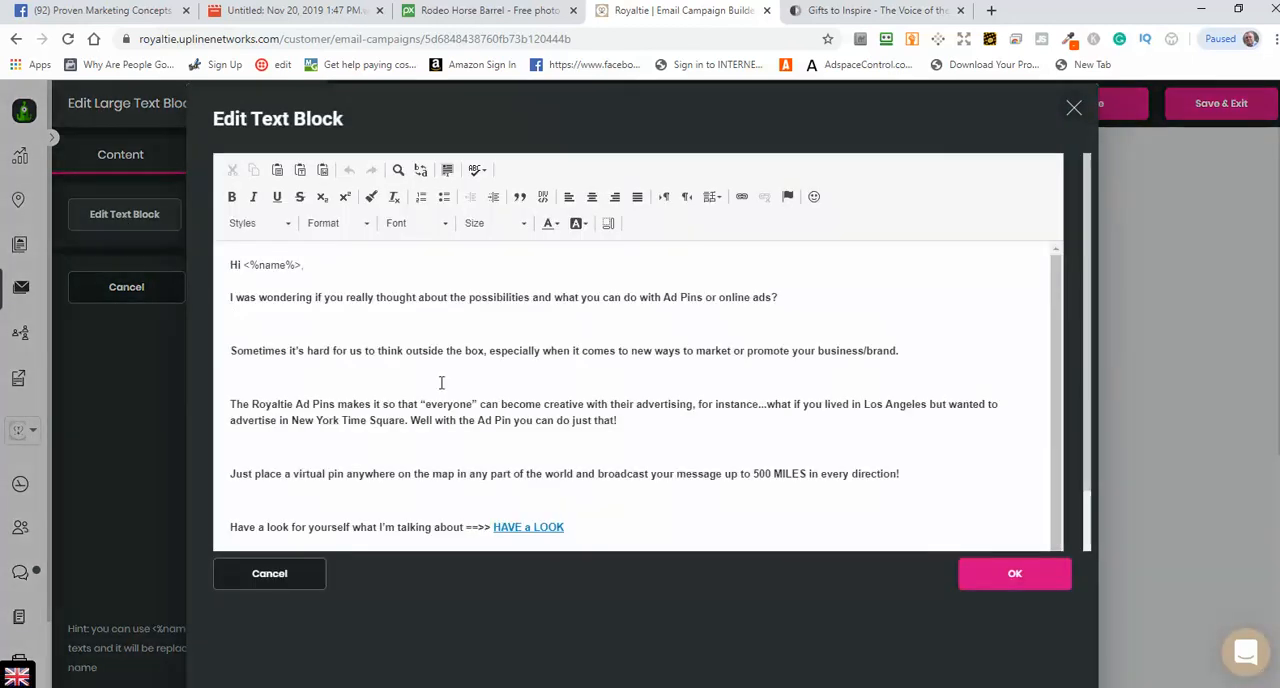
scroll(785, 448, "down", 2)
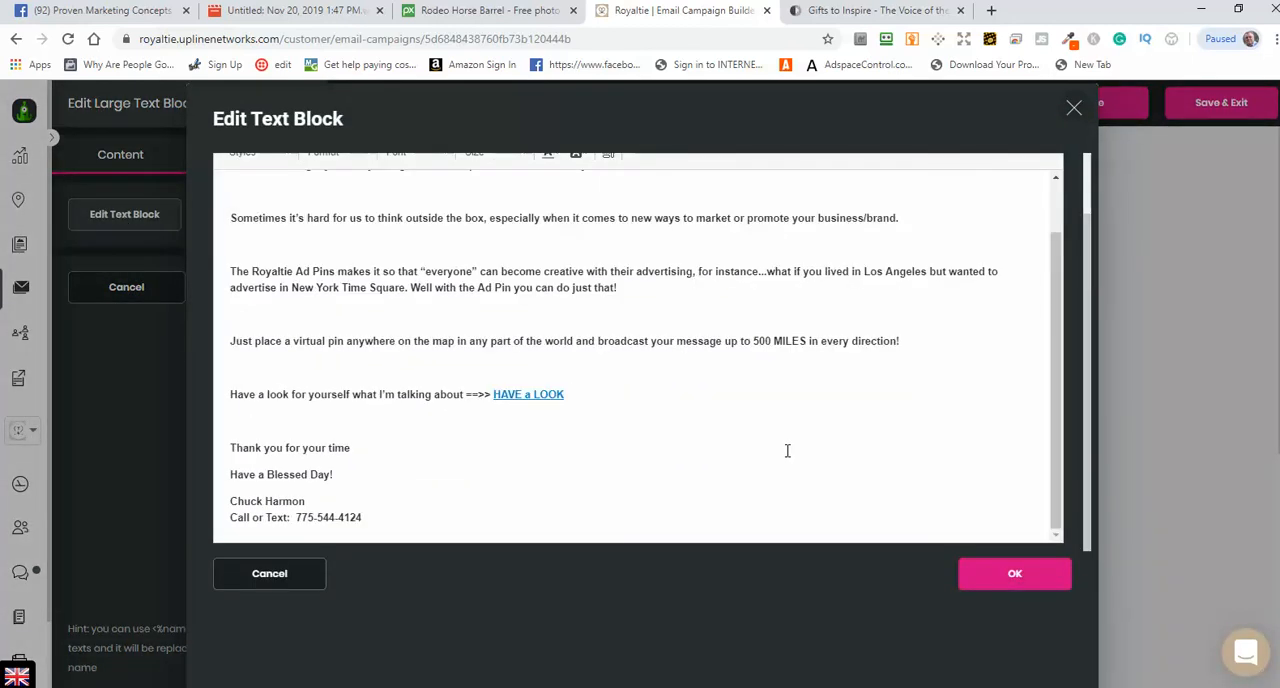
scroll(786, 448, "up", 1)
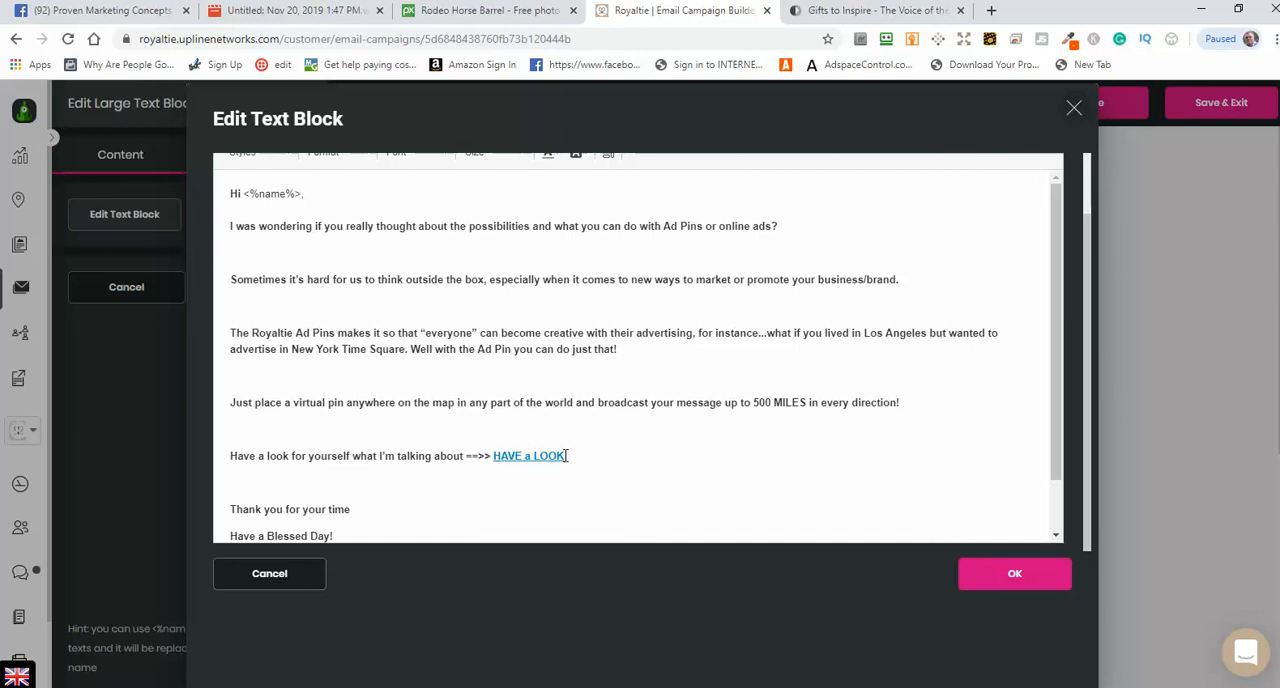
left_click_drag(567, 456, 494, 457)
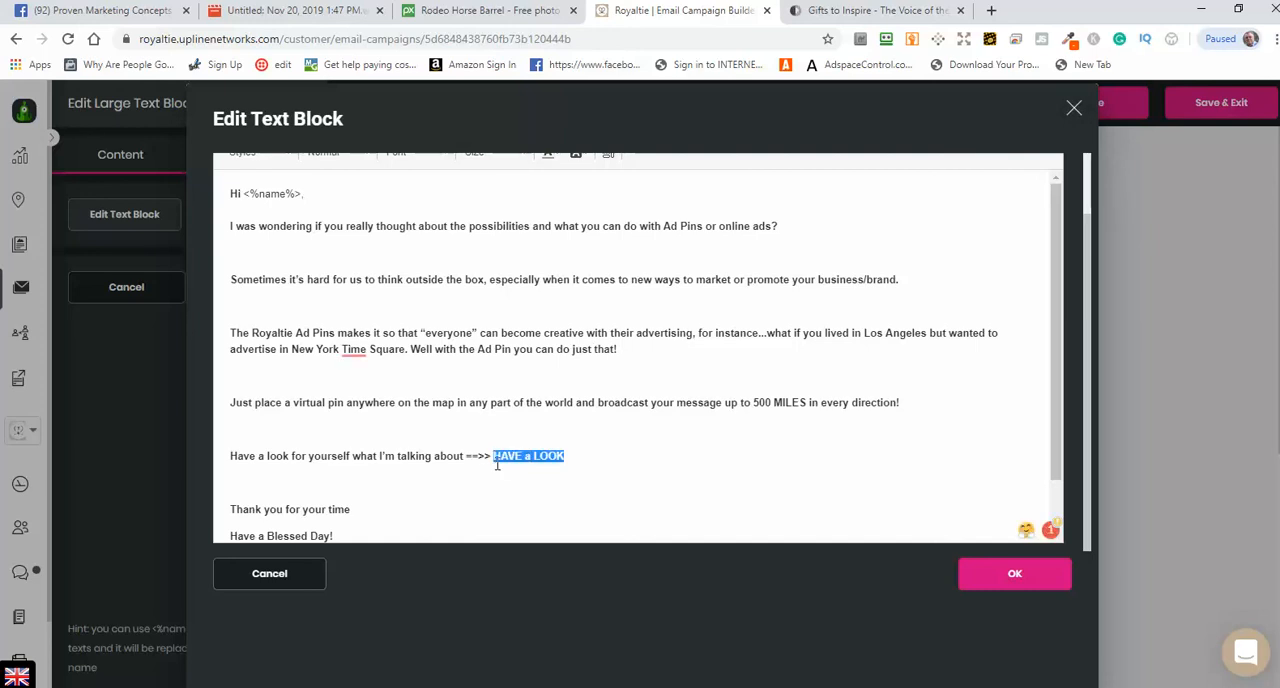
scroll(816, 467, "up", 1)
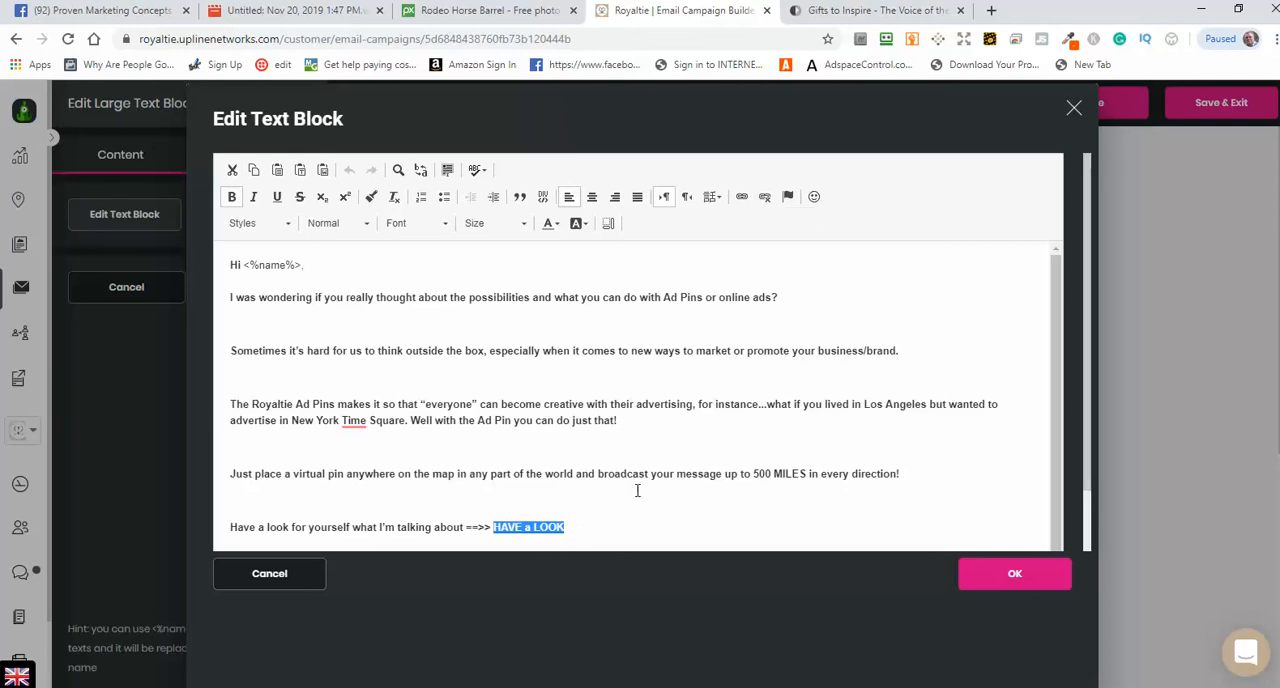
left_click(741, 198)
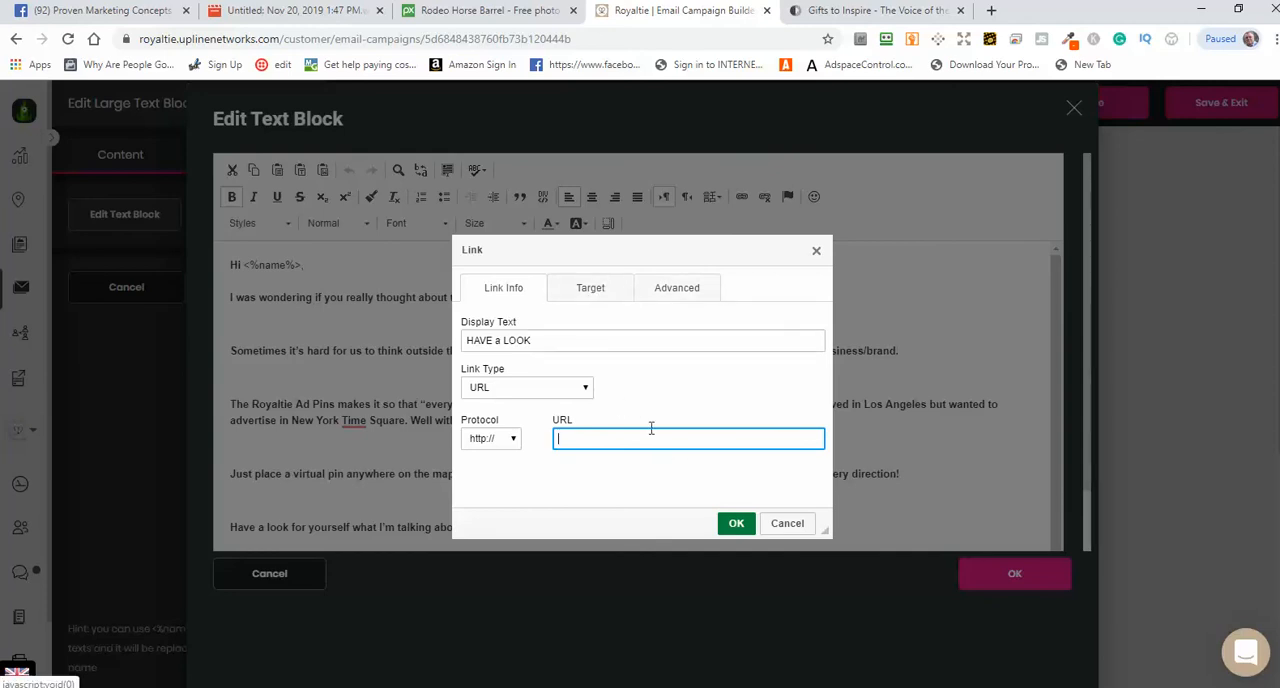
left_click(797, 525)
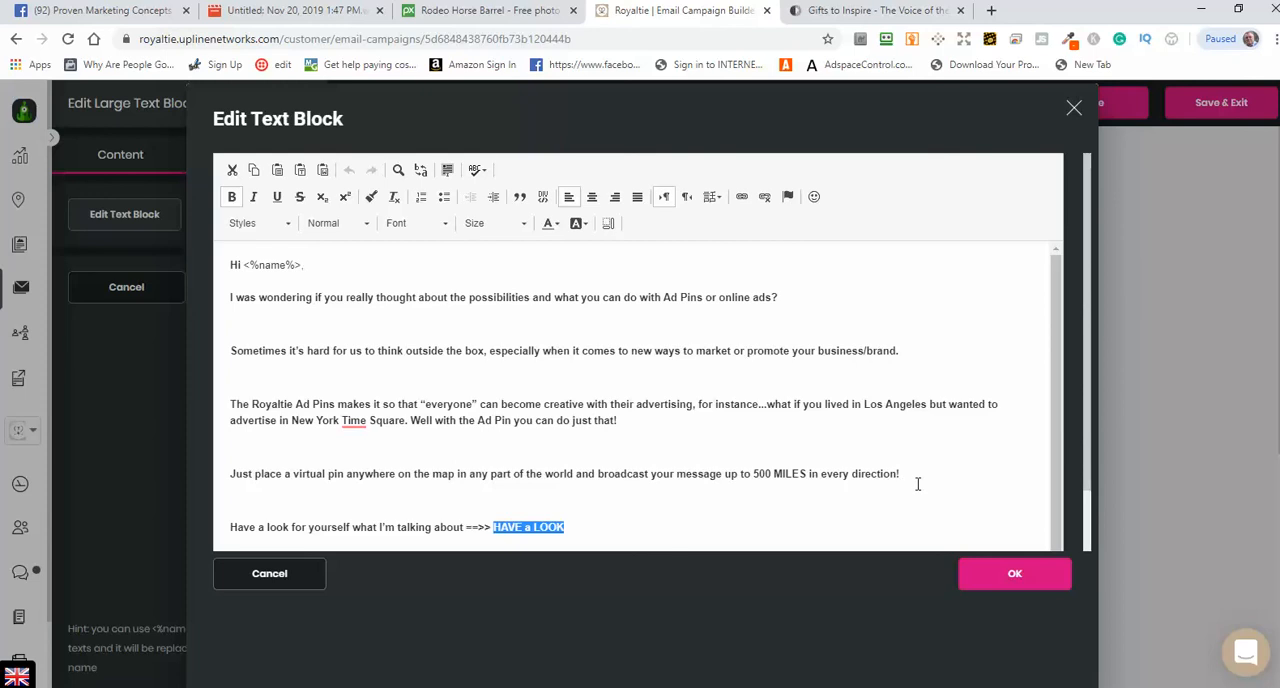
scroll(937, 445, "down", 1)
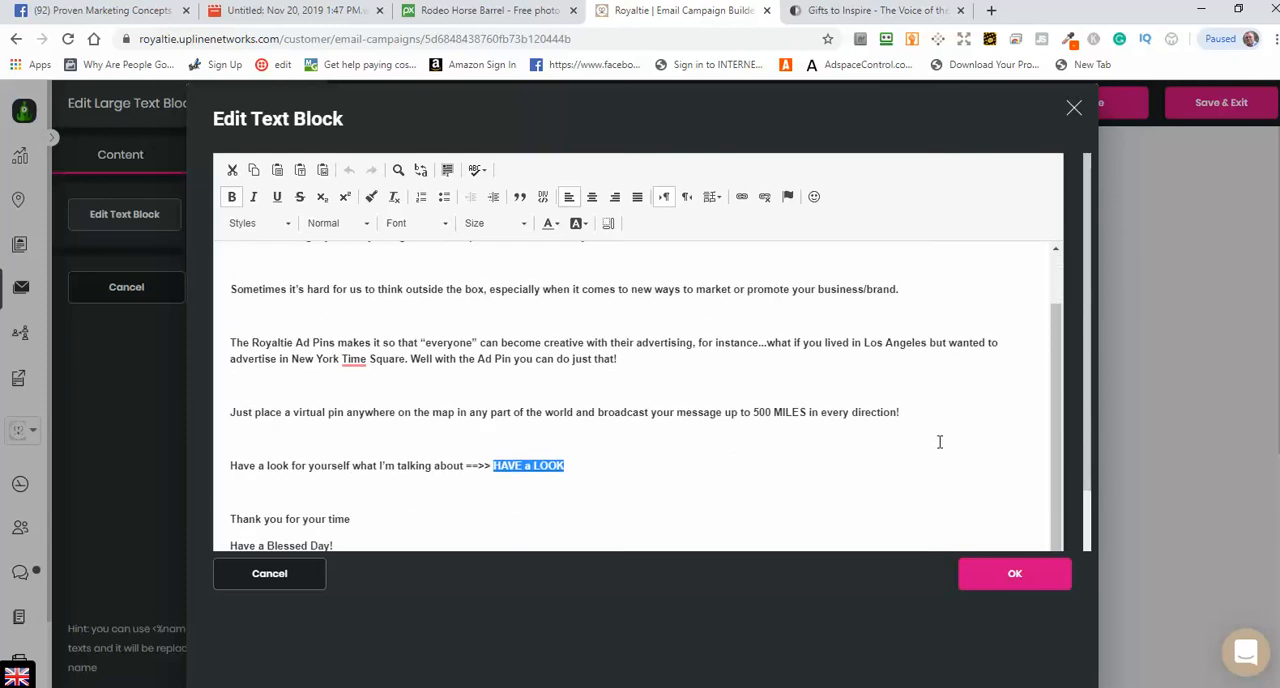
scroll(946, 409, "down", 1)
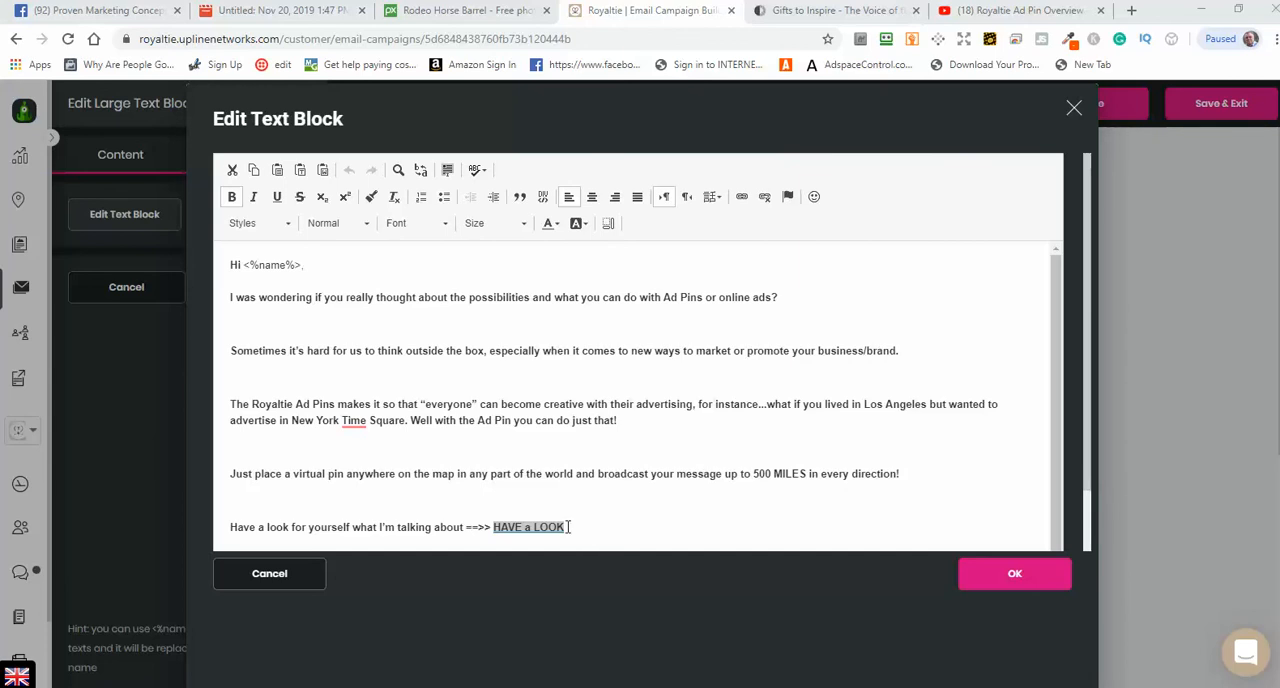
Step: Replace the linked HAVE a LOOK text after the "==>>" arrow with the plain text HAVE A LOOK
left_click_drag(562, 527, 524, 528)
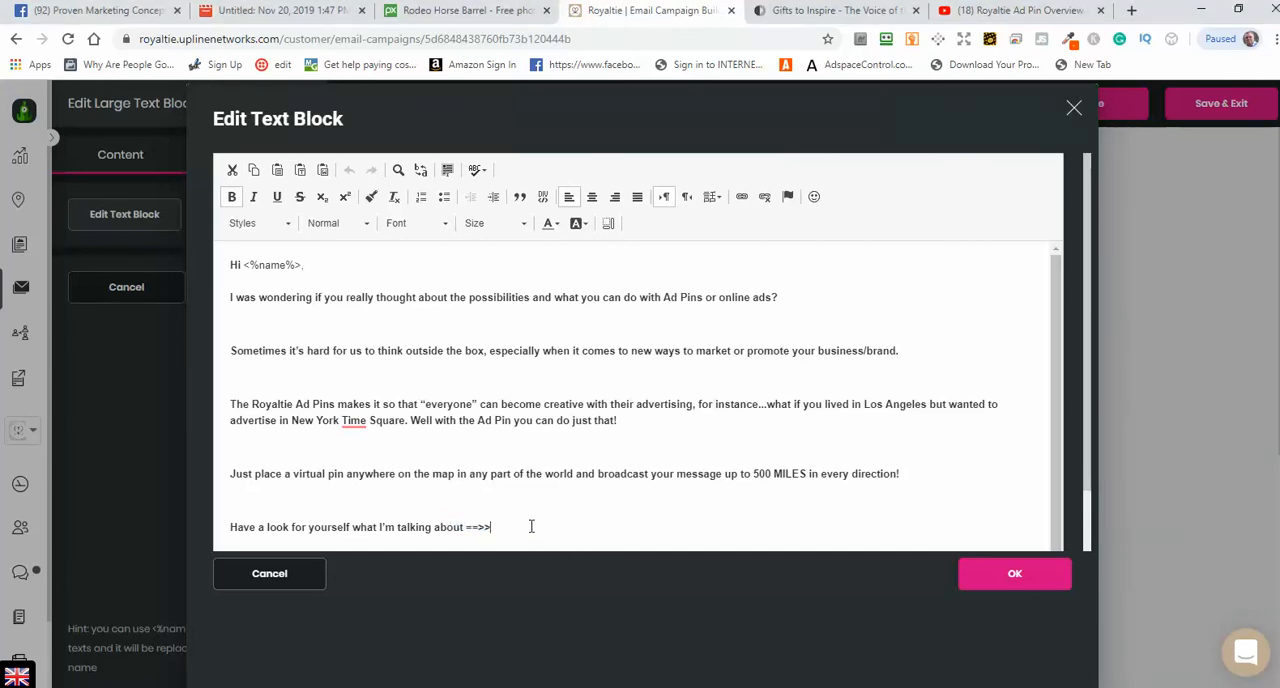
left_click(532, 527)
type("HAVE A LOOK")
left_click_drag(572, 528, 534, 530)
left_click_drag(517, 530, 496, 528)
left_click(743, 198)
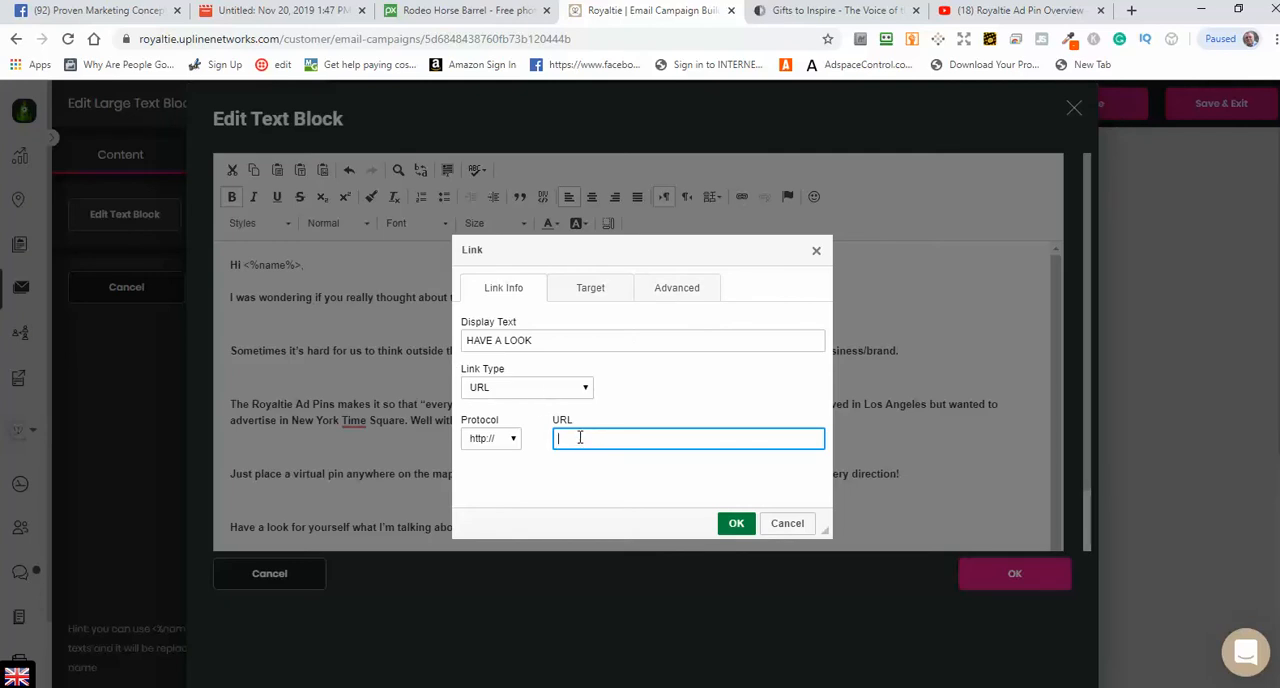
type("www.youtube.com/watch?v=fq22m97fV9g")
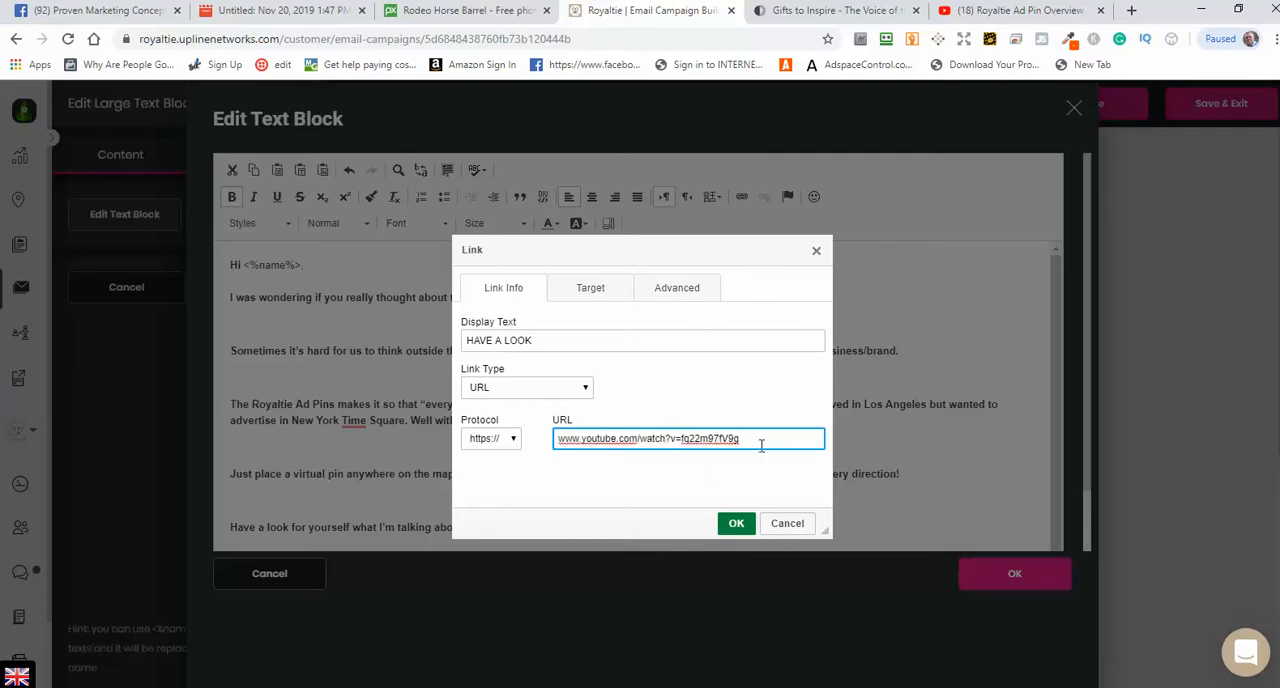
left_click(592, 292)
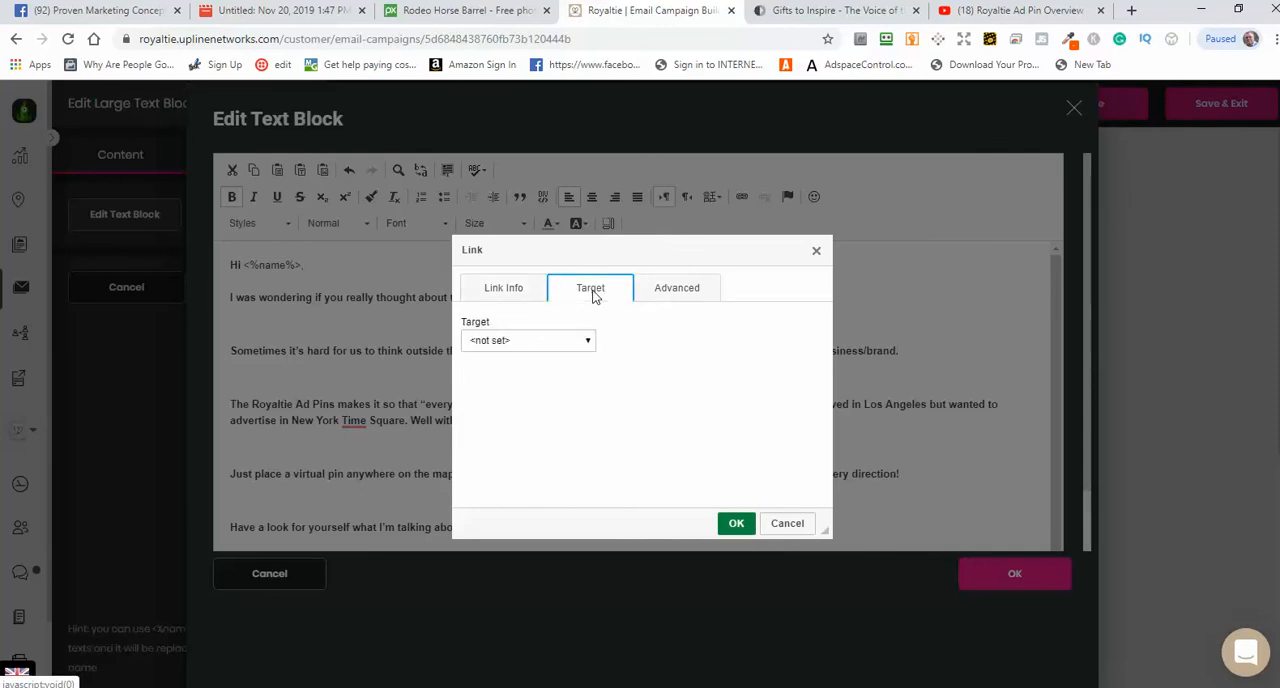
left_click(588, 341)
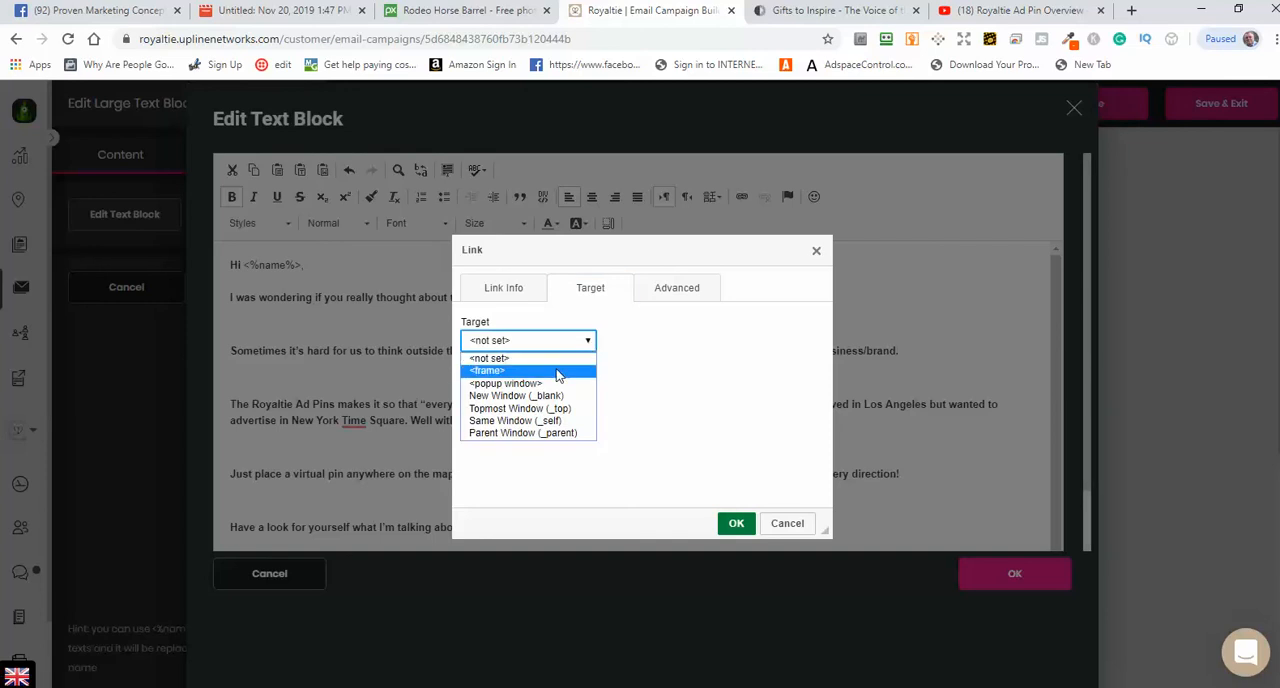
left_click(509, 398)
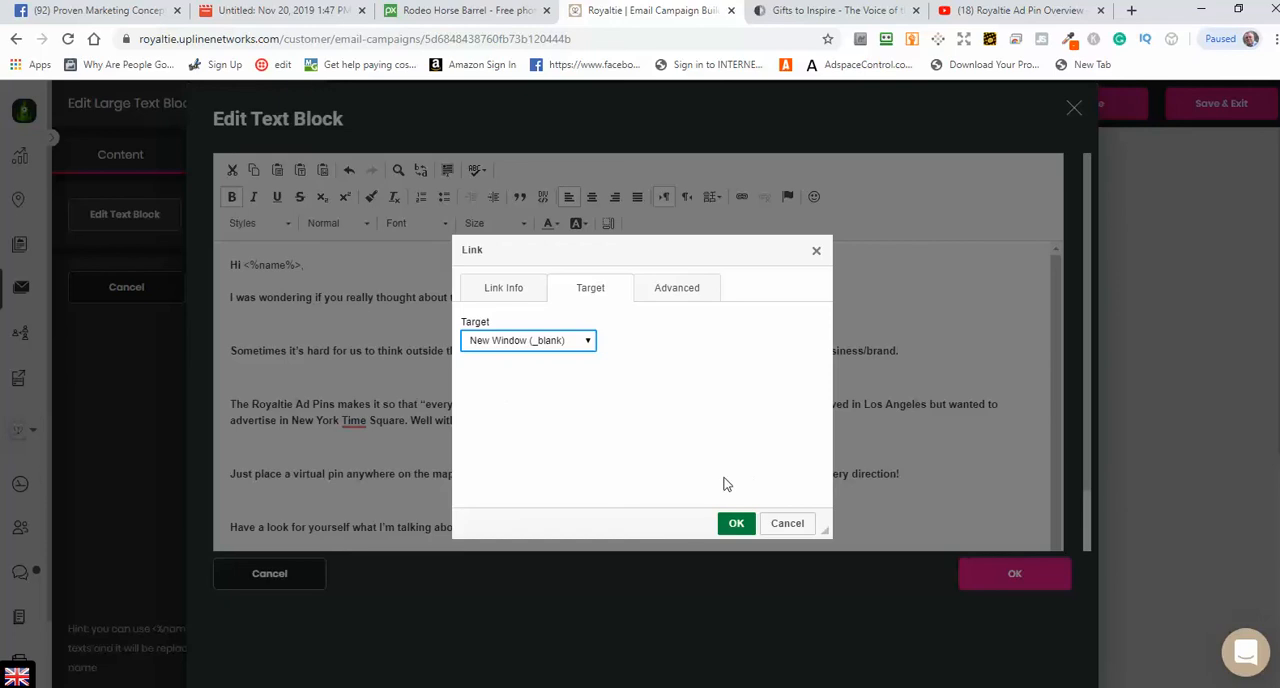
Step: Check the link's URL against the Royaltie Ad Pin Overview video on YouTube and confirm the HAVE A LOOK link
left_click(502, 291)
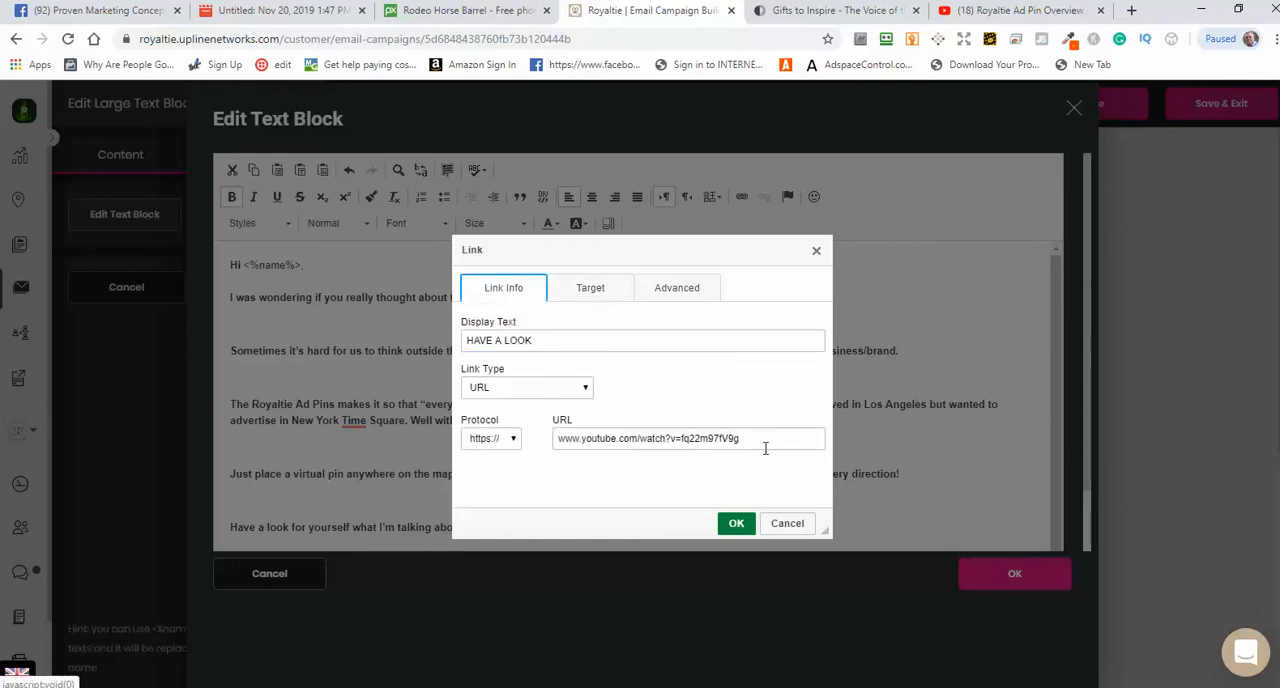
left_click_drag(749, 443, 522, 438)
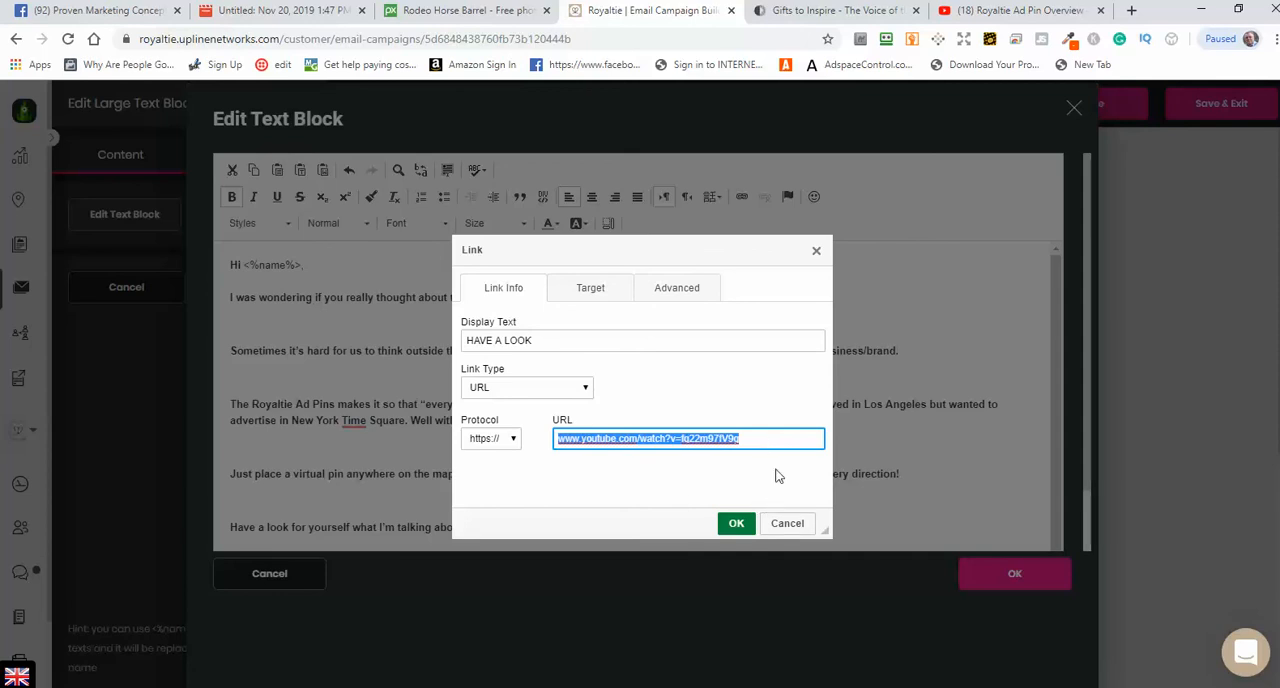
left_click(1015, 12)
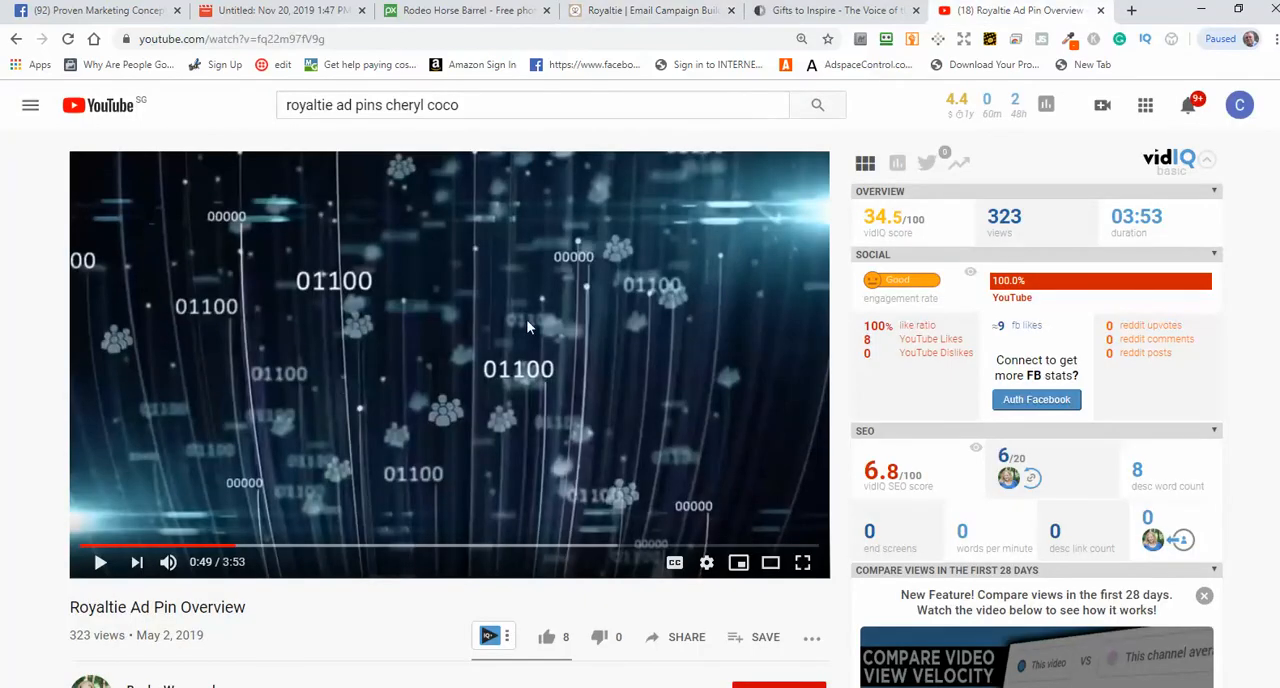
left_click(100, 562)
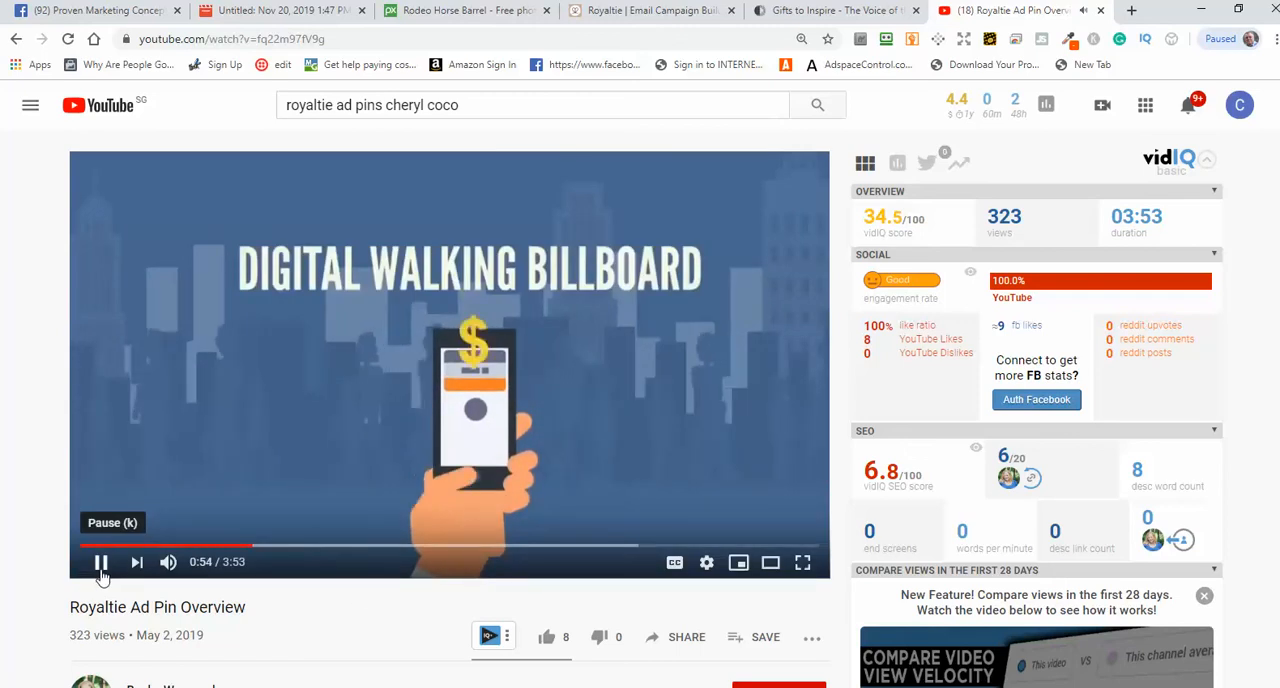
left_click(101, 566)
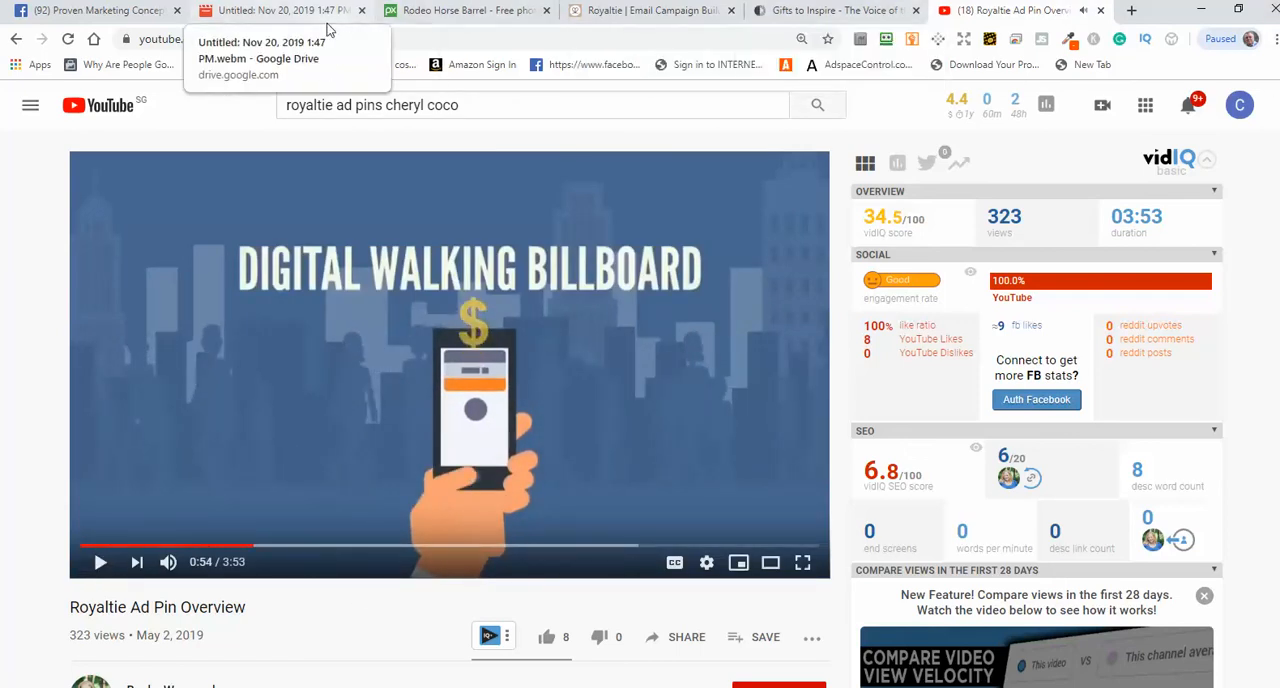
left_click(698, 14)
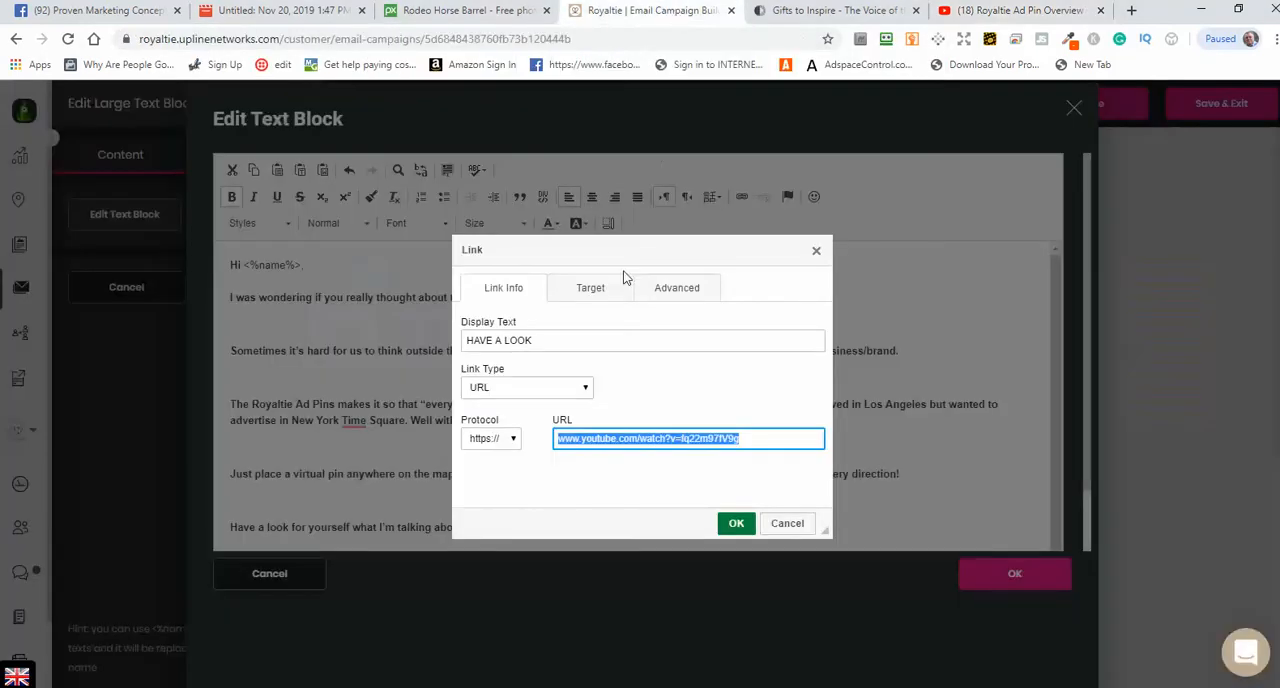
left_click(736, 523)
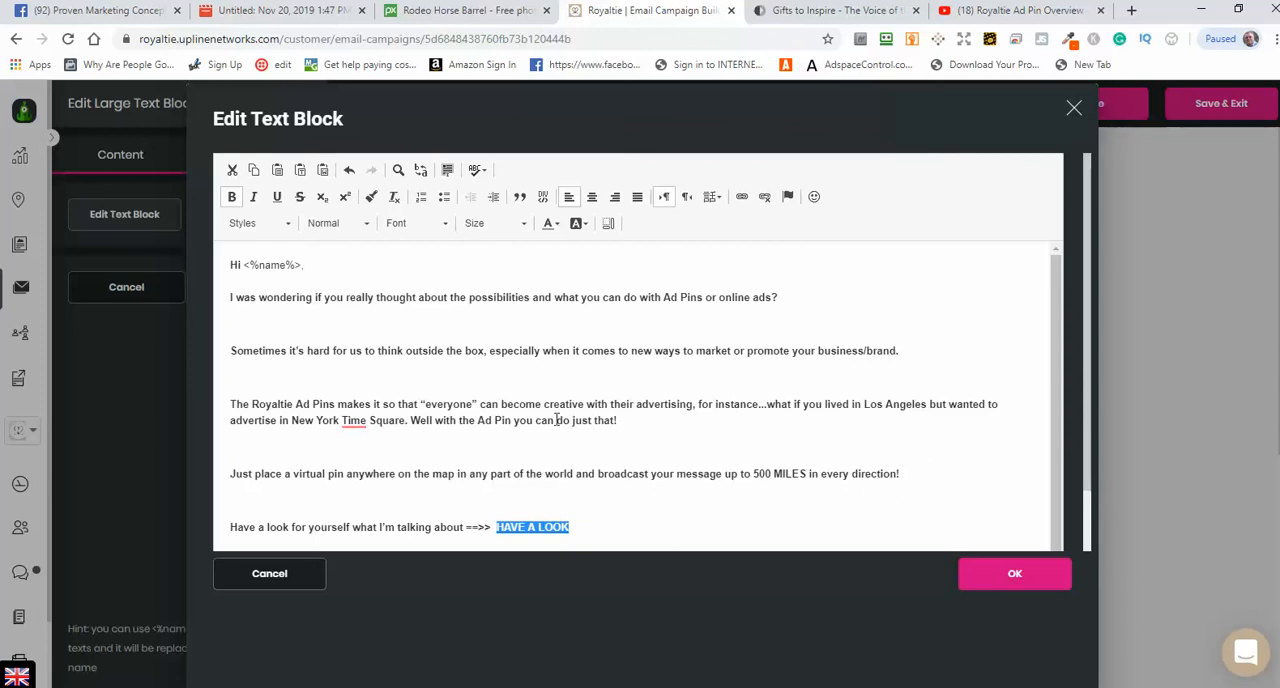
Step: Check the signature's phone number, then apply the text block edits and save the Think To Do This? email
scroll(692, 517, "down", 3)
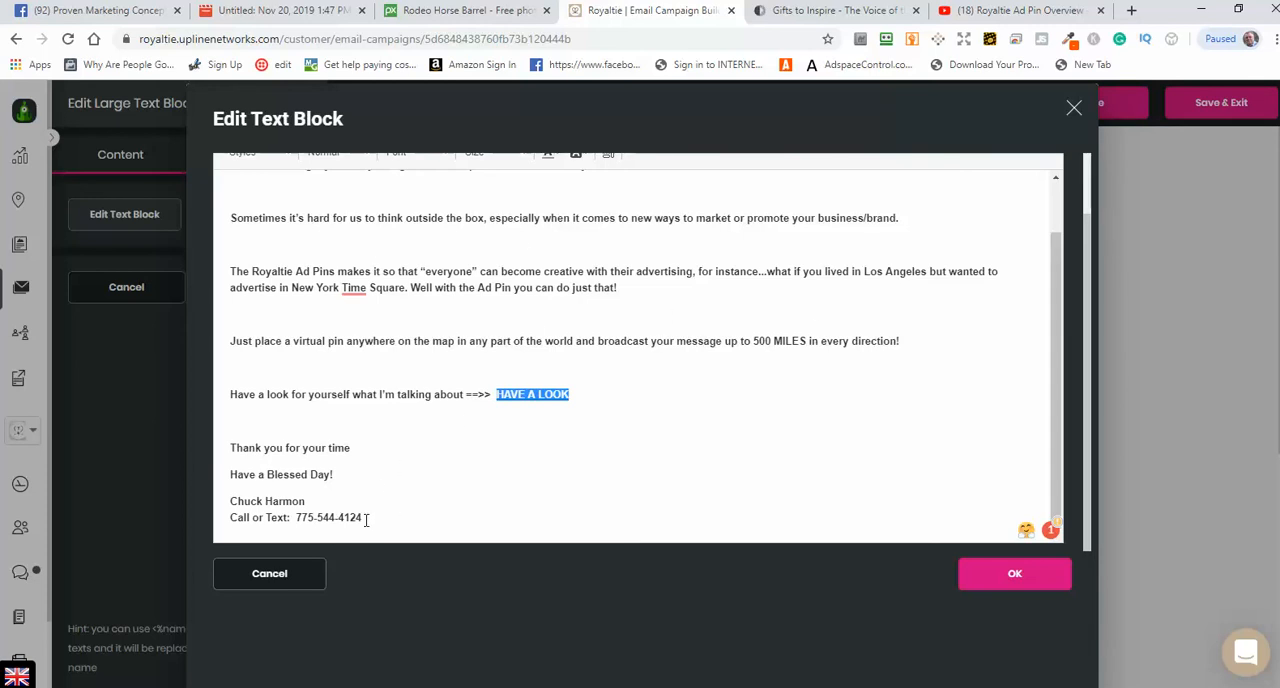
left_click_drag(366, 520, 295, 517)
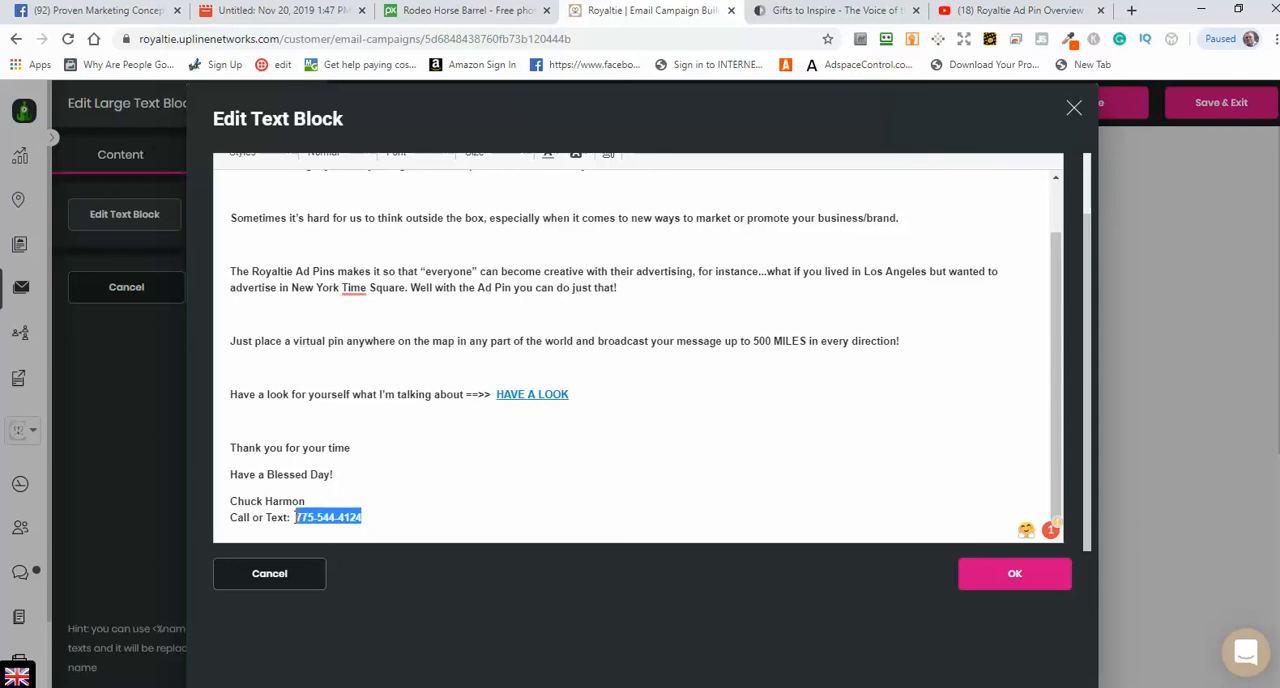
left_click(532, 538)
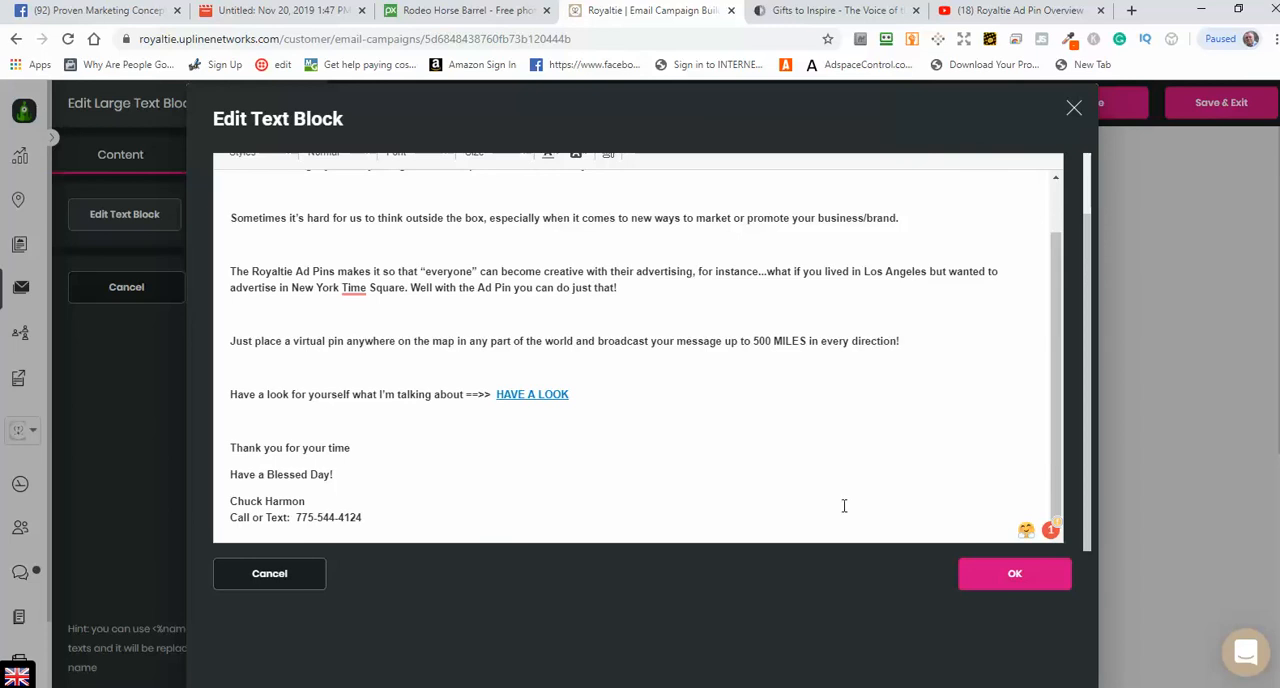
left_click(1012, 578)
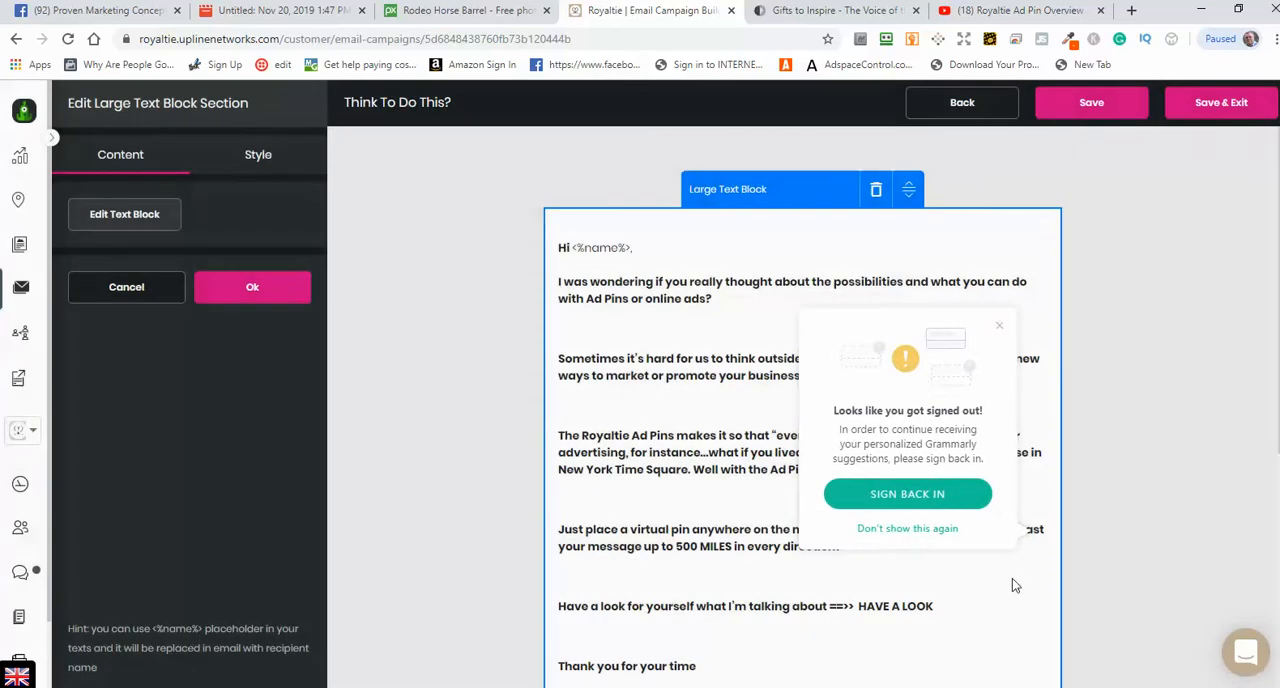
left_click(980, 517)
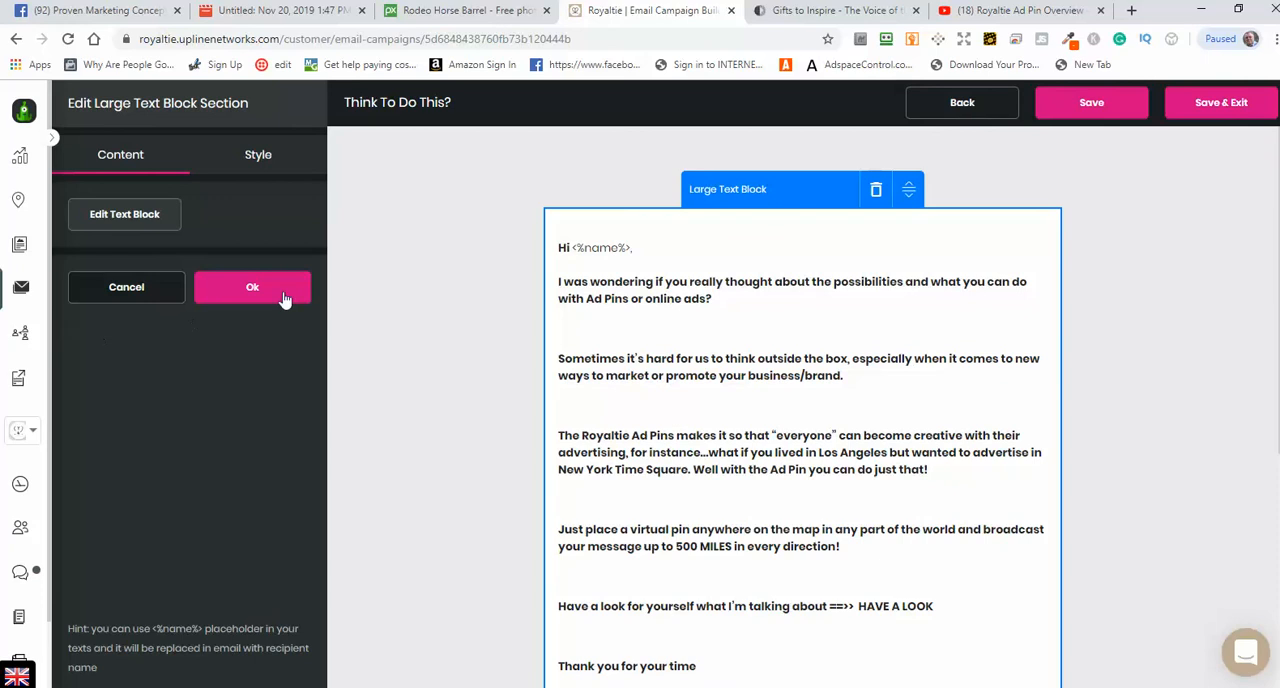
left_click(252, 289)
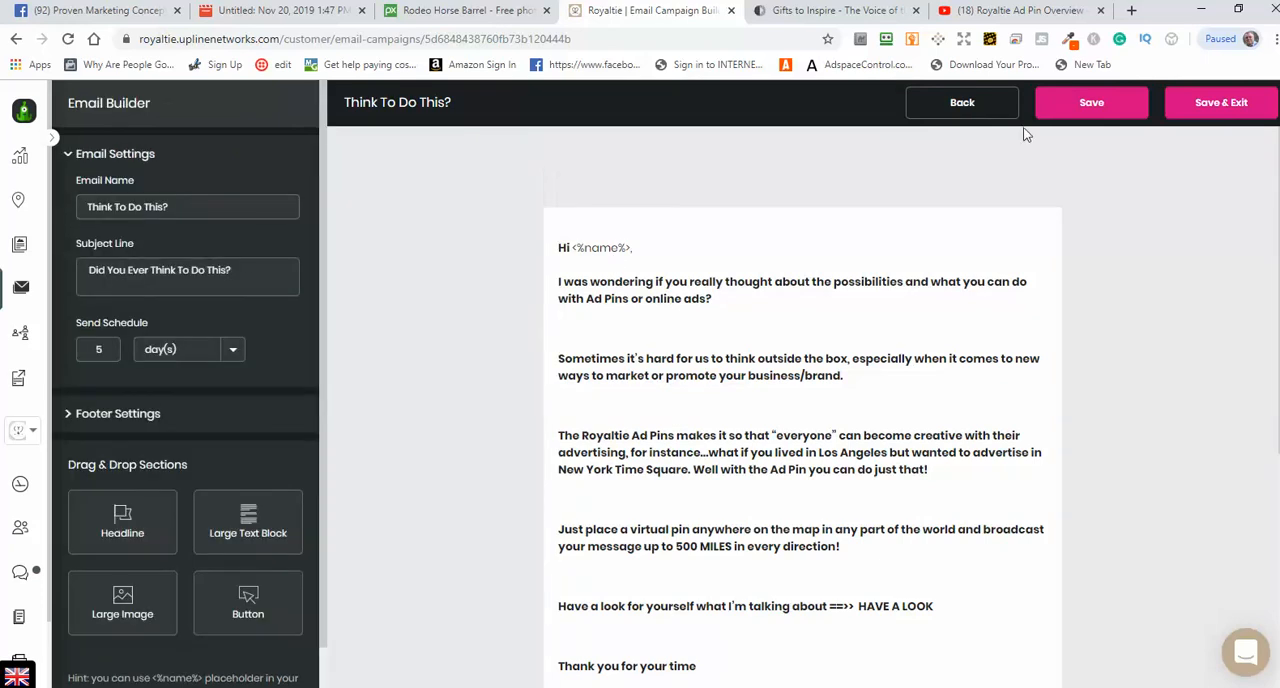
left_click(1088, 105)
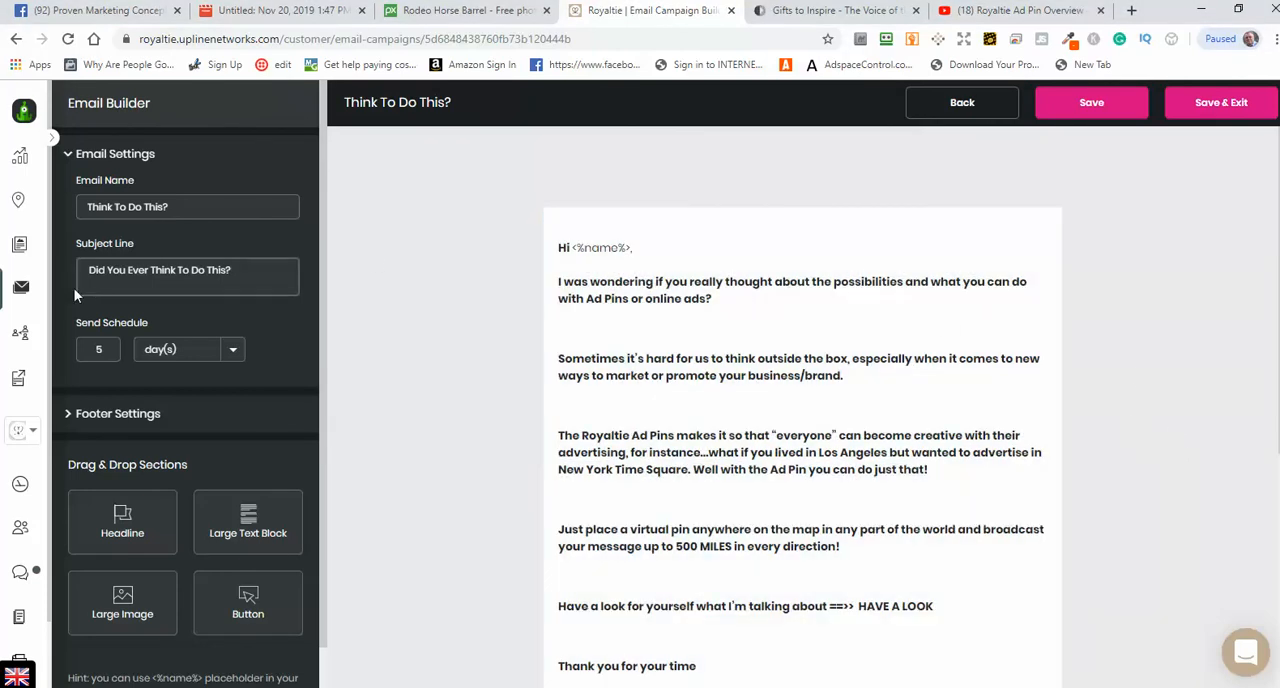
Step: Return to the campaign's email list and view the Comp Plan email
left_click(15, 39)
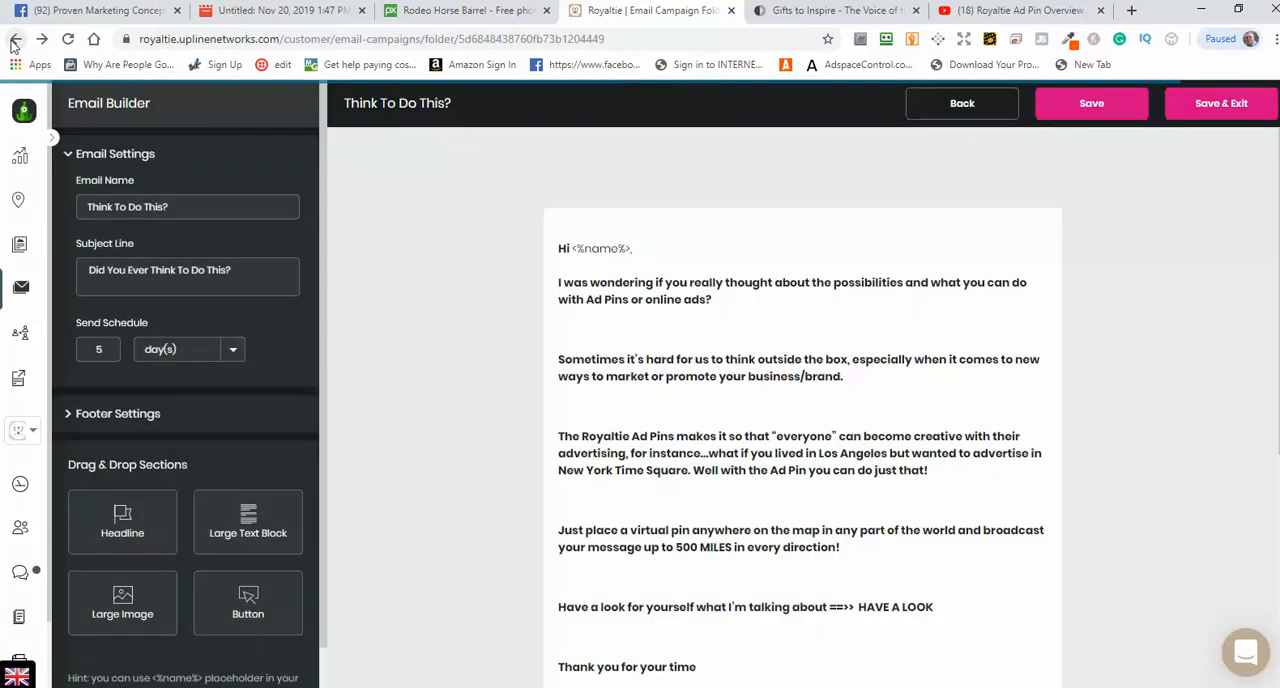
scroll(413, 370, "down", 4)
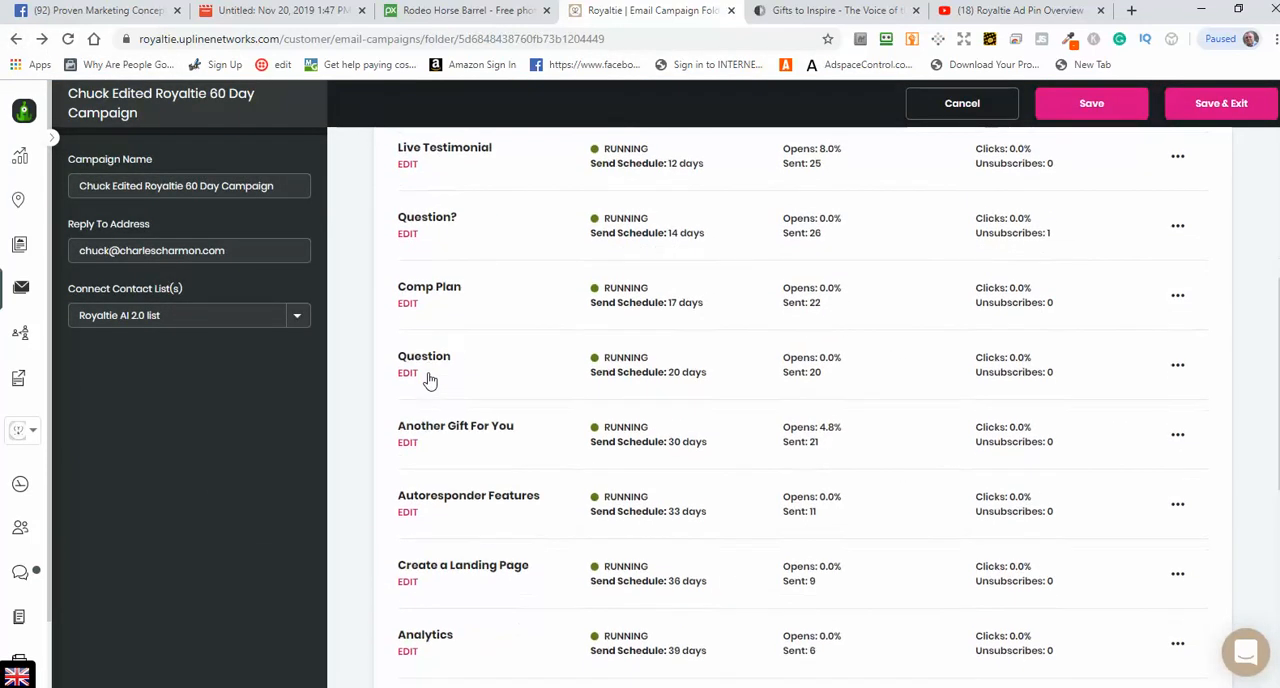
left_click(407, 304)
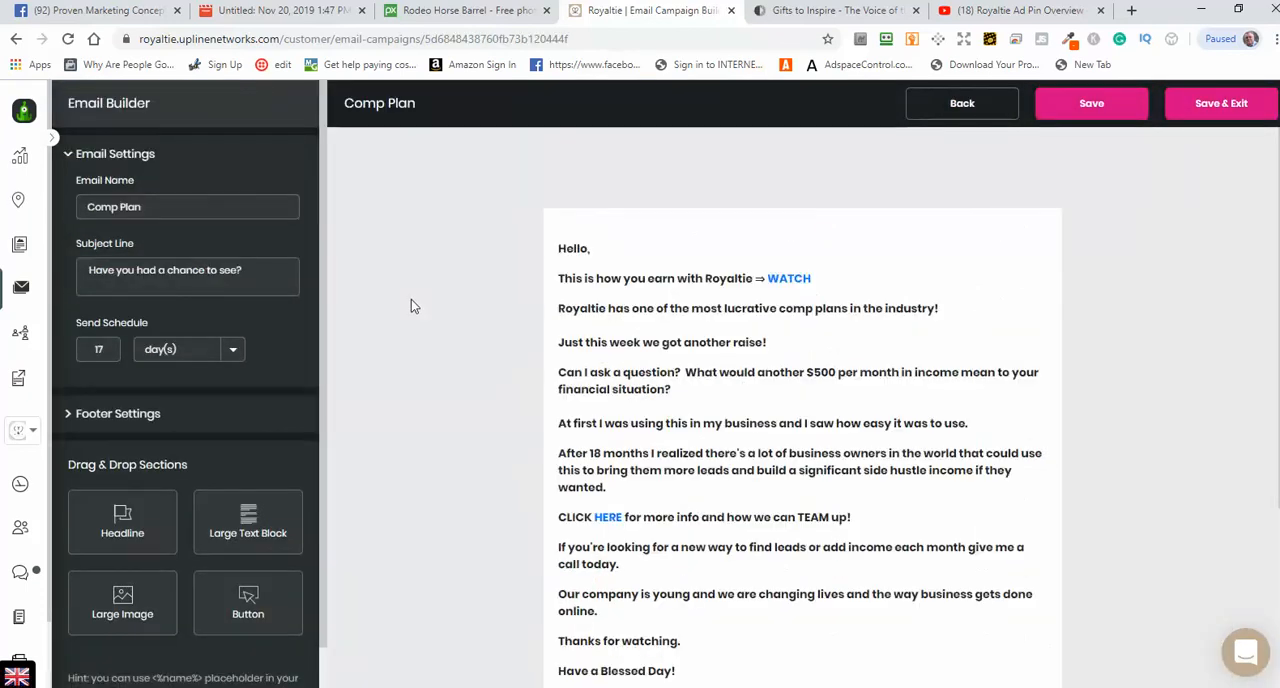
scroll(1014, 486, "down", 3)
left_click(15, 39)
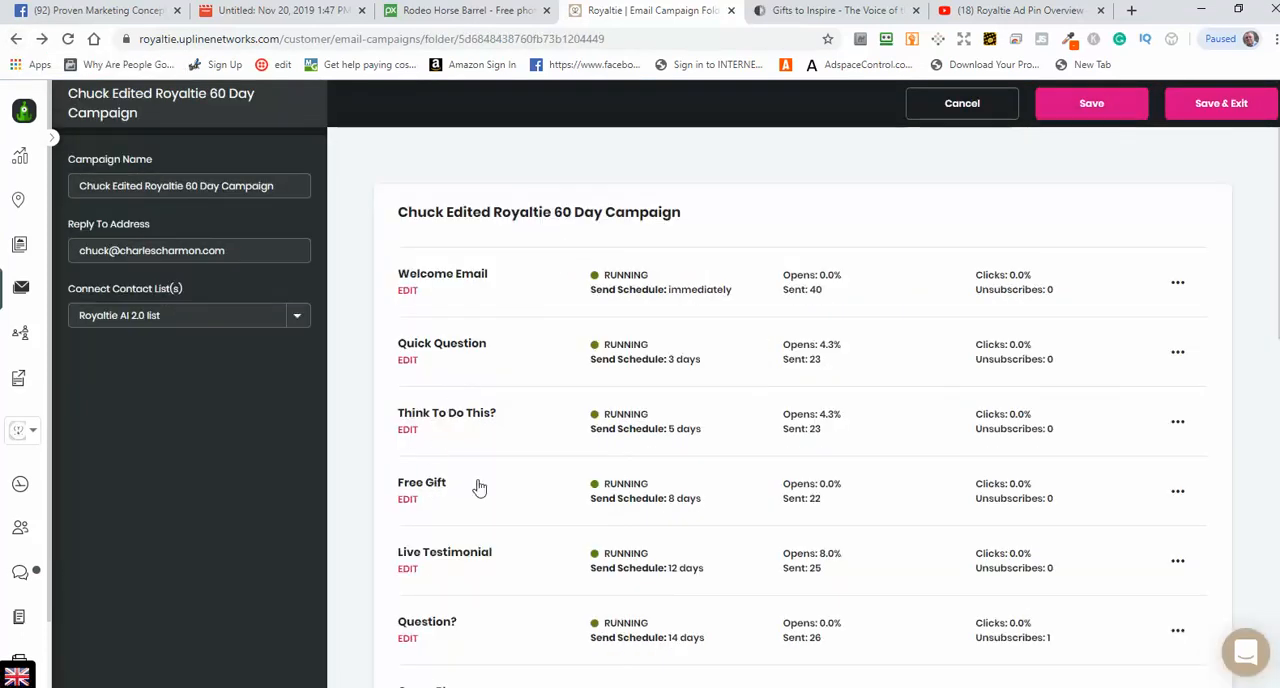
Step: Open the Free Gift email from the campaign list and review its body, download link, signature and footer
scroll(478, 470, "down", 2)
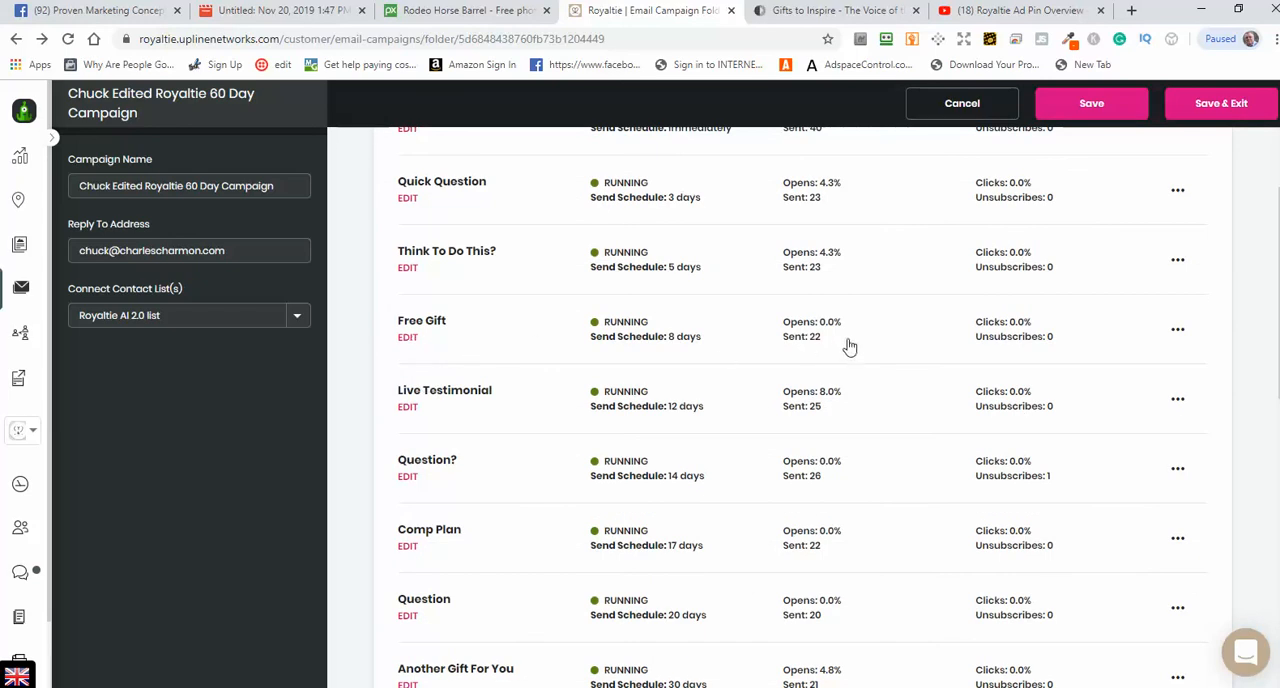
left_click(405, 340)
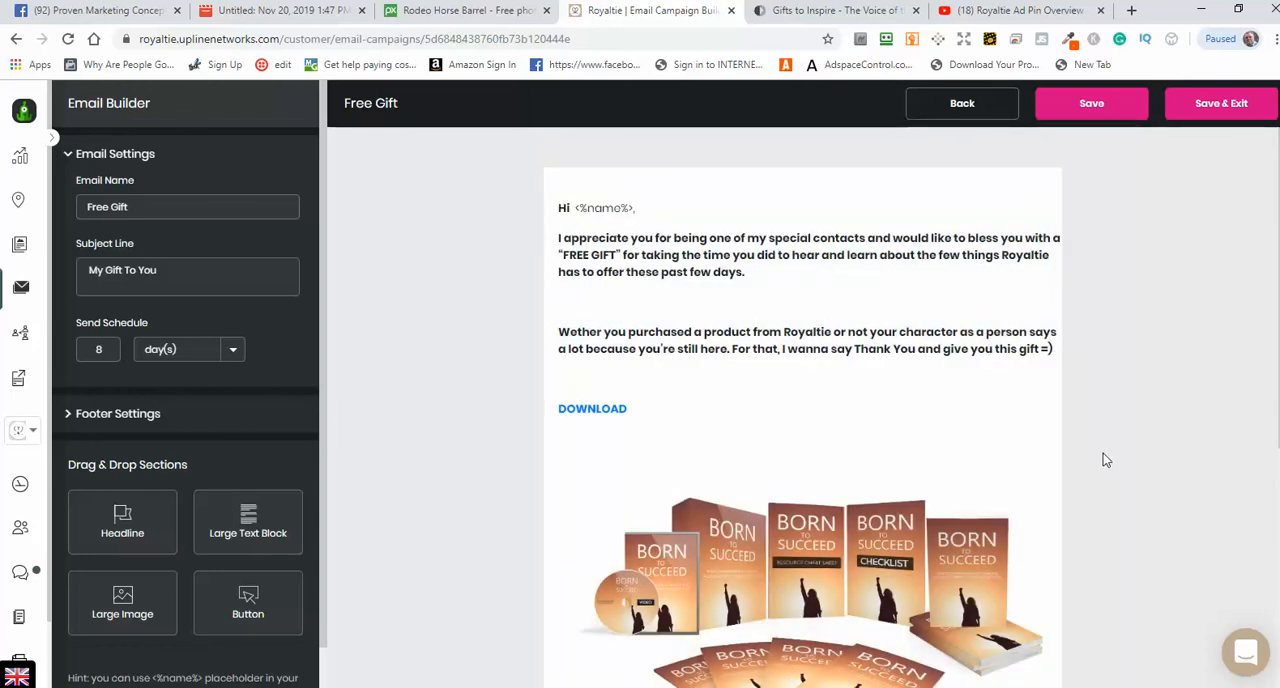
scroll(1150, 483, "down", 2)
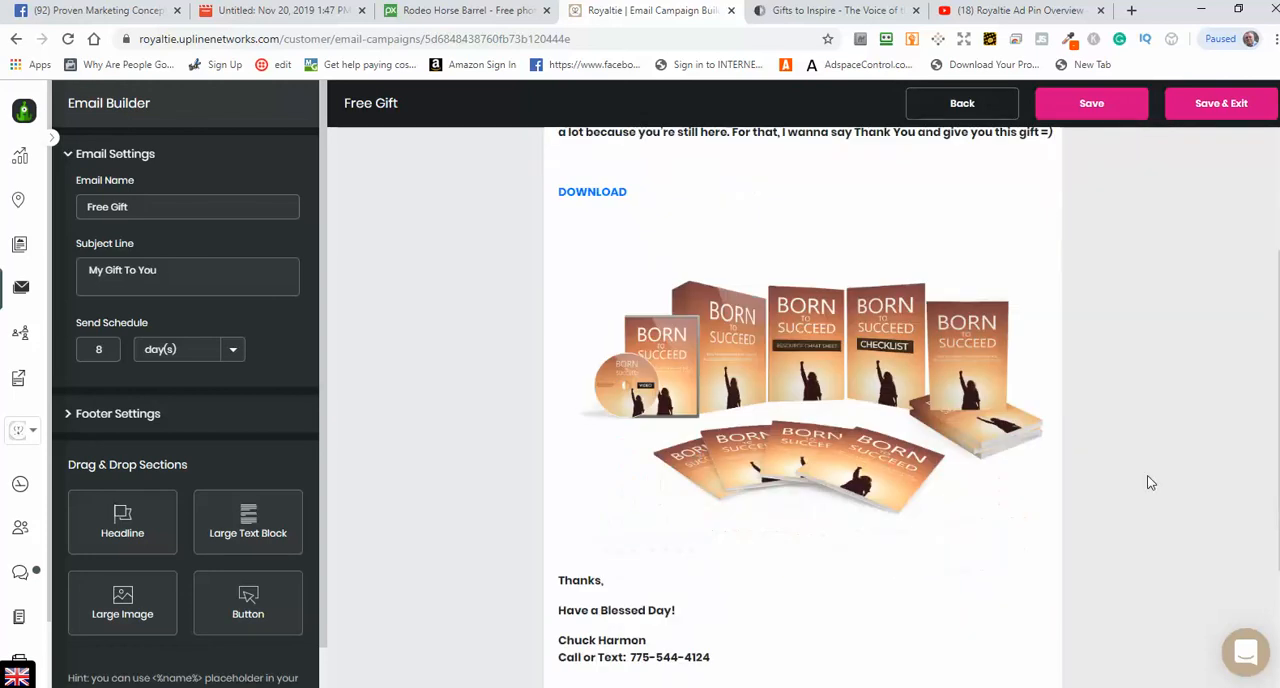
scroll(1105, 498, "up", 2)
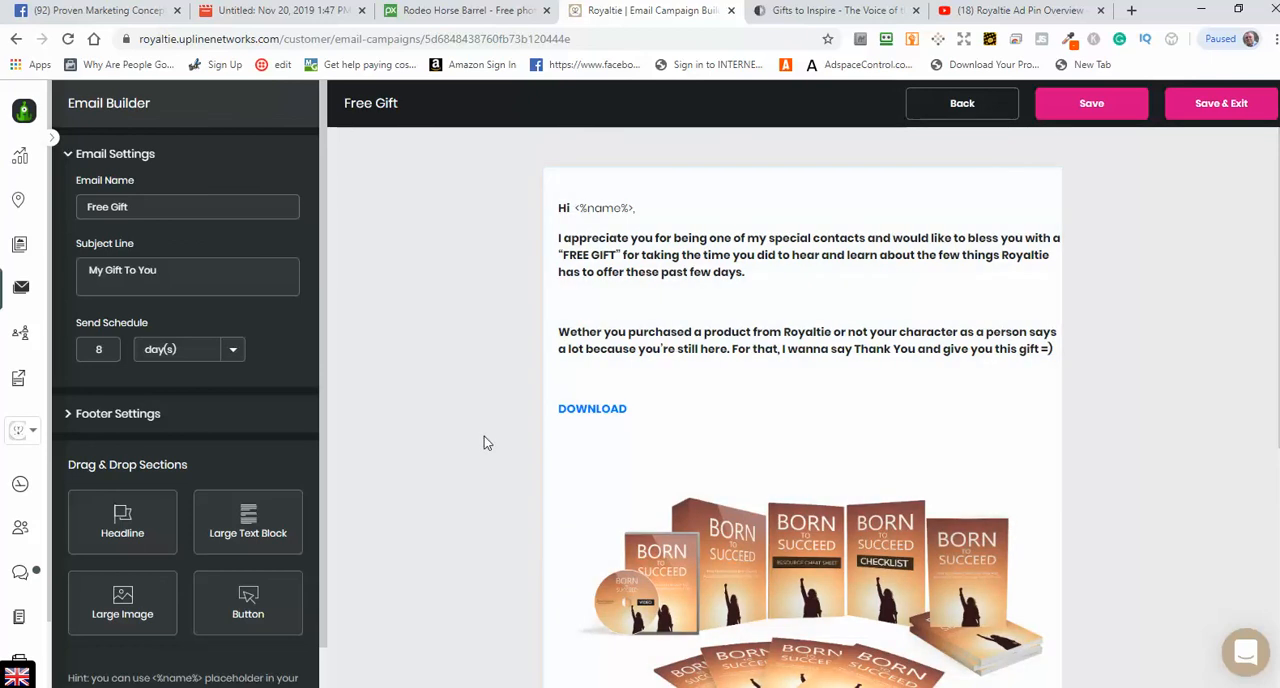
scroll(487, 433, "down", 4)
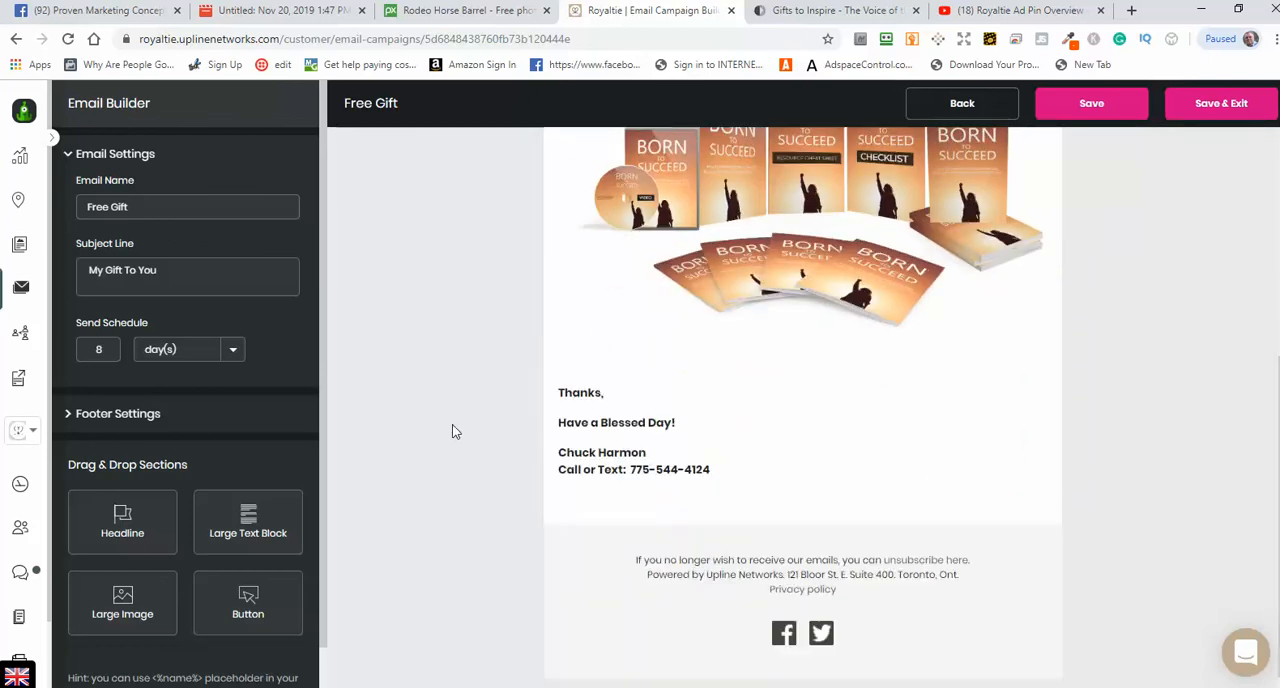
scroll(452, 431, "up", 5)
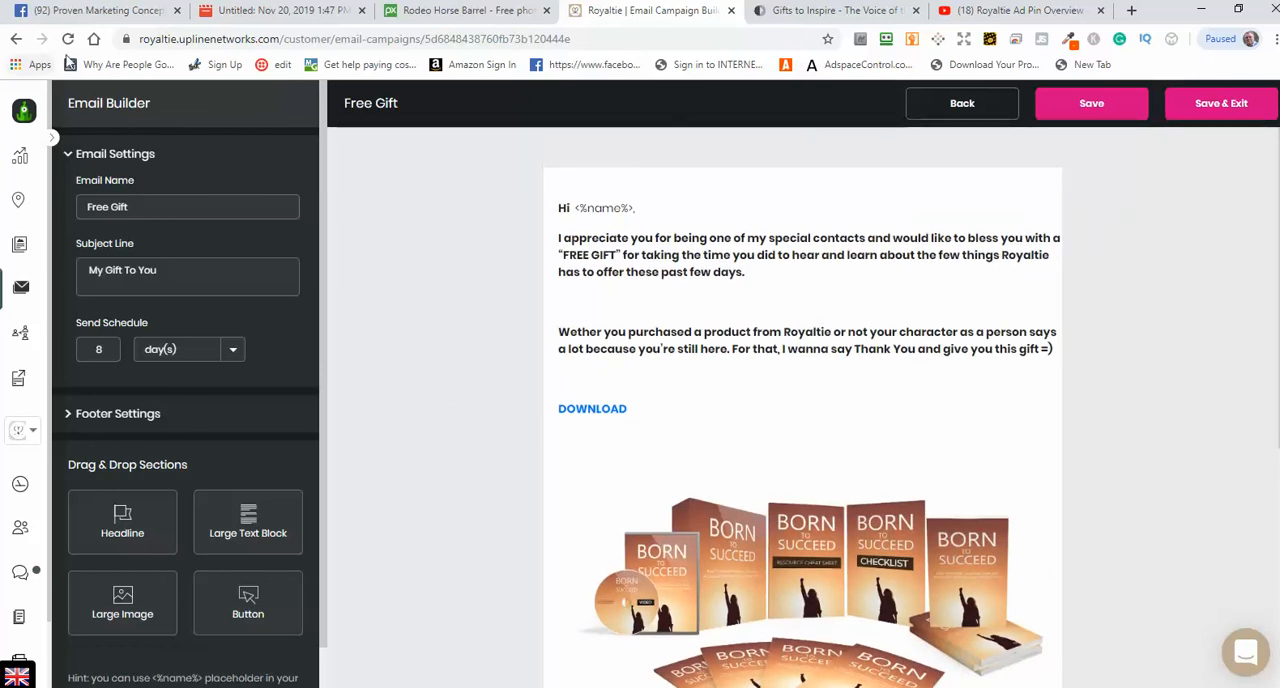
left_click(16, 38)
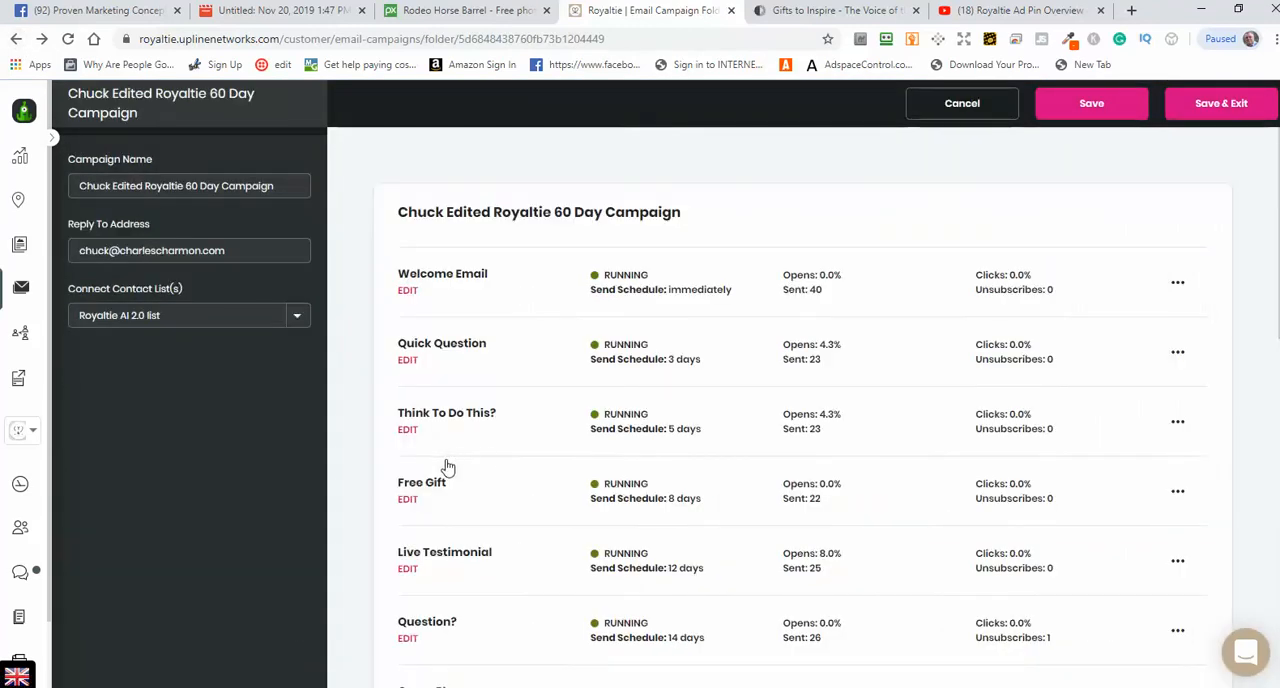
Step: Open the Live Testimonial email, review its content and select its large text block for editing
scroll(489, 450, "down", 3)
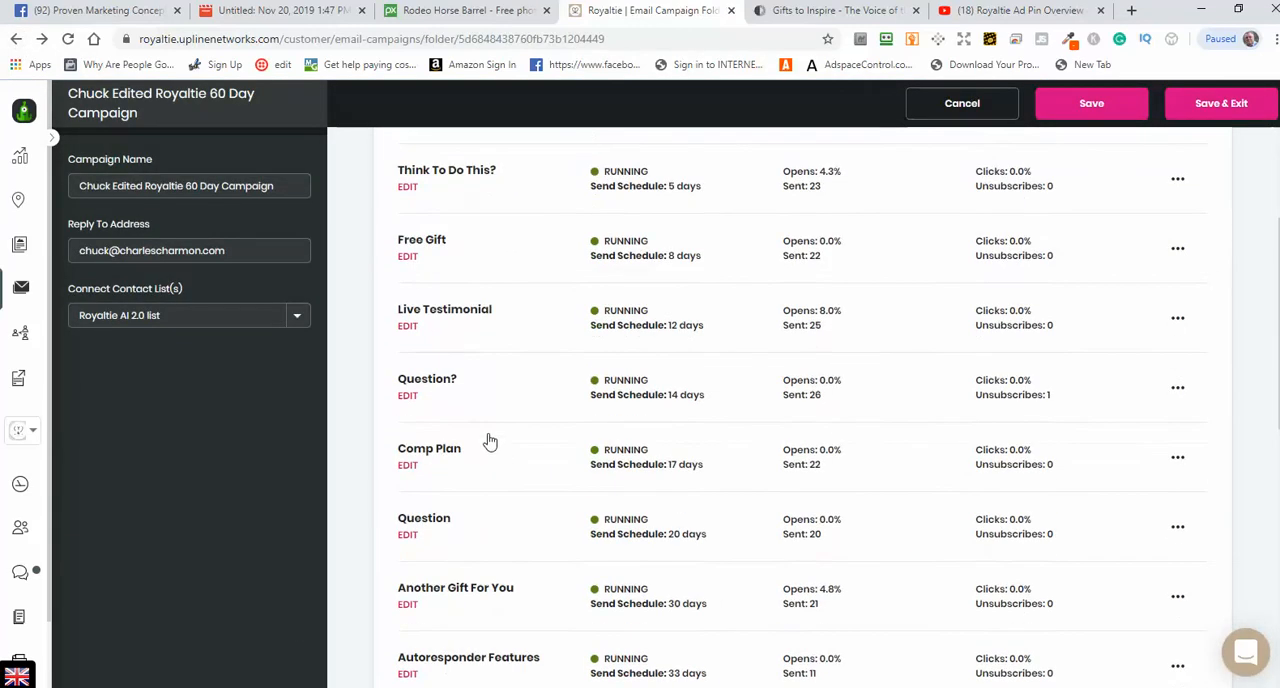
left_click(406, 328)
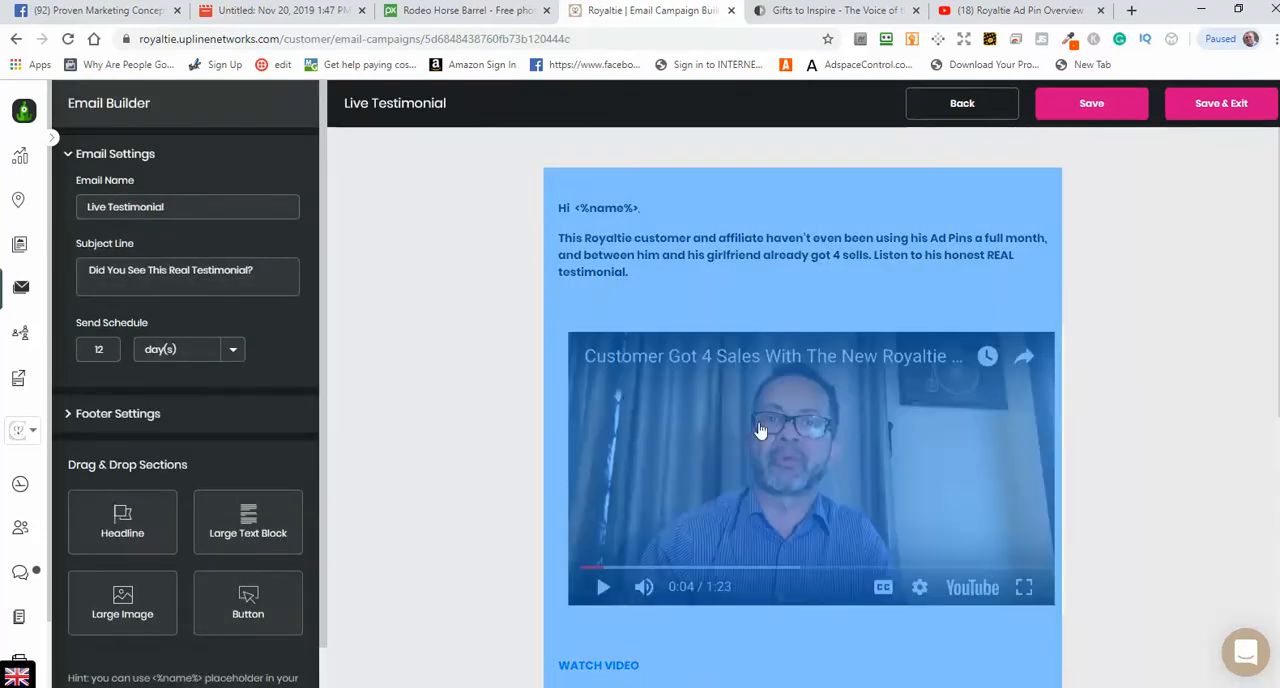
scroll(1171, 466, "down", 4)
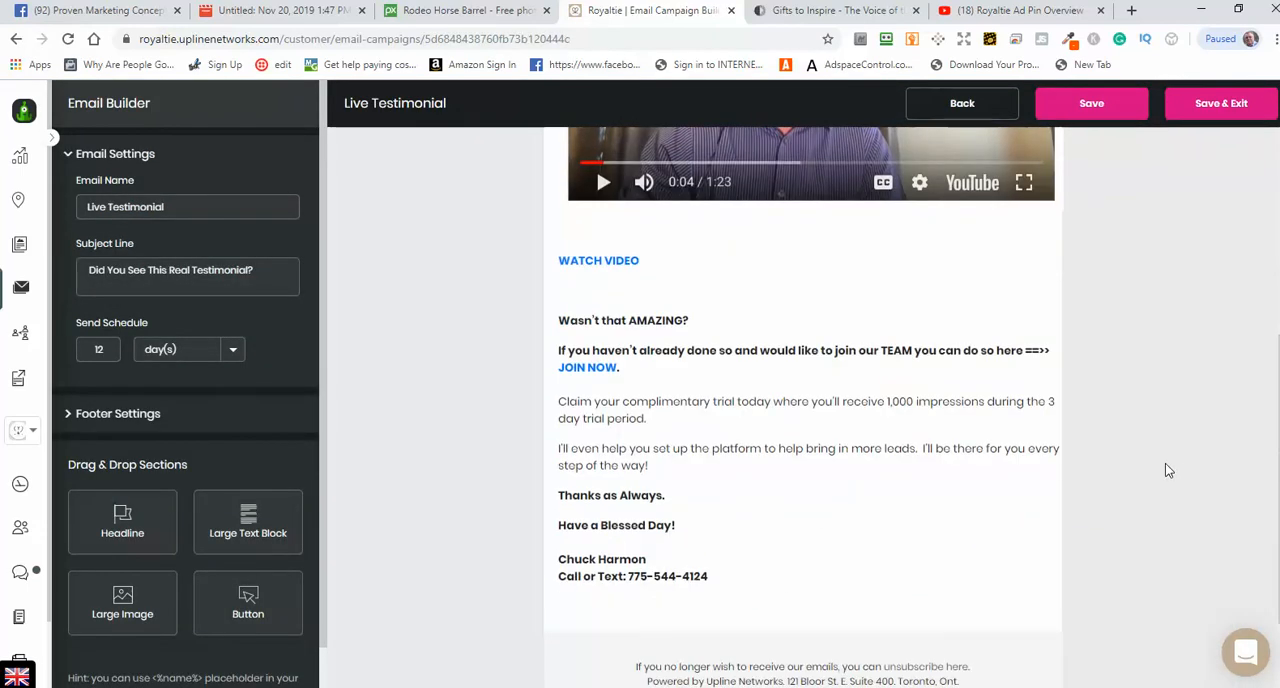
scroll(1168, 465, "up", 5)
left_click(722, 290)
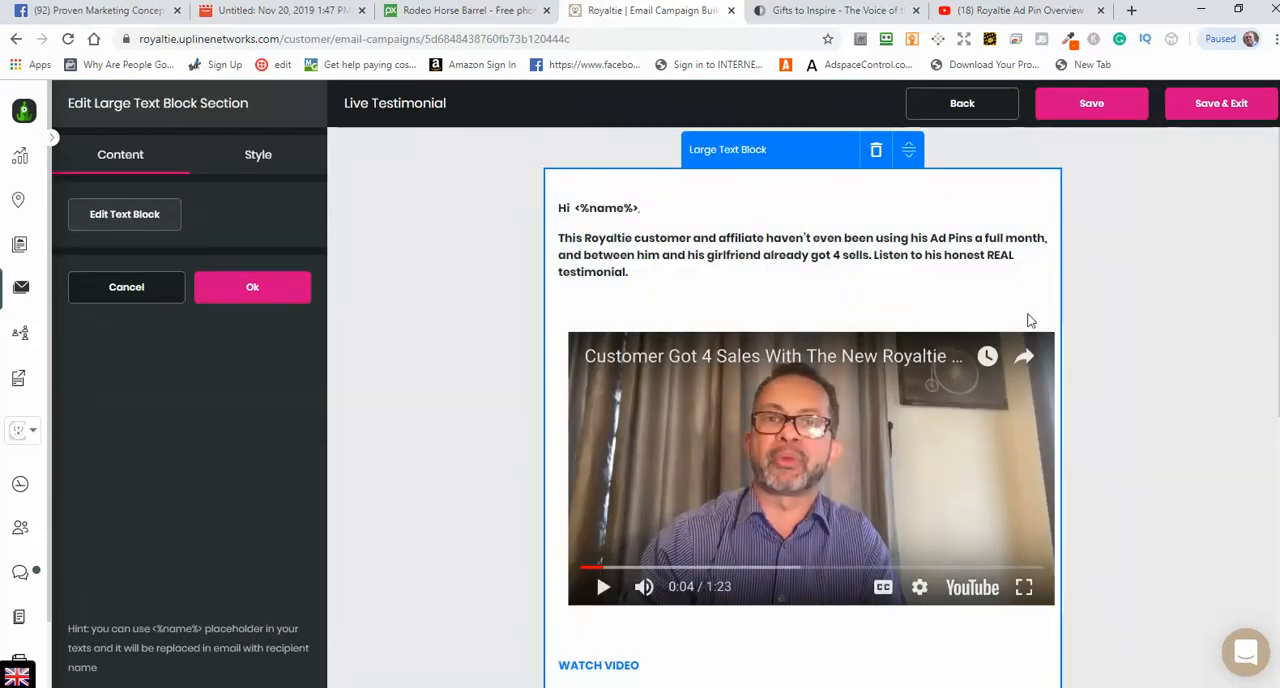
scroll(1182, 387, "down", 5)
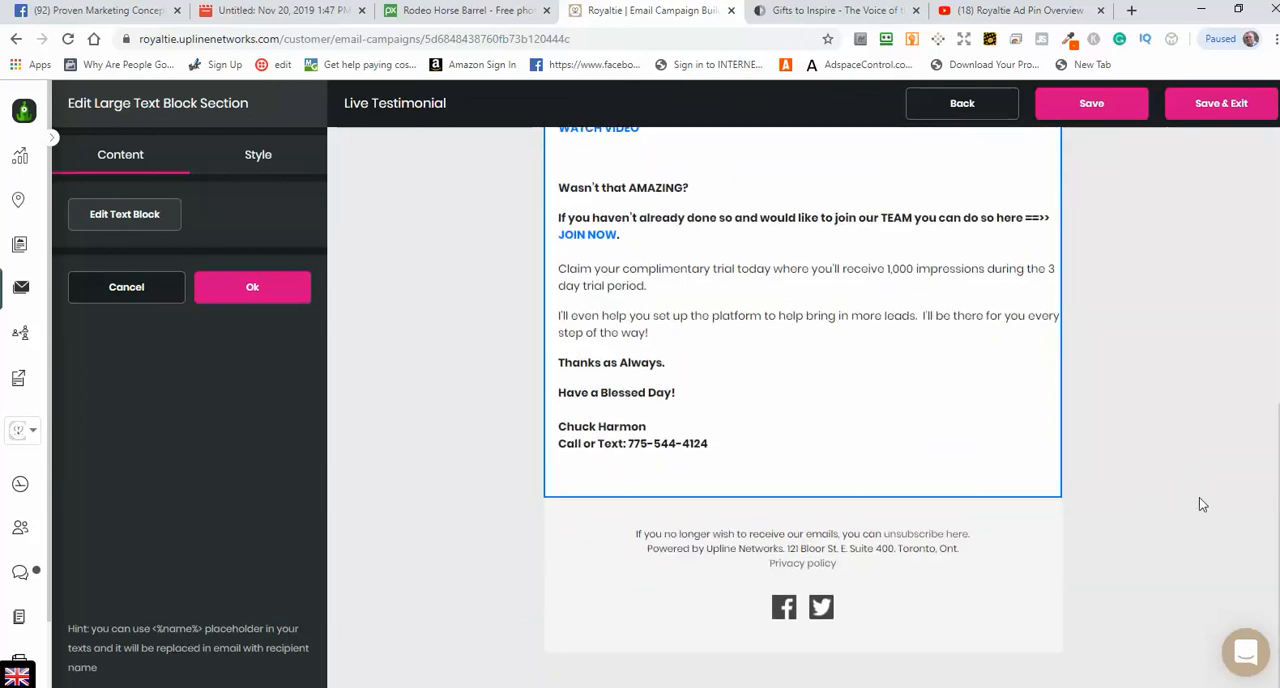
Step: Review the Live Testimonial email's greeting, video, WATCH VIDEO and JOIN NOW links, signature and footer social icons
scroll(1200, 492, "up", 5)
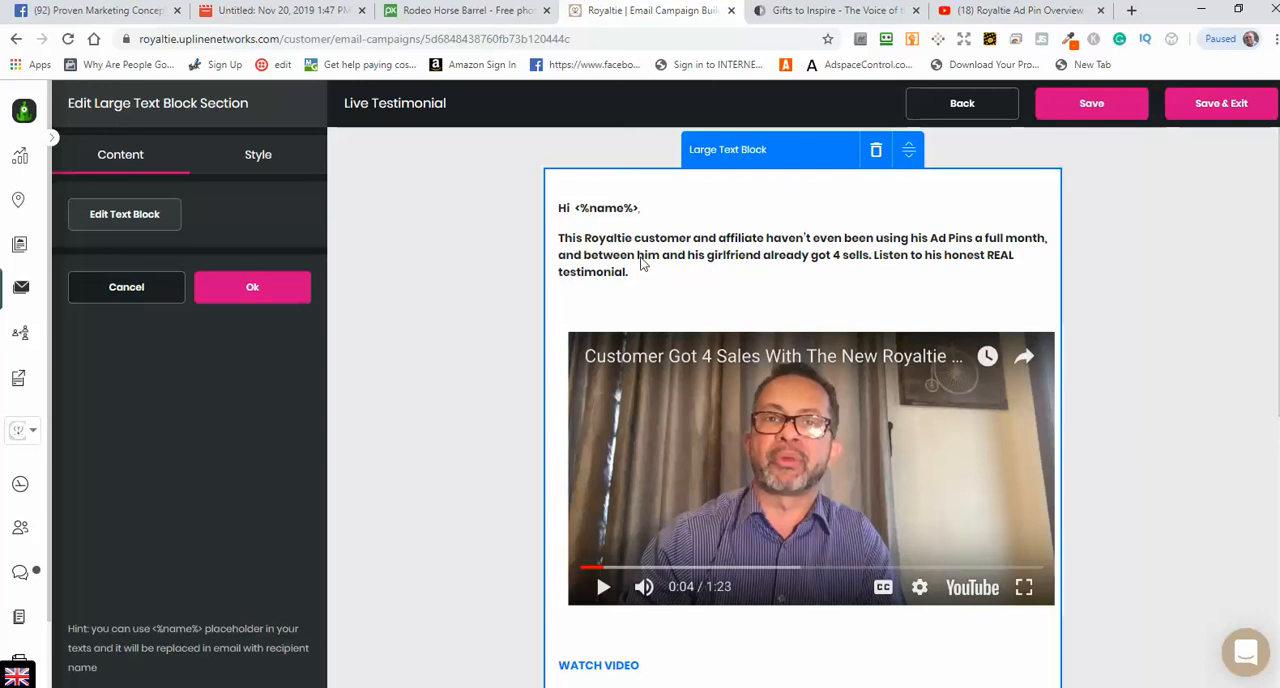
scroll(1120, 557, "down", 5)
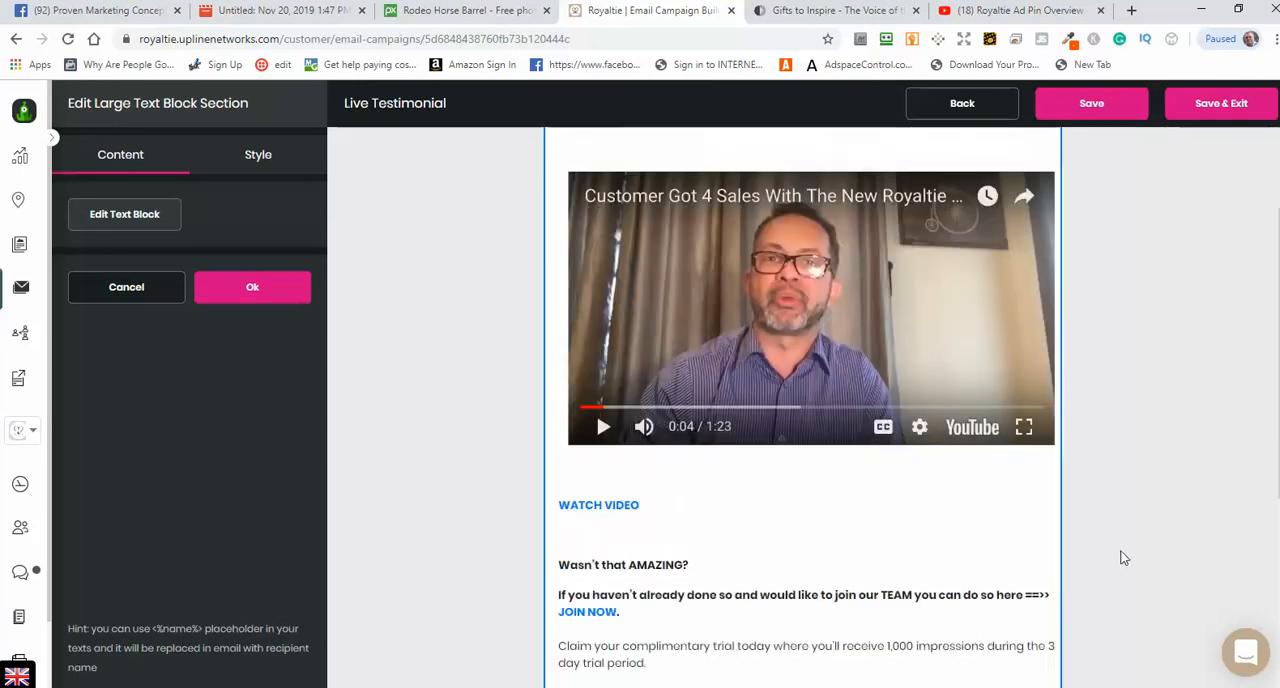
scroll(1152, 565, "up", 3)
scroll(1152, 565, "up", 1)
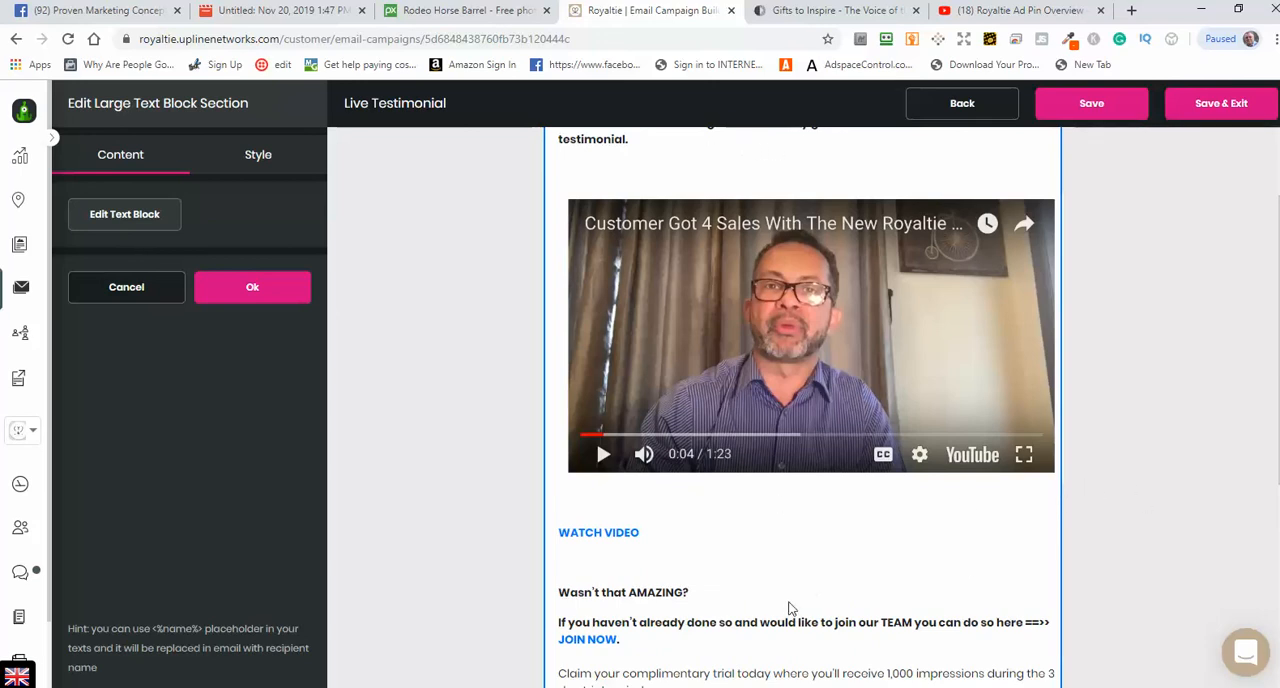
scroll(1147, 565, "down", 1)
scroll(1145, 560, "down", 3)
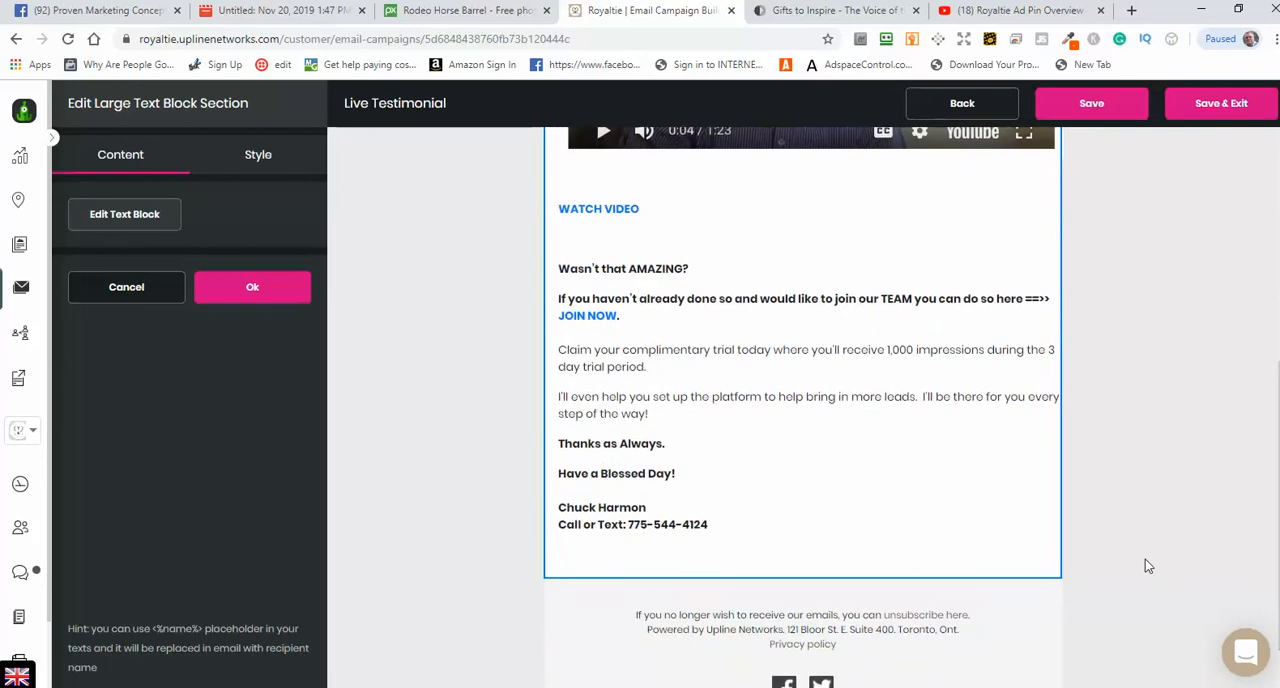
scroll(1152, 563, "up", 5)
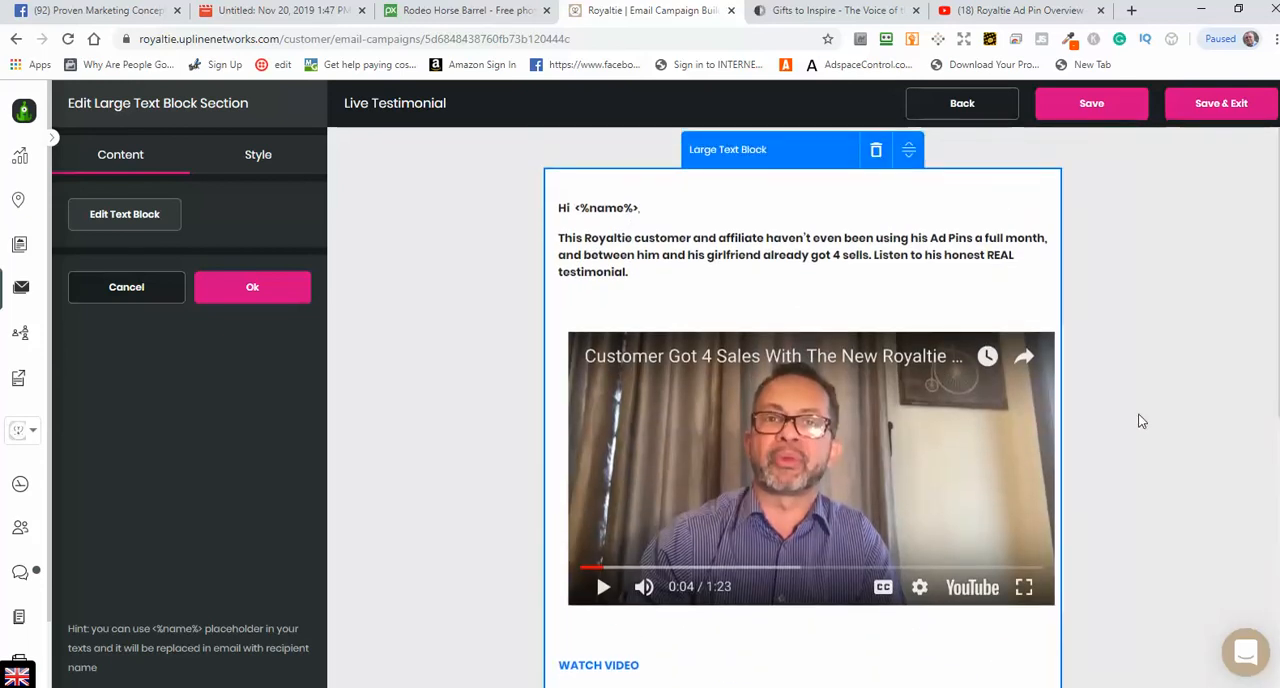
scroll(1126, 440, "down", 5)
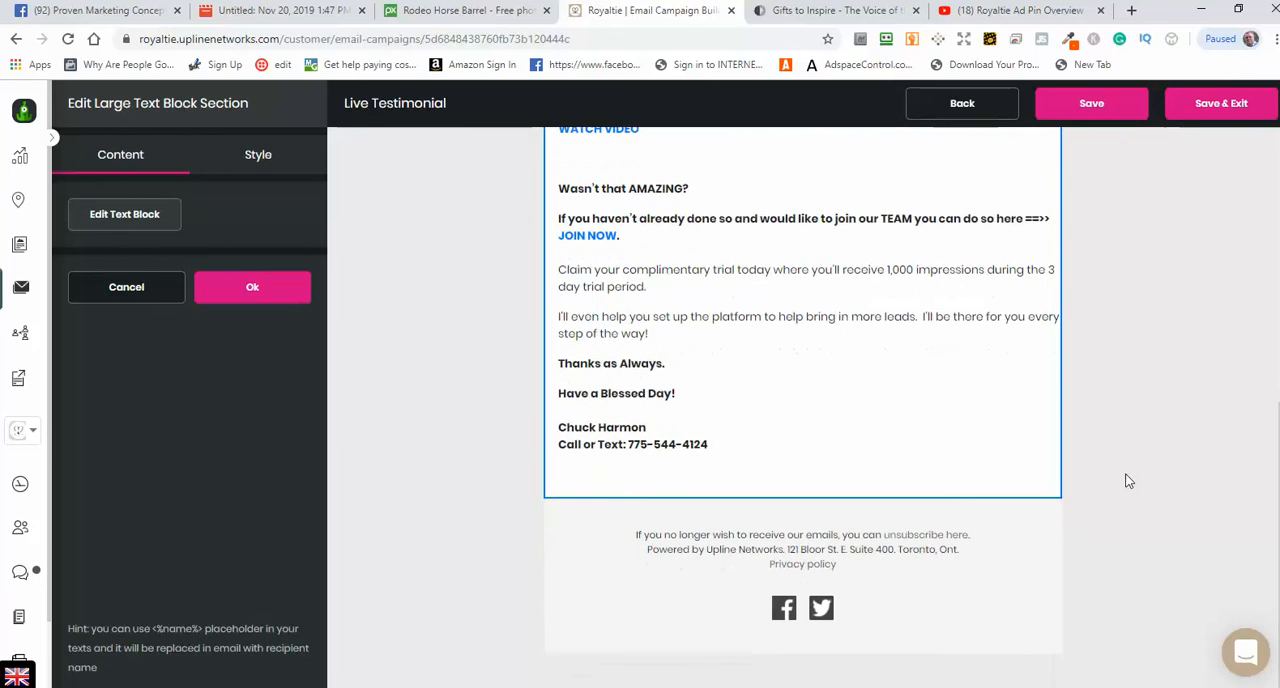
scroll(1082, 548, "up", 1)
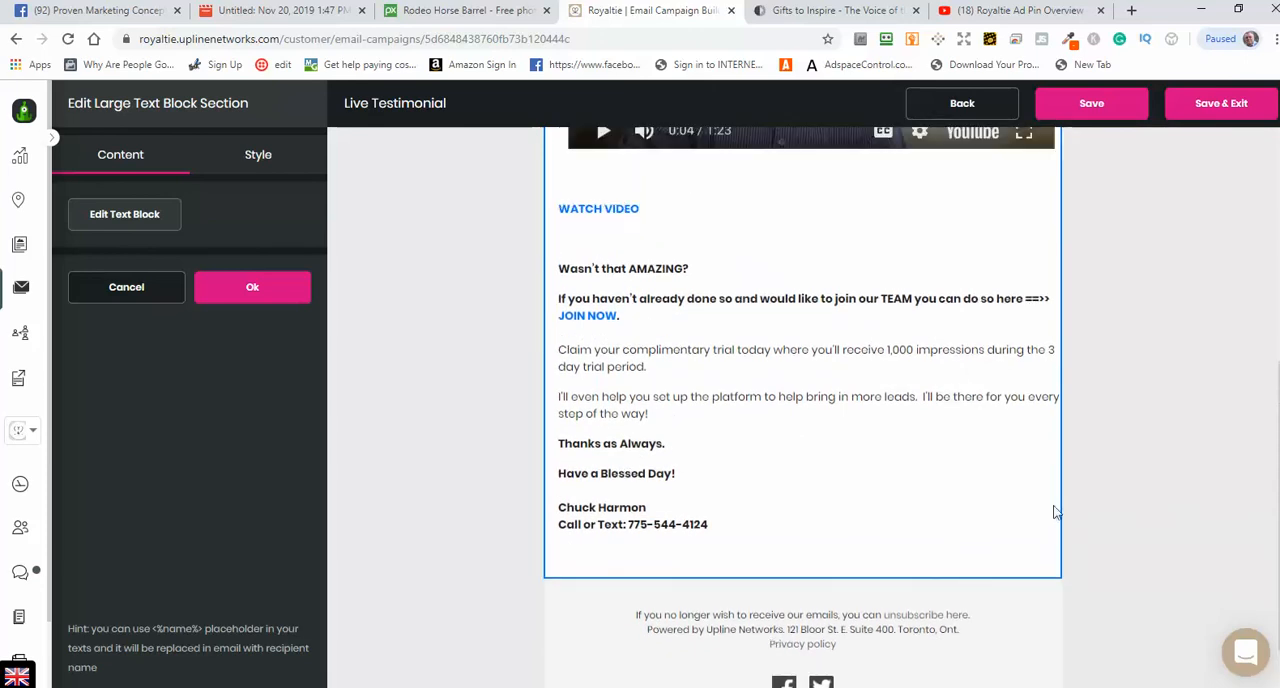
scroll(1054, 511, "down", 1)
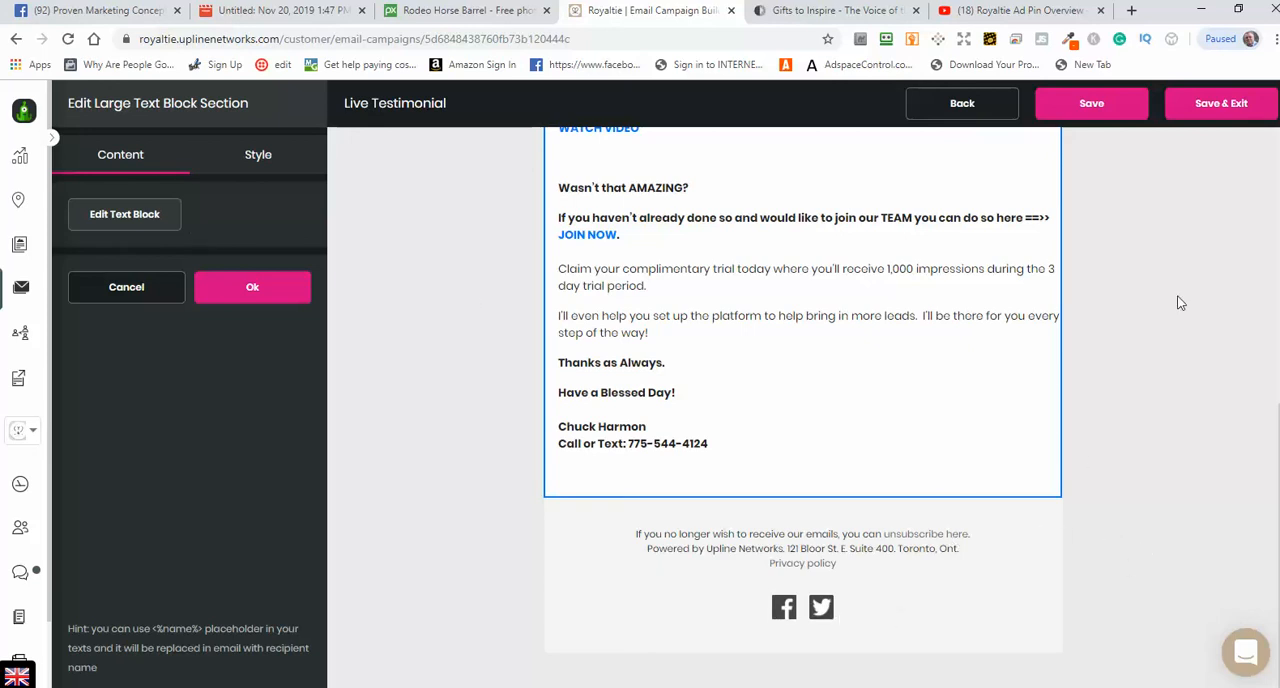
scroll(1204, 290, "up", 5)
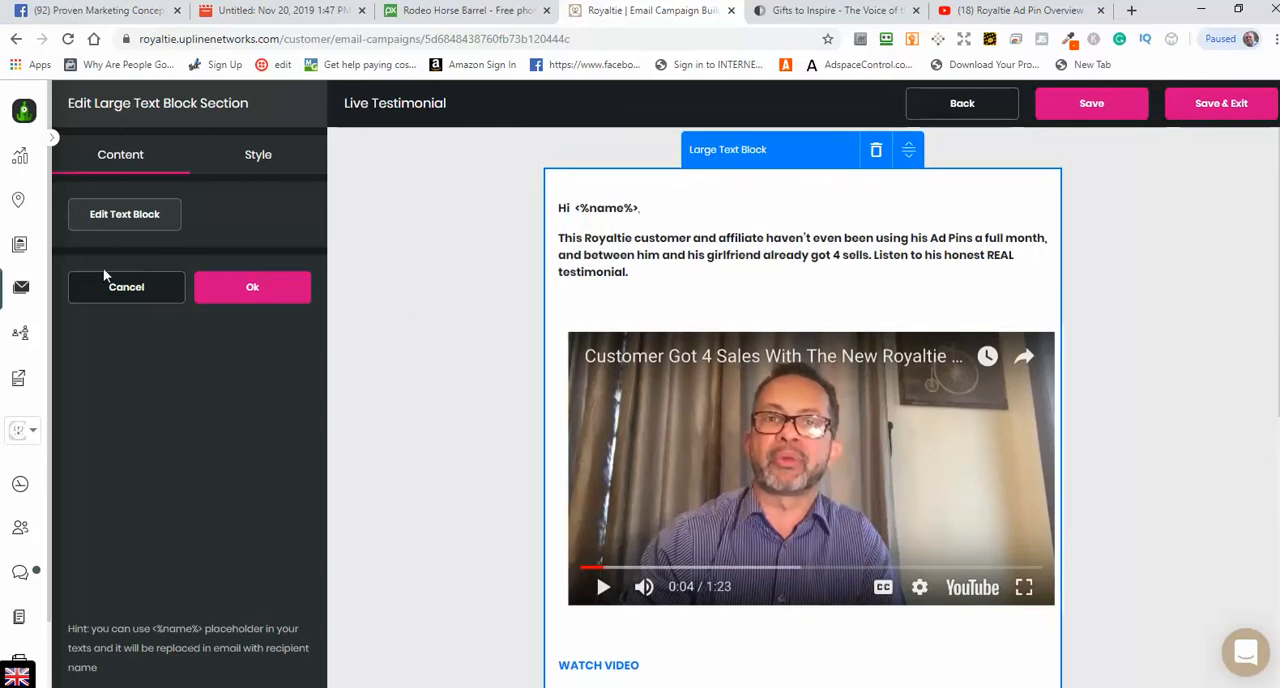
Step: Reopen the Chuck Edited Royaltie 60 Day Campaign and choose Royaltie AI 2.0 list as its connected contact list
left_click(24, 289)
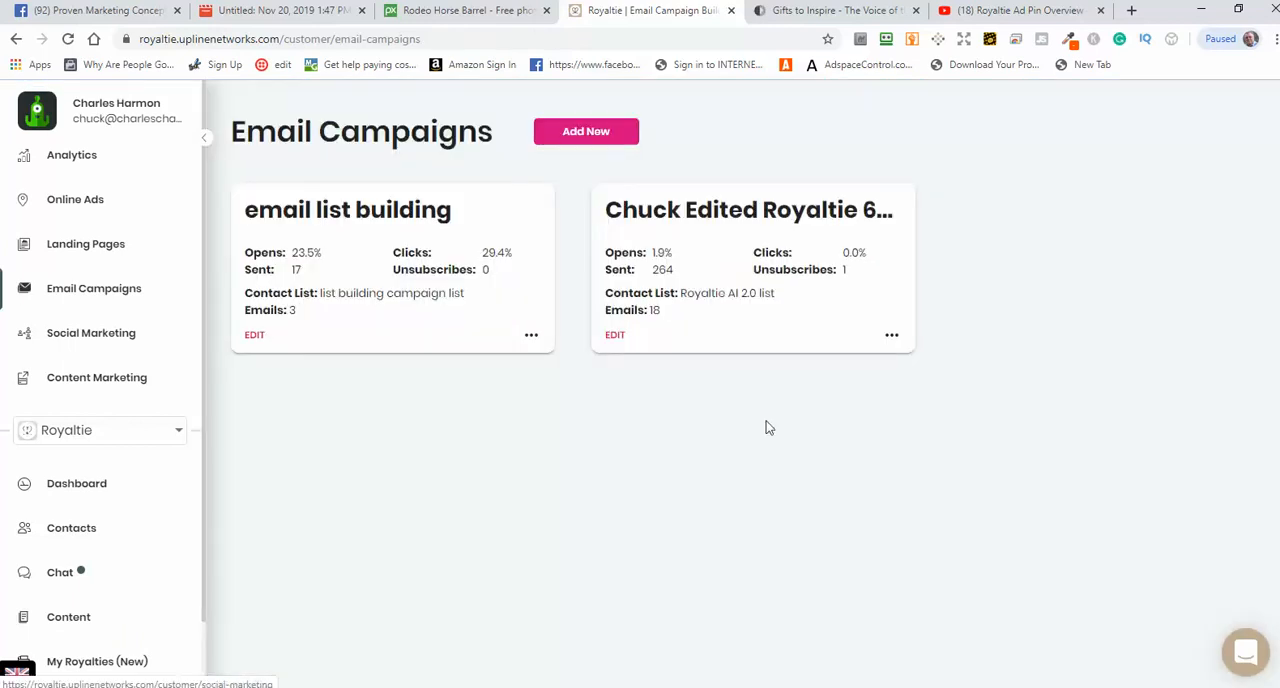
left_click(614, 336)
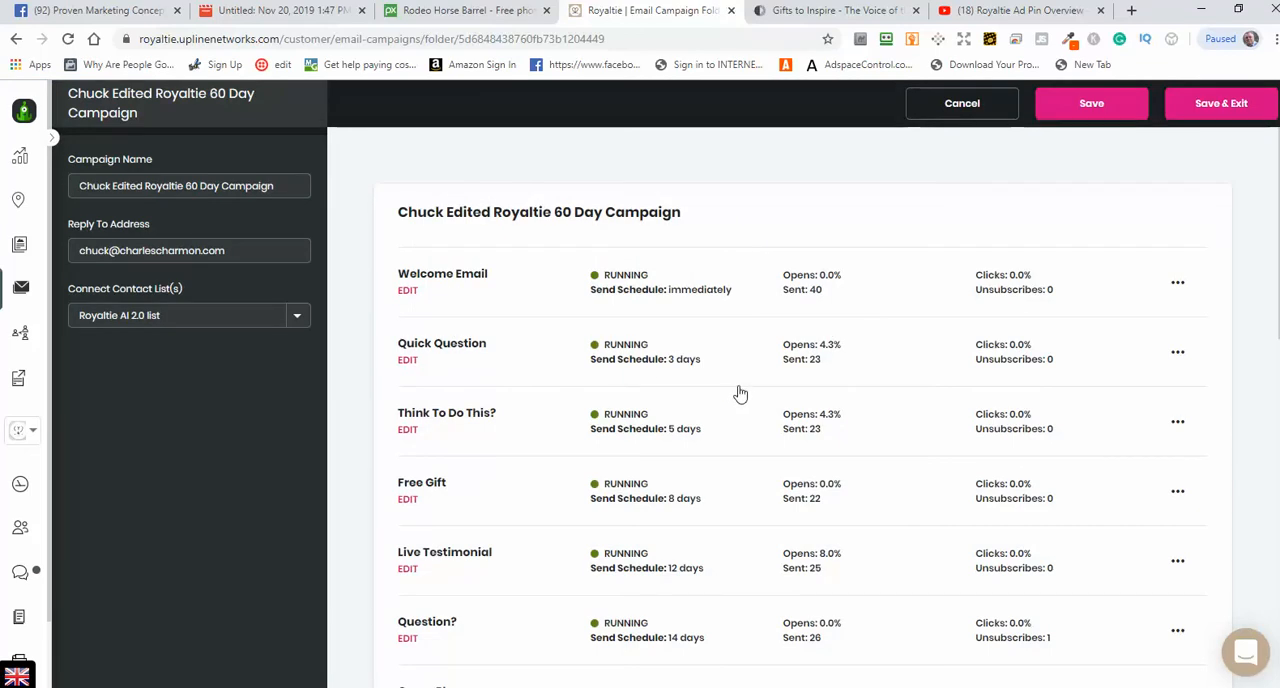
left_click(220, 318)
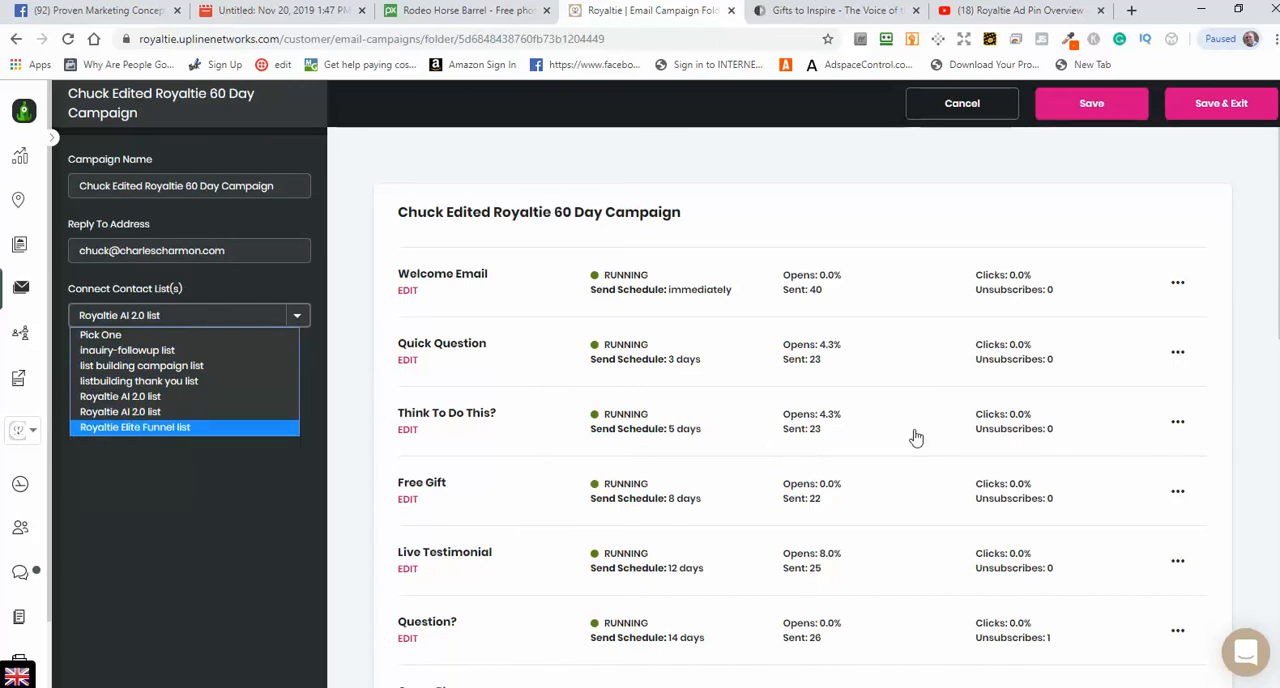
left_click(147, 411)
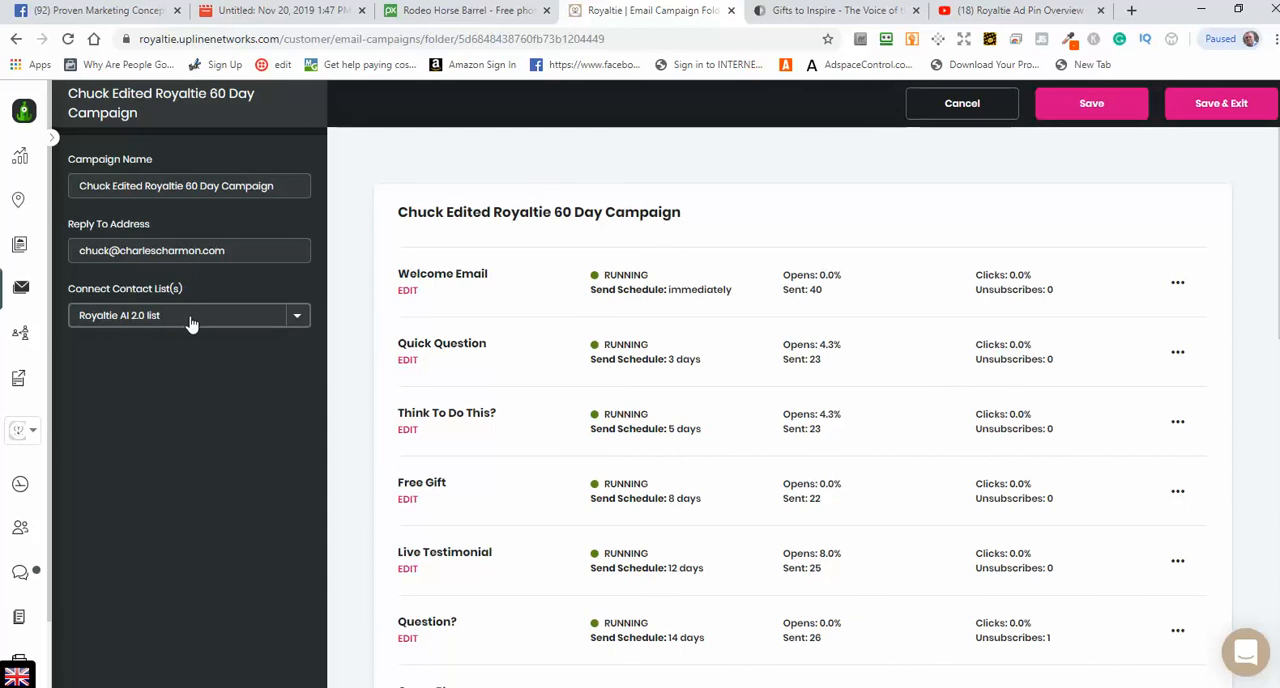
Step: Go to the landing pages overview and open the live site of the Royaltie Artificial Intelligence page, jumpintoAI.now.site
left_click(20, 248)
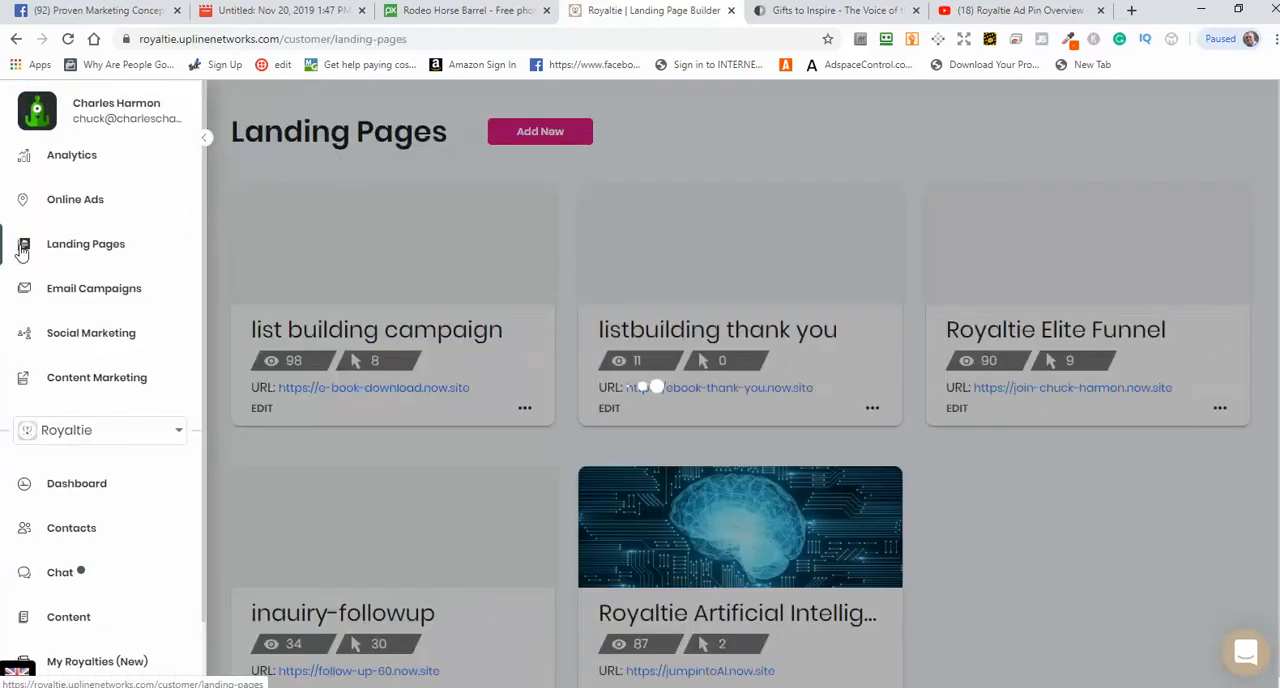
scroll(1063, 546, "down", 1)
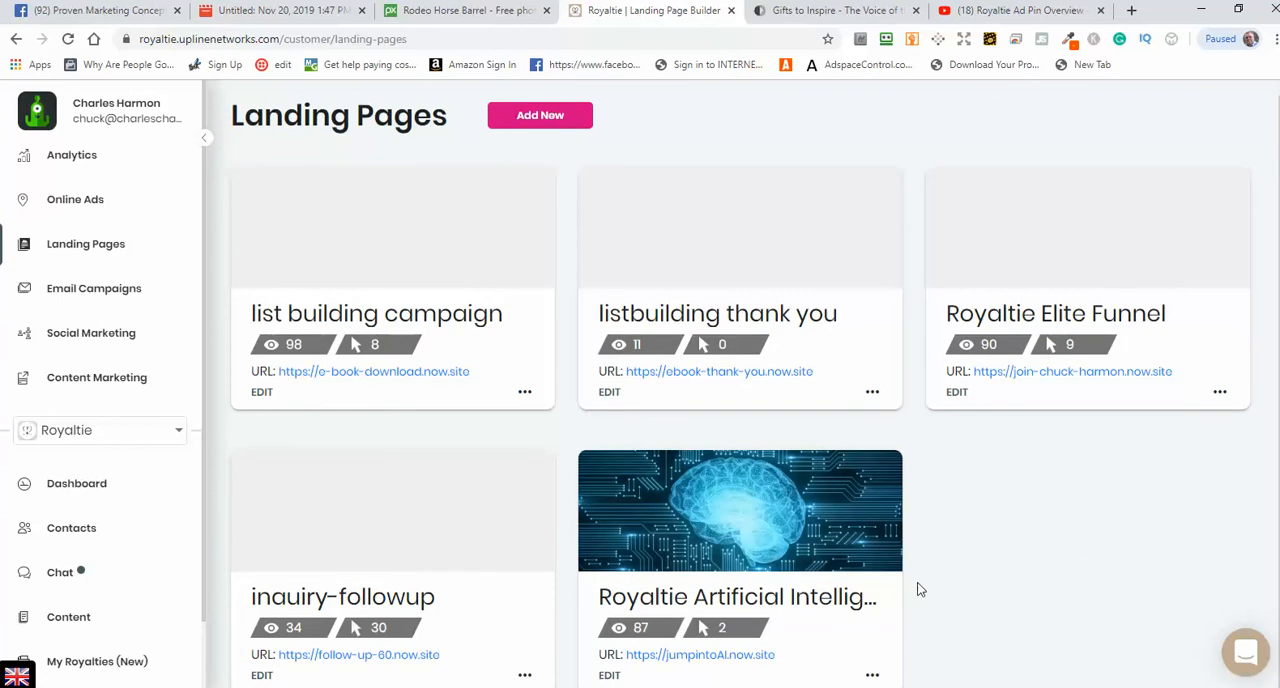
left_click_drag(786, 661, 625, 656)
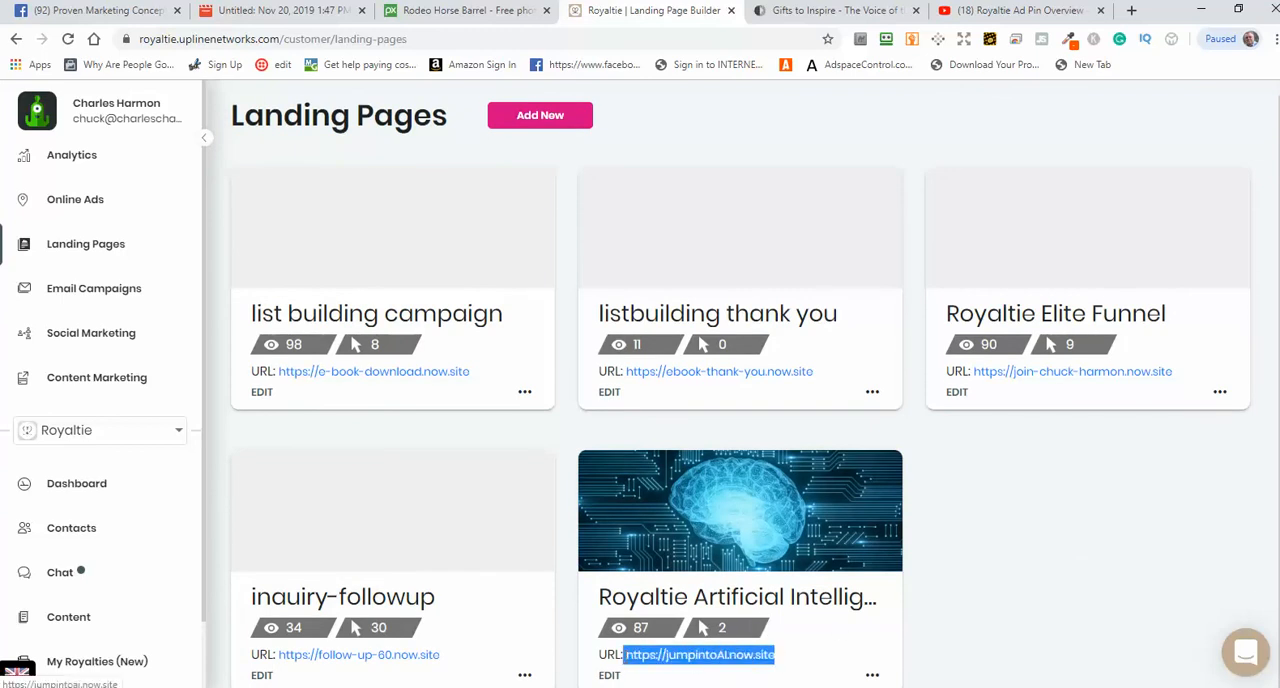
left_click(645, 663)
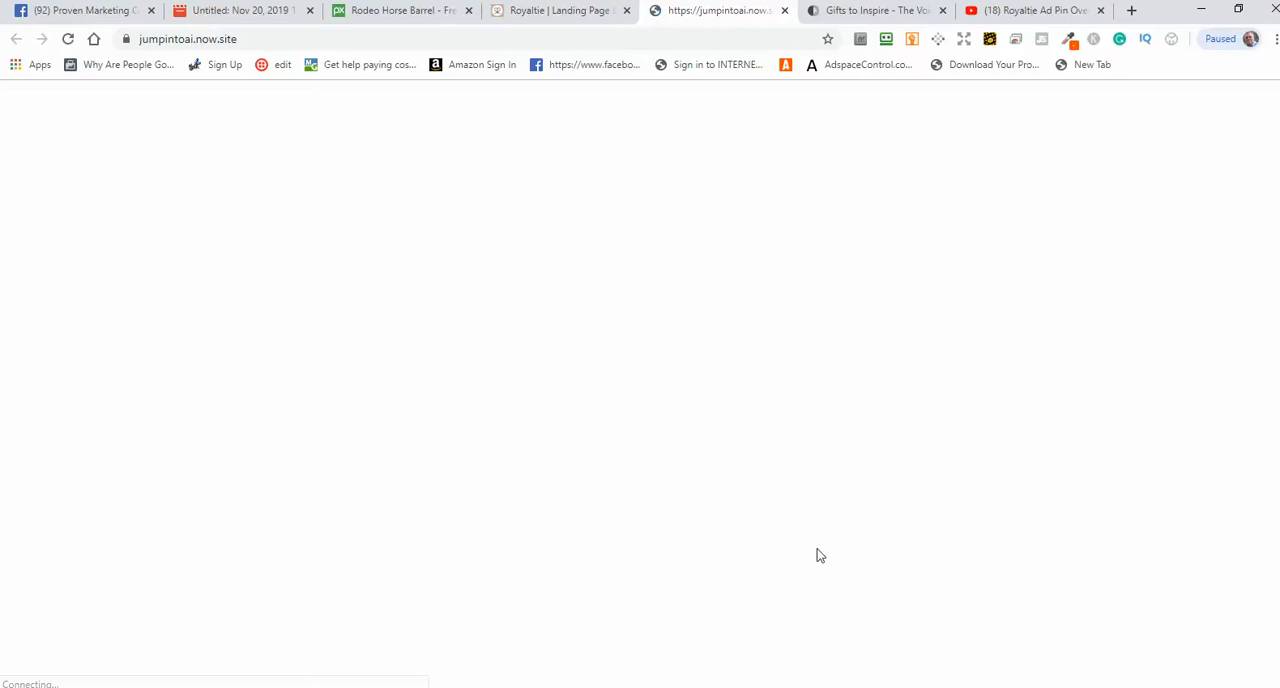
Step: Review the live landing page from its header through the marketing sections and overview video to the question form and footer
scroll(991, 289, "down", 1)
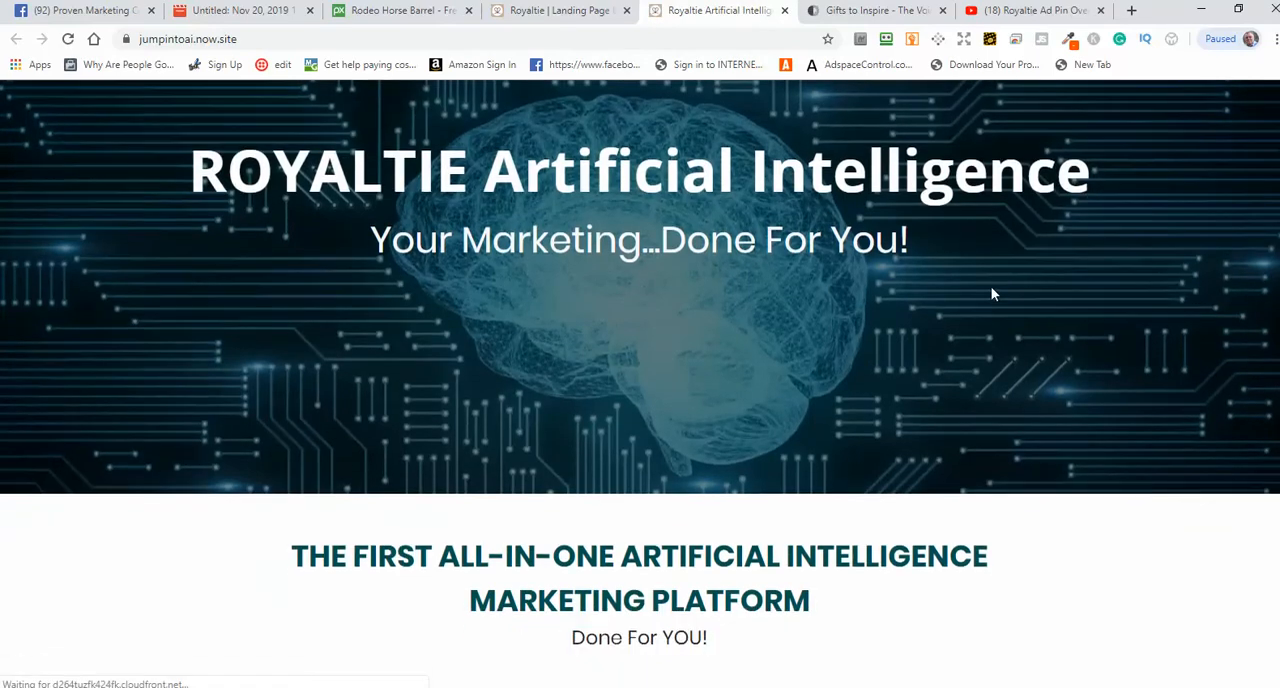
scroll(1017, 274, "down", 4)
scroll(1212, 317, "down", 14)
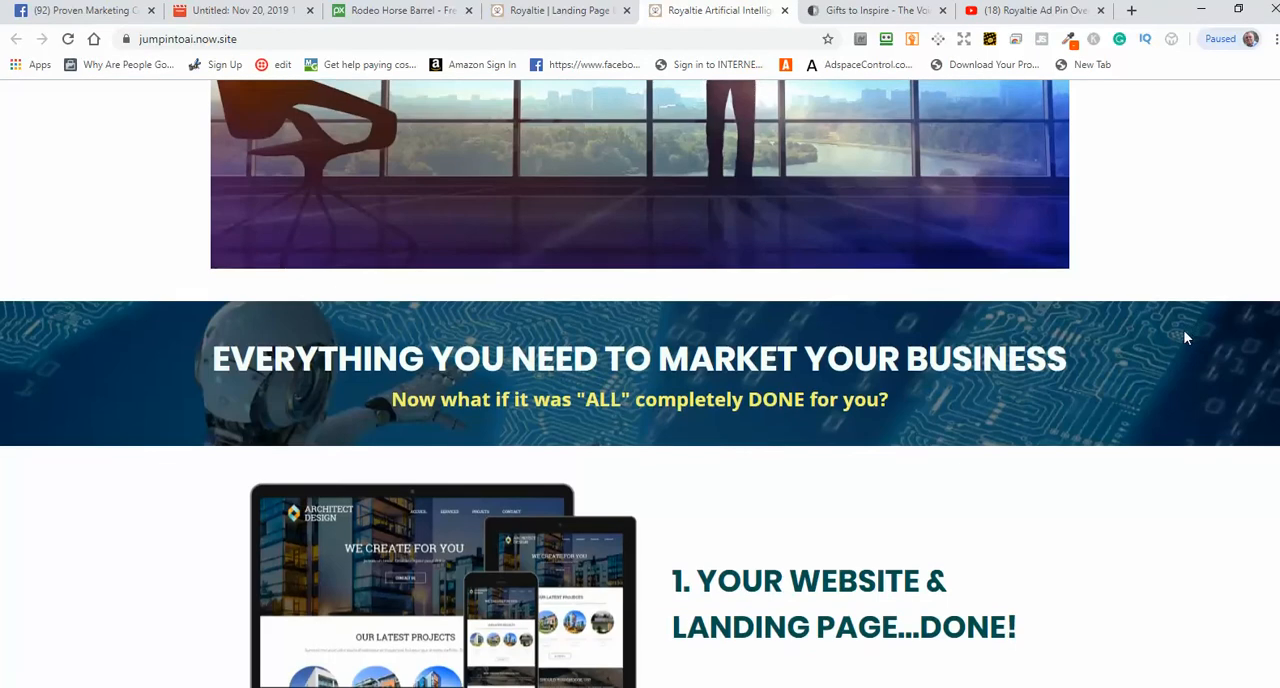
scroll(1029, 326, "down", 7)
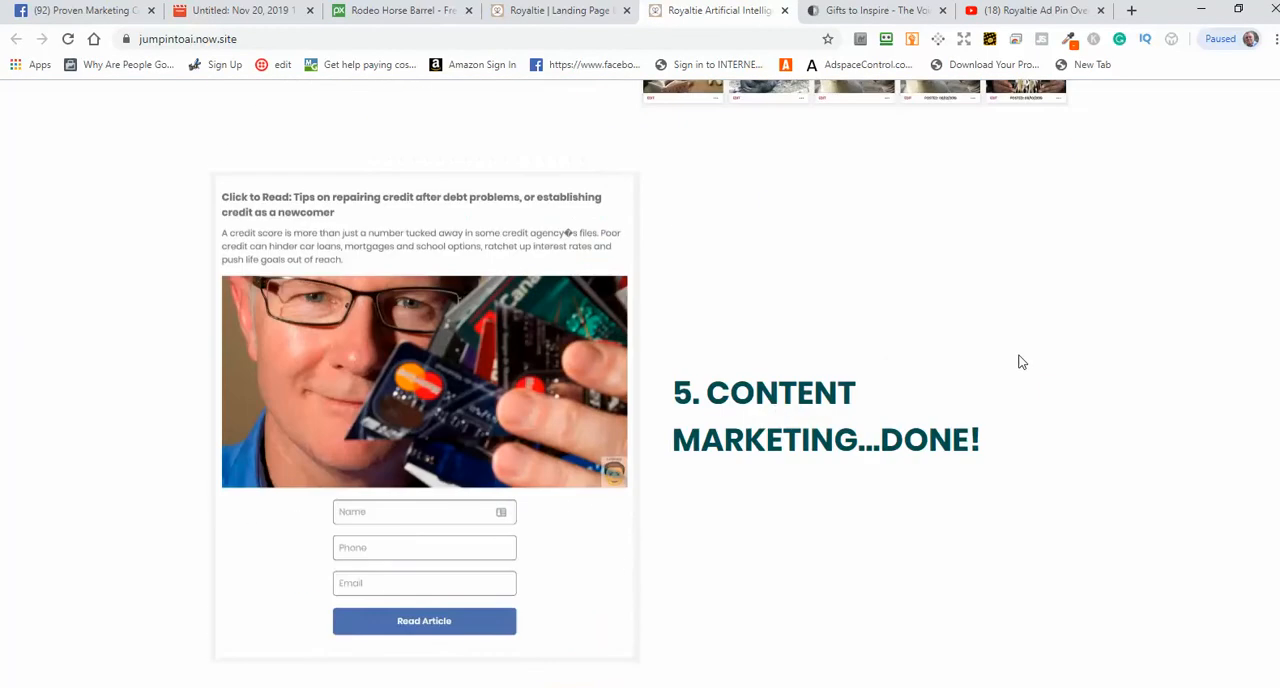
scroll(660, 421, "down", 20)
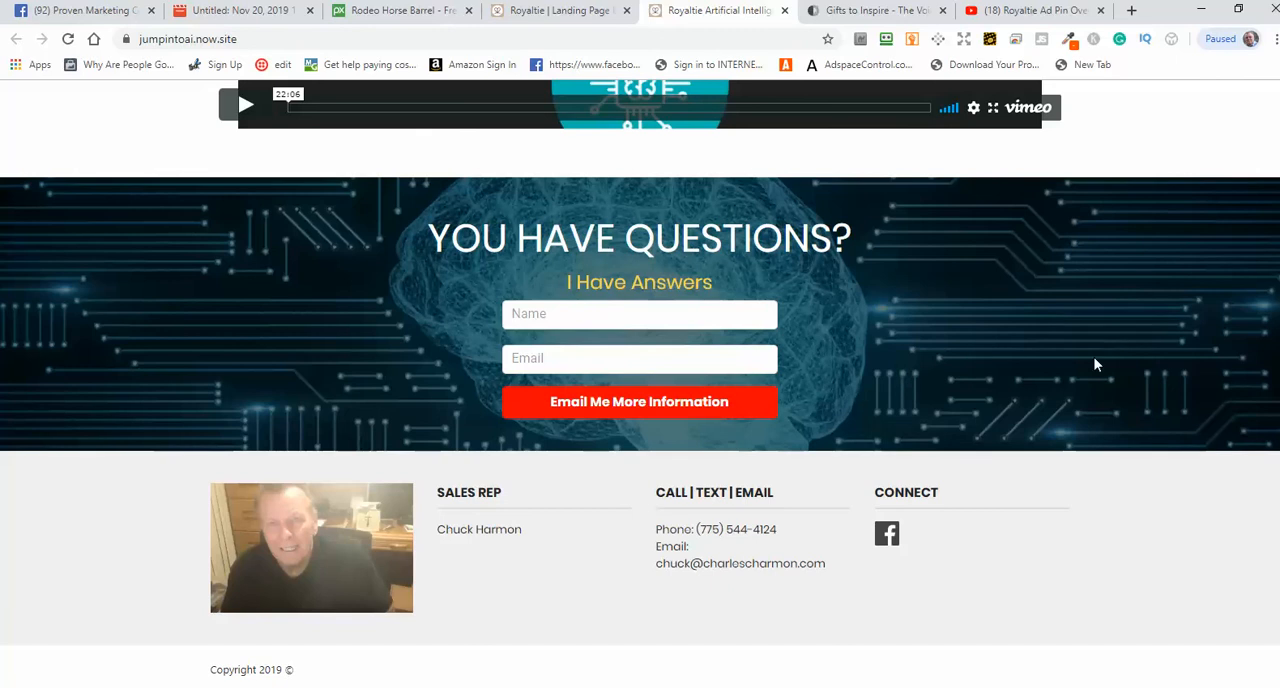
scroll(1143, 491, "up", 9)
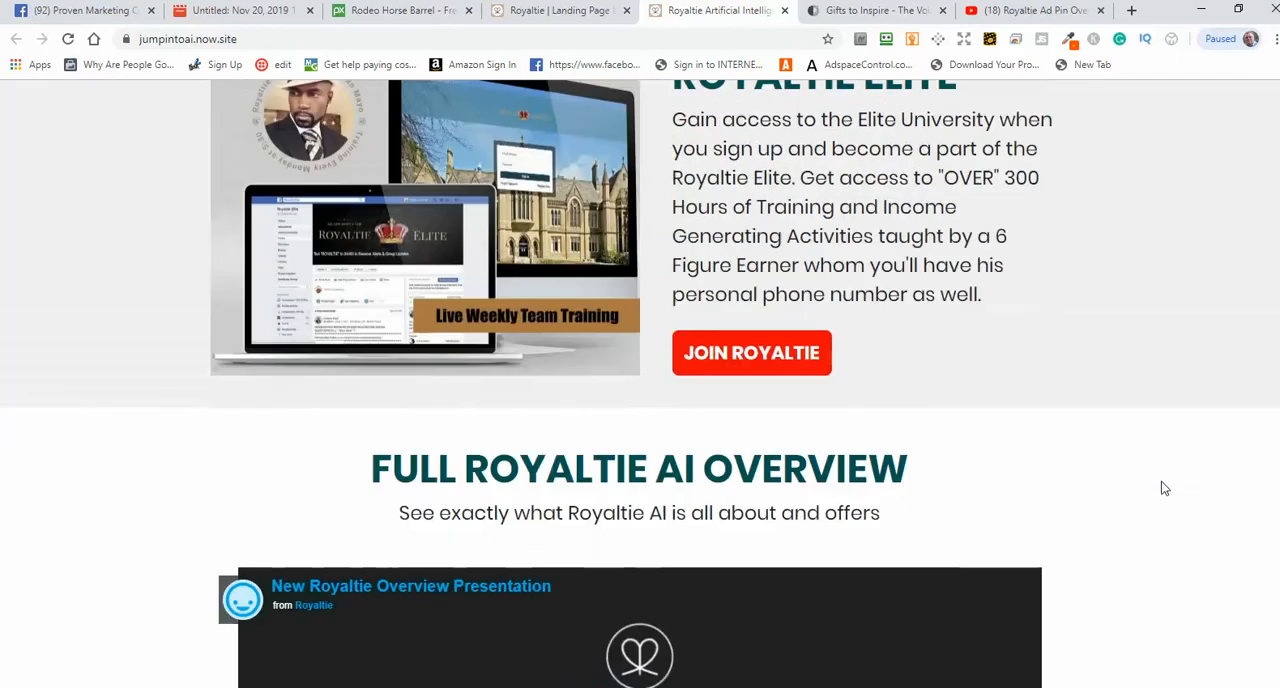
scroll(1135, 477, "down", 9)
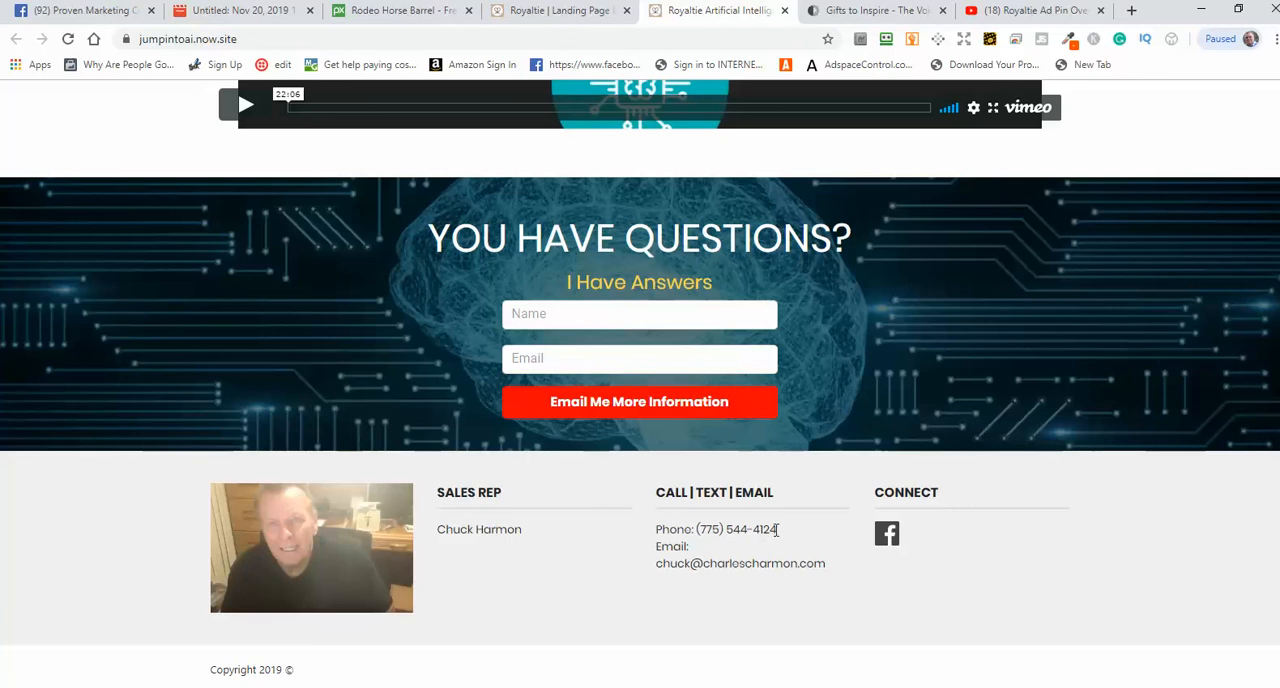
Step: Check the phone number, e-mail address and Connect section in the landing page's footer by highlighting them
left_click_drag(778, 529, 688, 529)
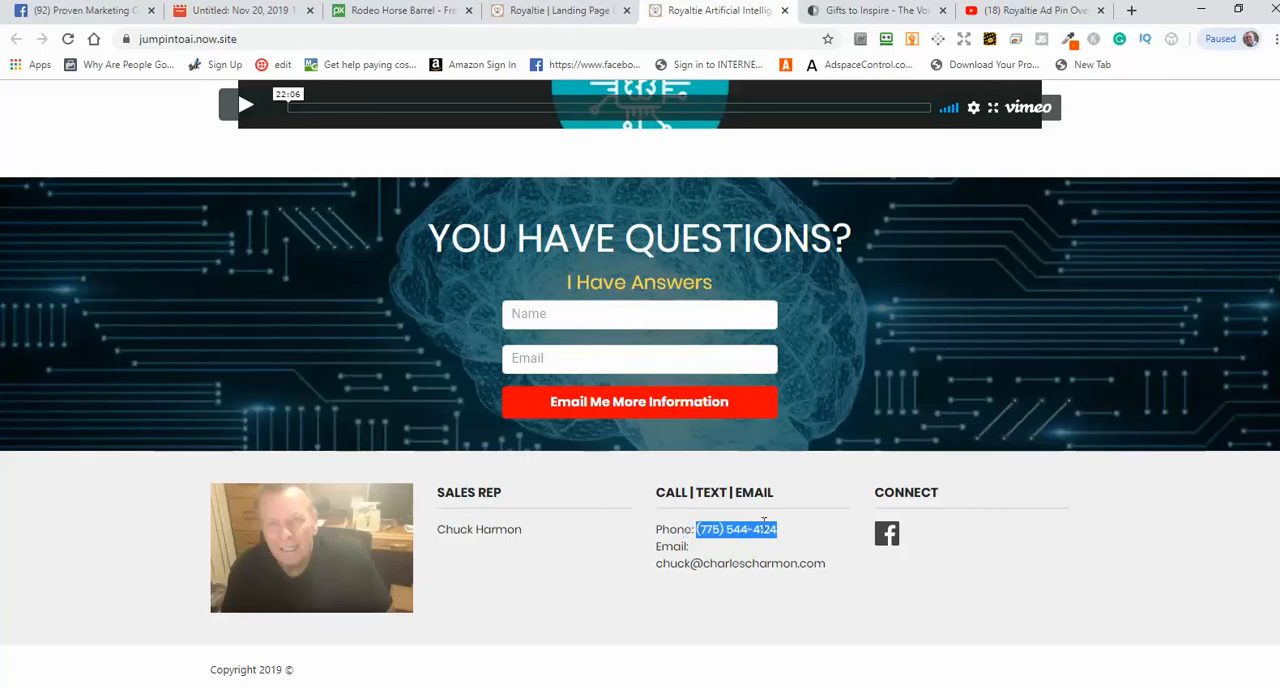
left_click_drag(836, 567, 654, 566)
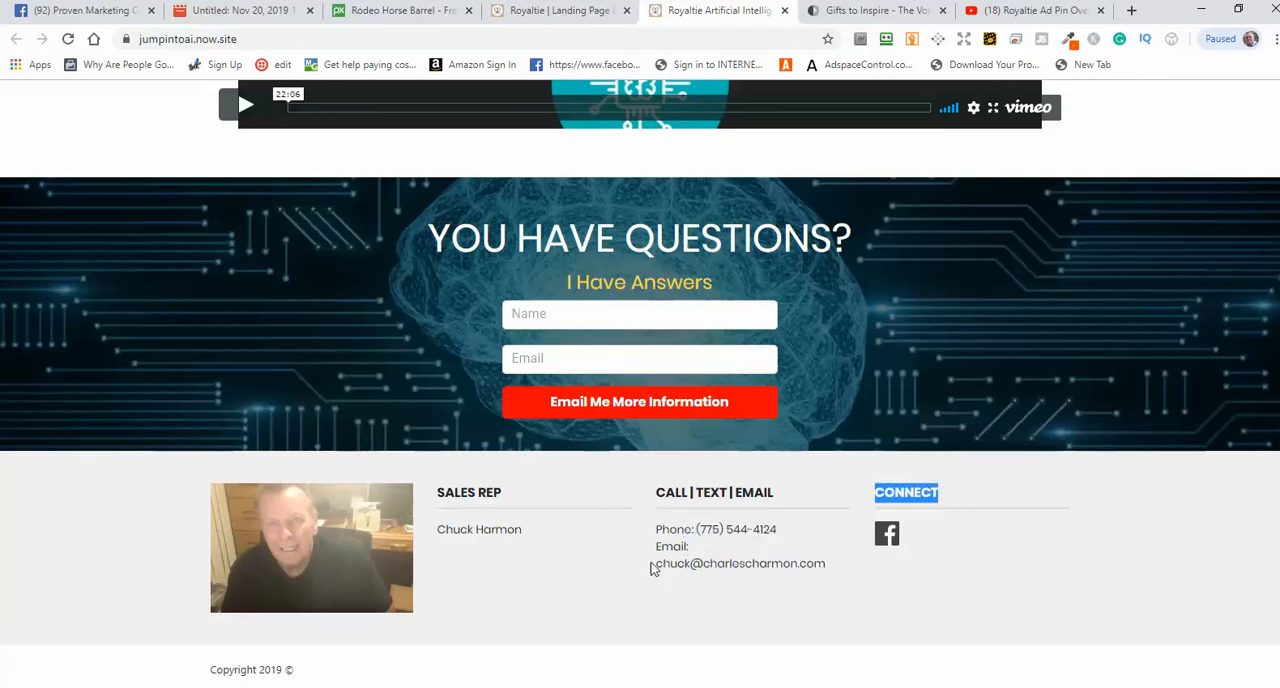
left_click(868, 593)
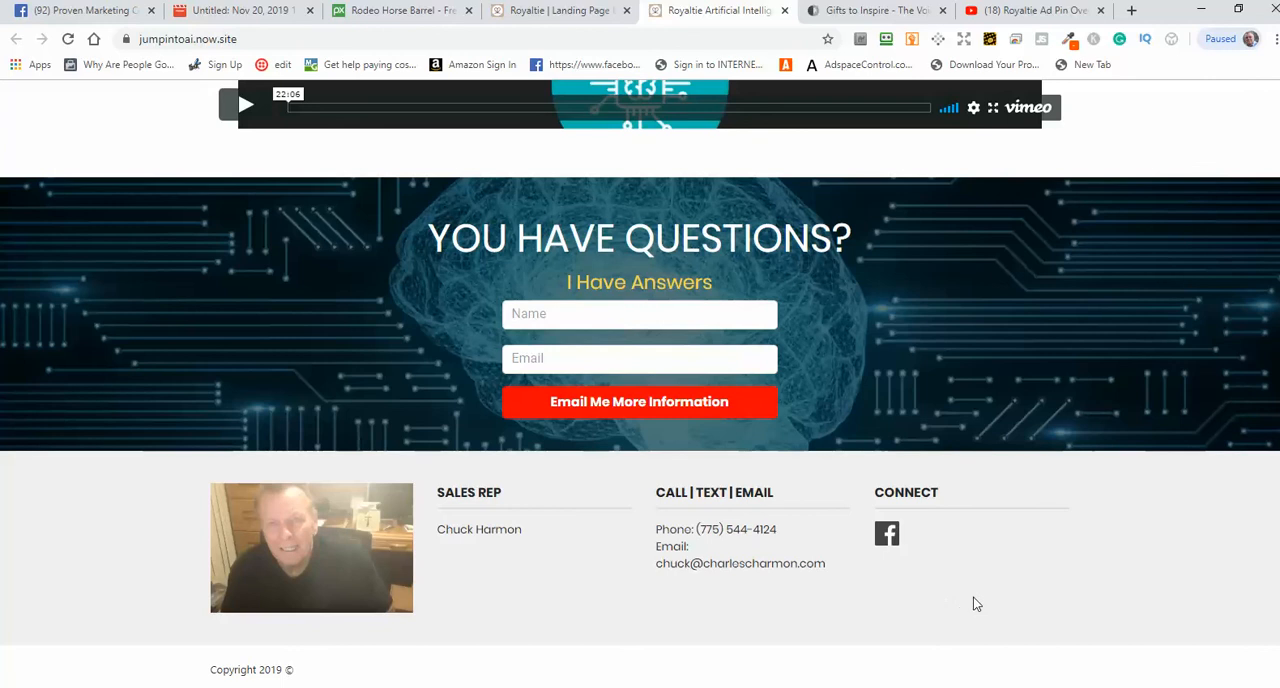